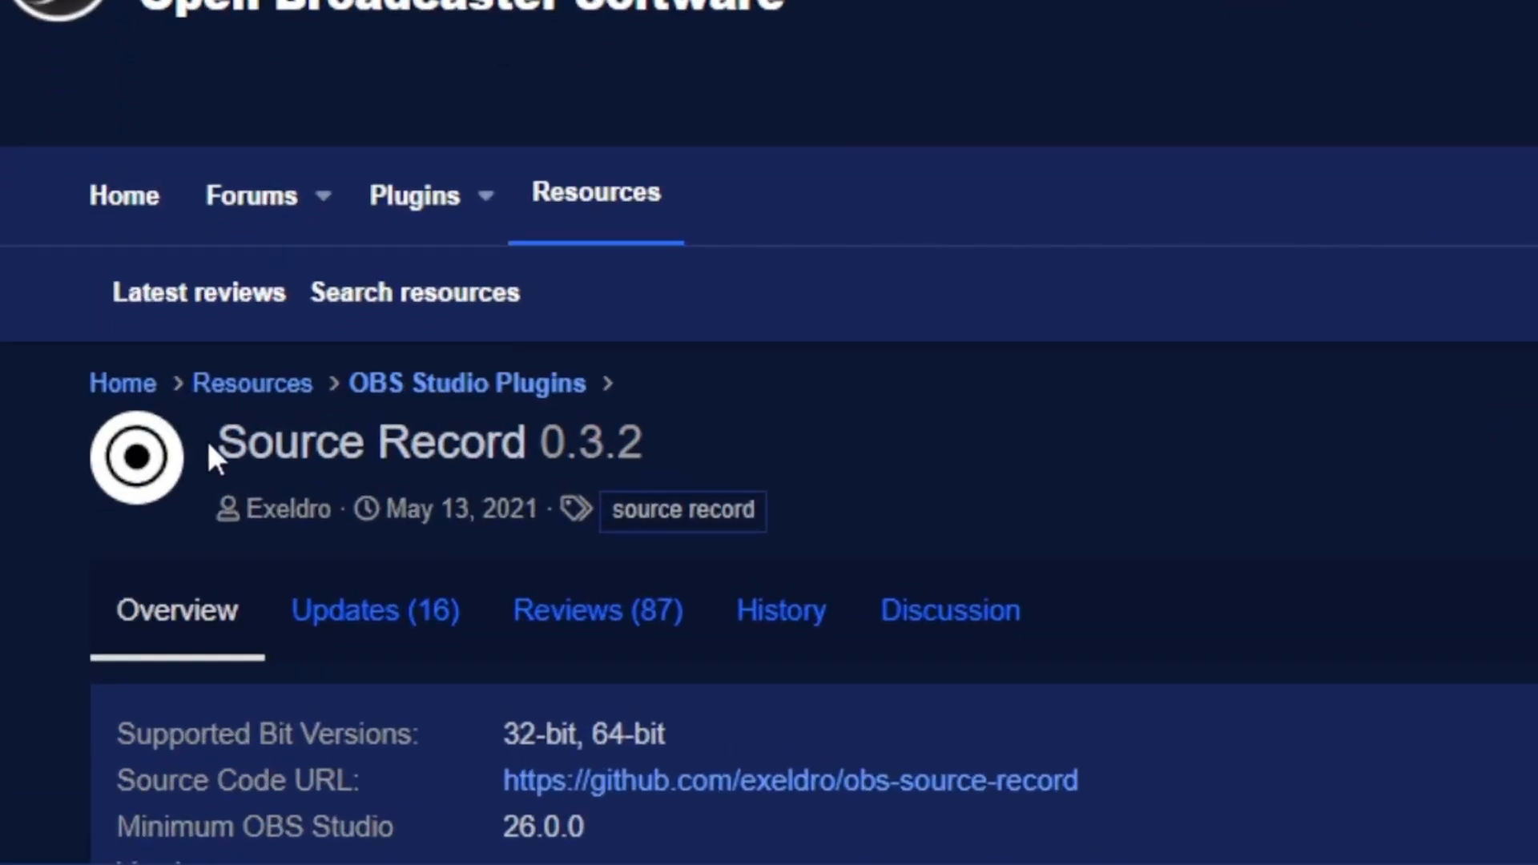
- Check the Source Record plugin page for its version, supported platforms and minimum OBS Studio version
left_click_drag(210, 449, 820, 453)
scroll(886, 645, "down", 2)
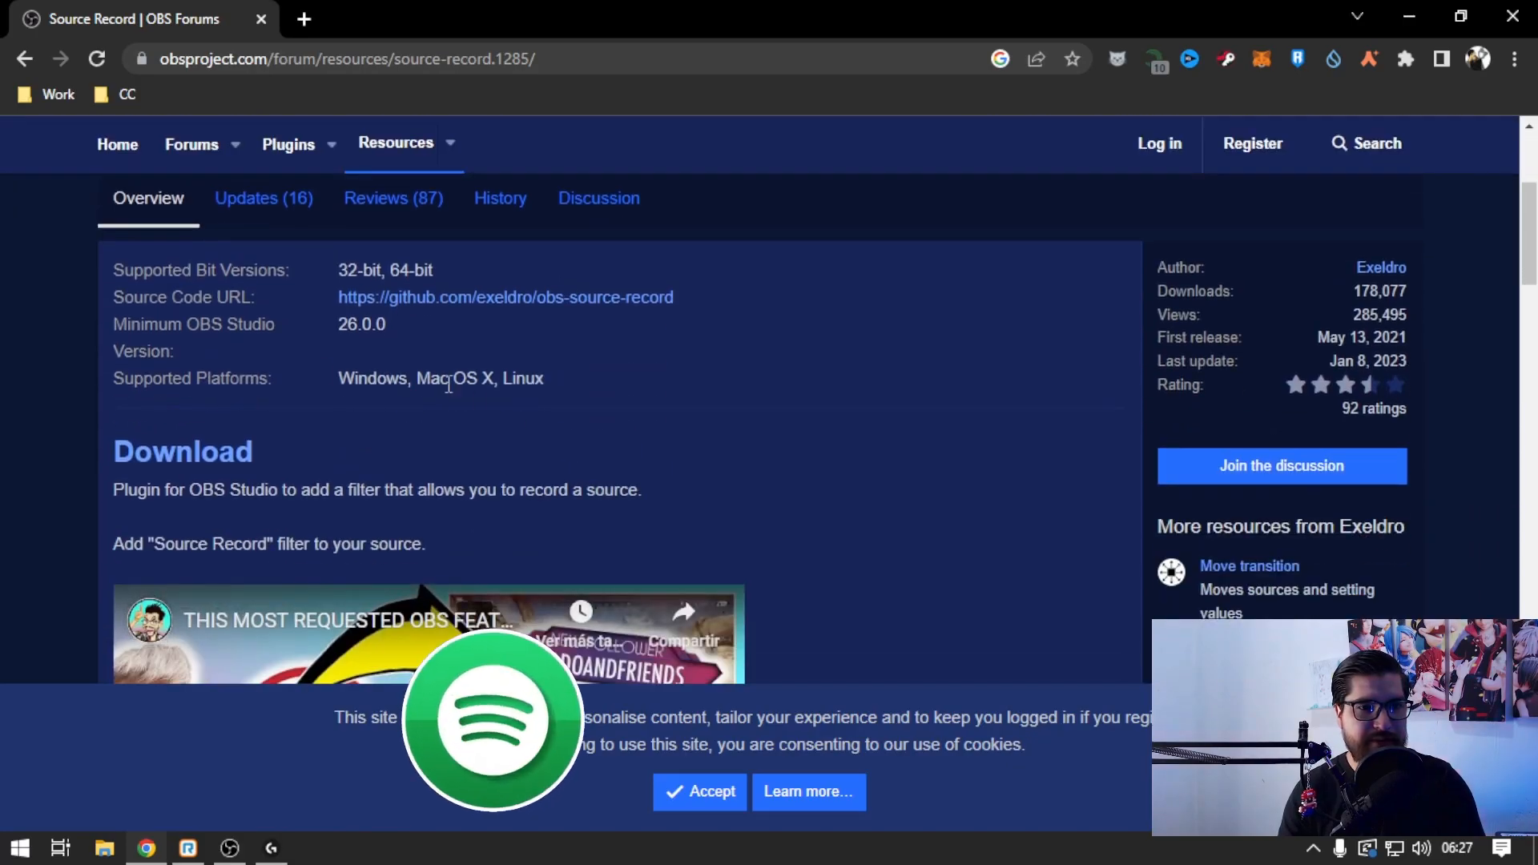
left_click_drag(346, 324, 387, 325)
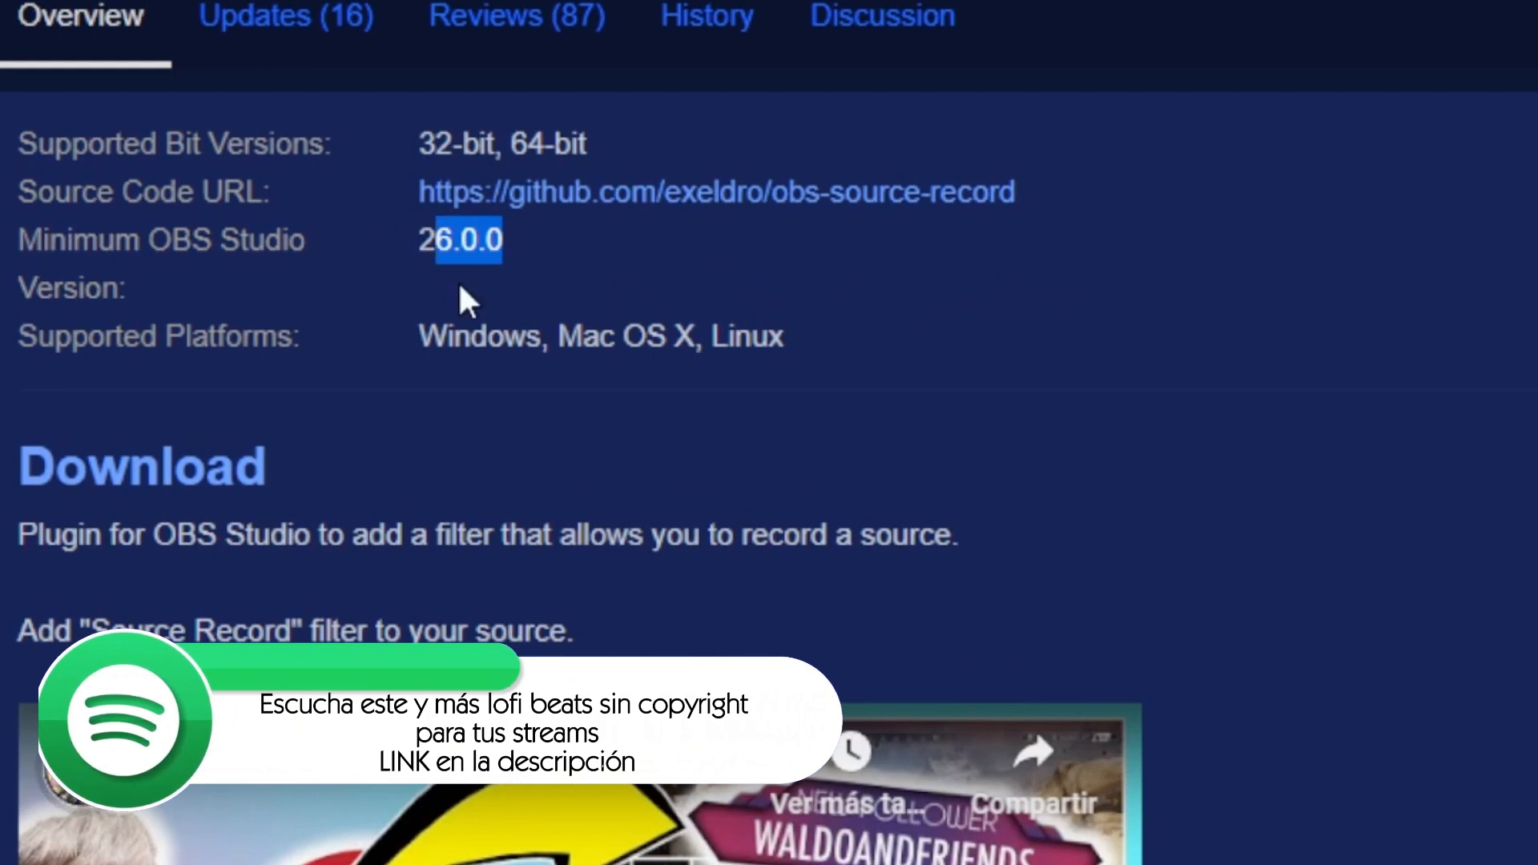
left_click(469, 294)
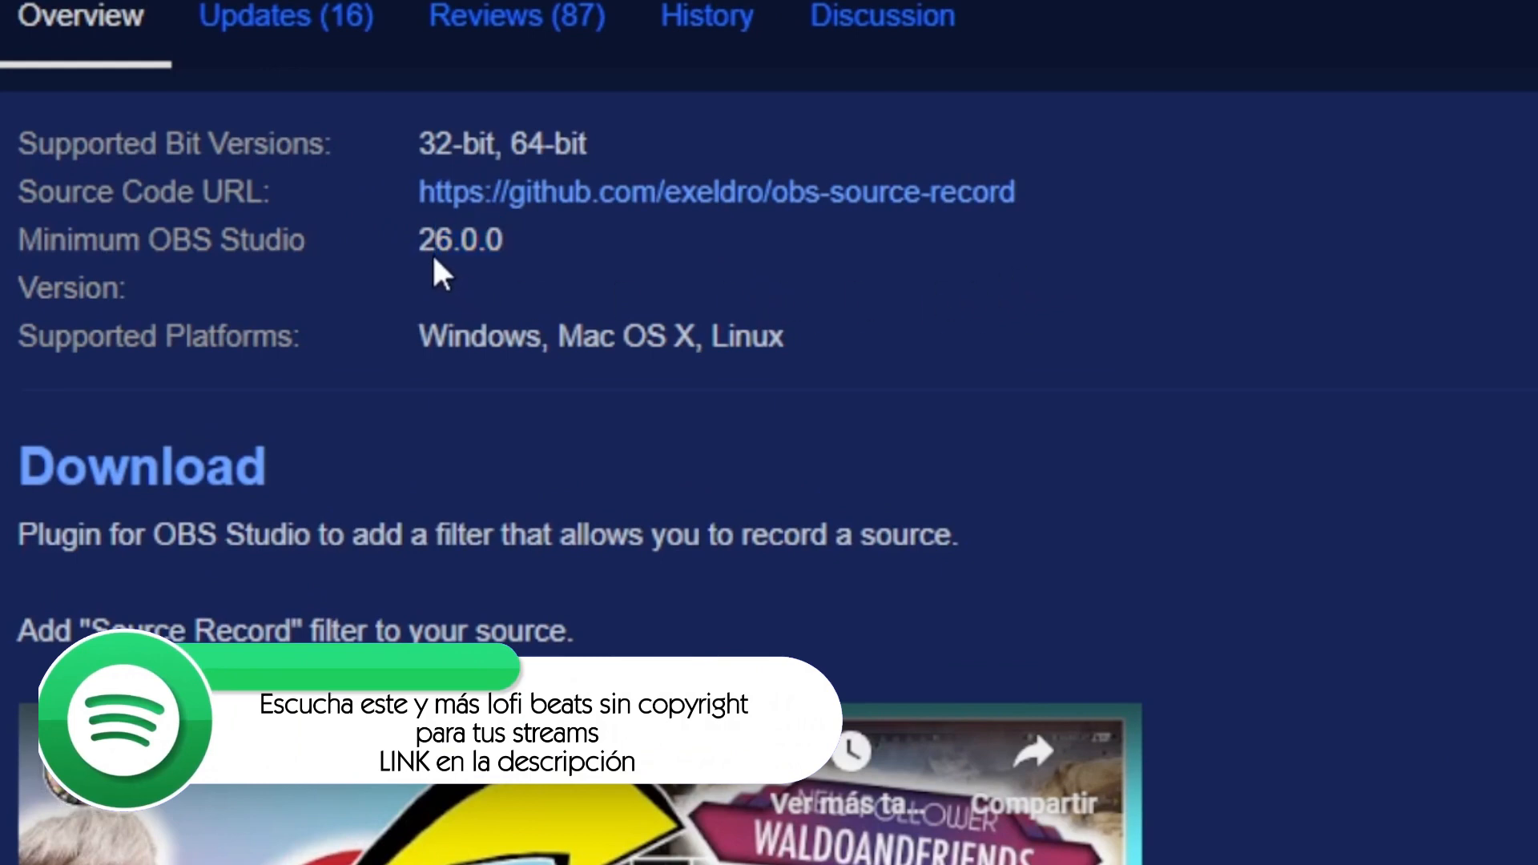
left_click_drag(419, 240, 505, 242)
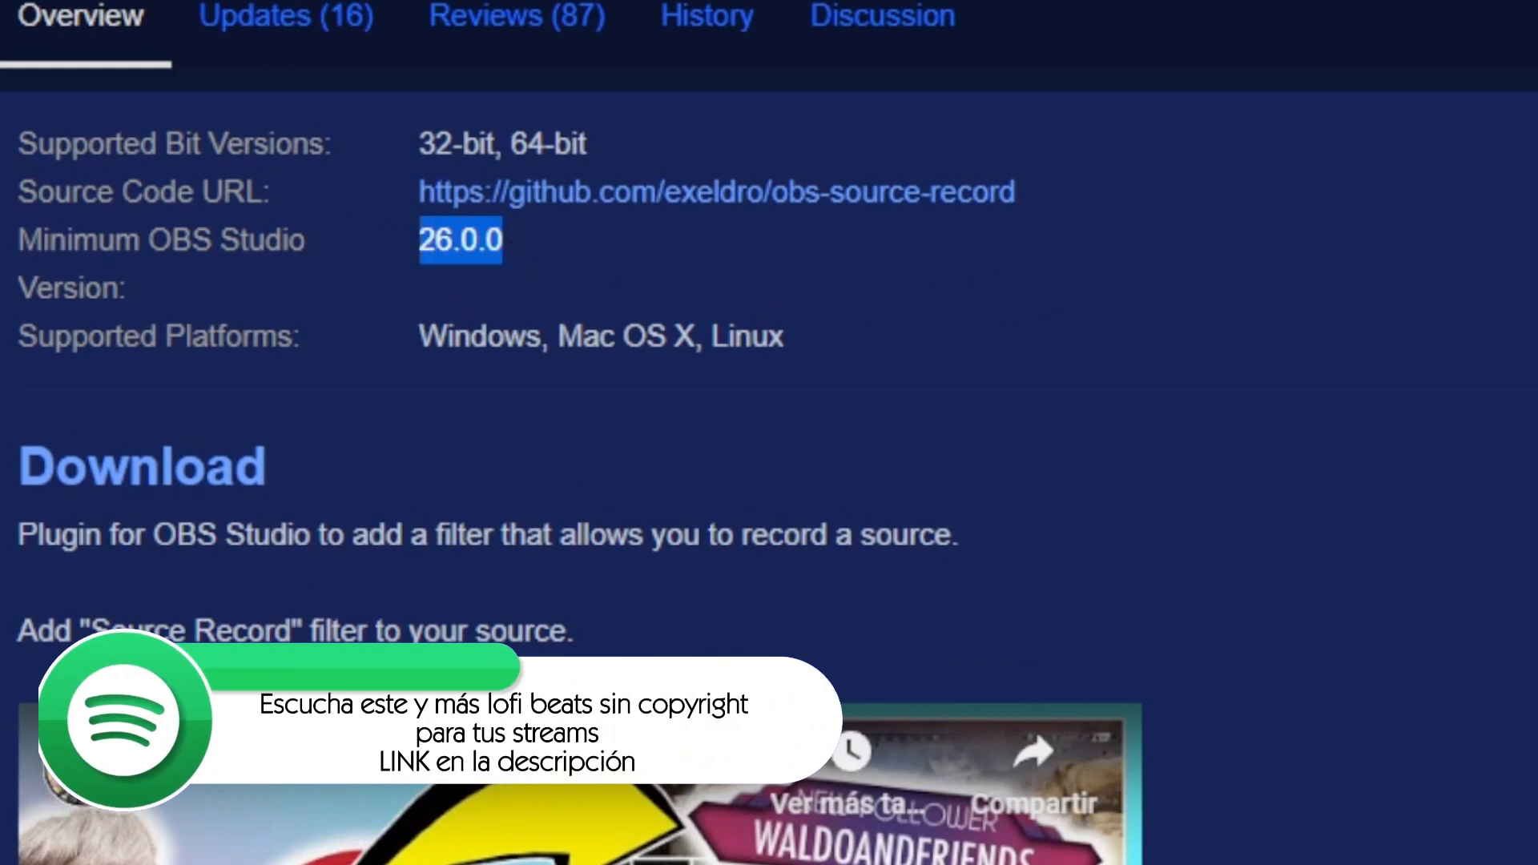
left_click_drag(419, 240, 505, 242)
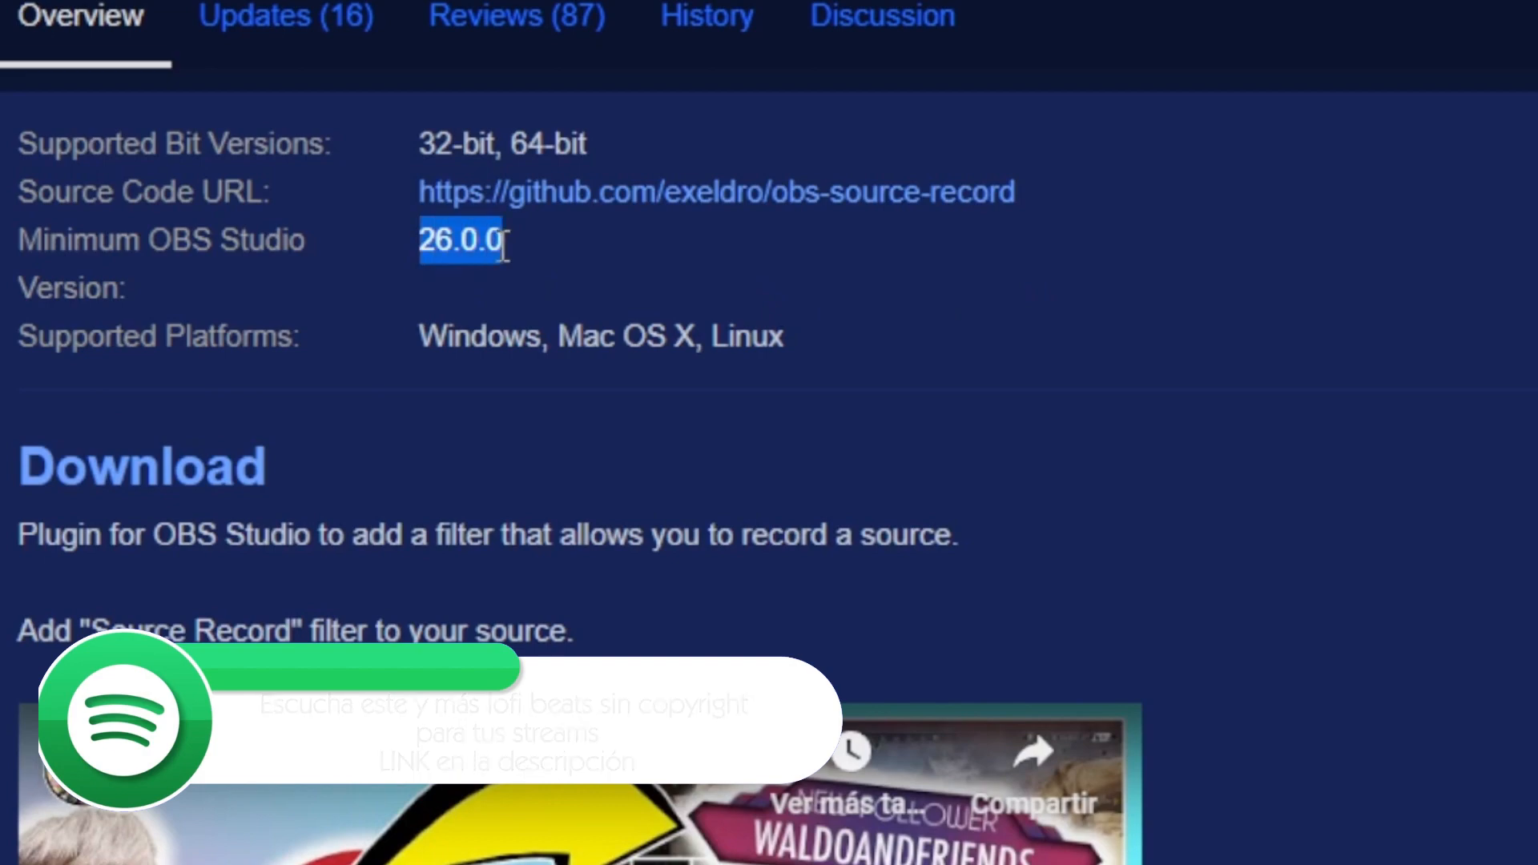
scroll(1201, 481, "up", 6)
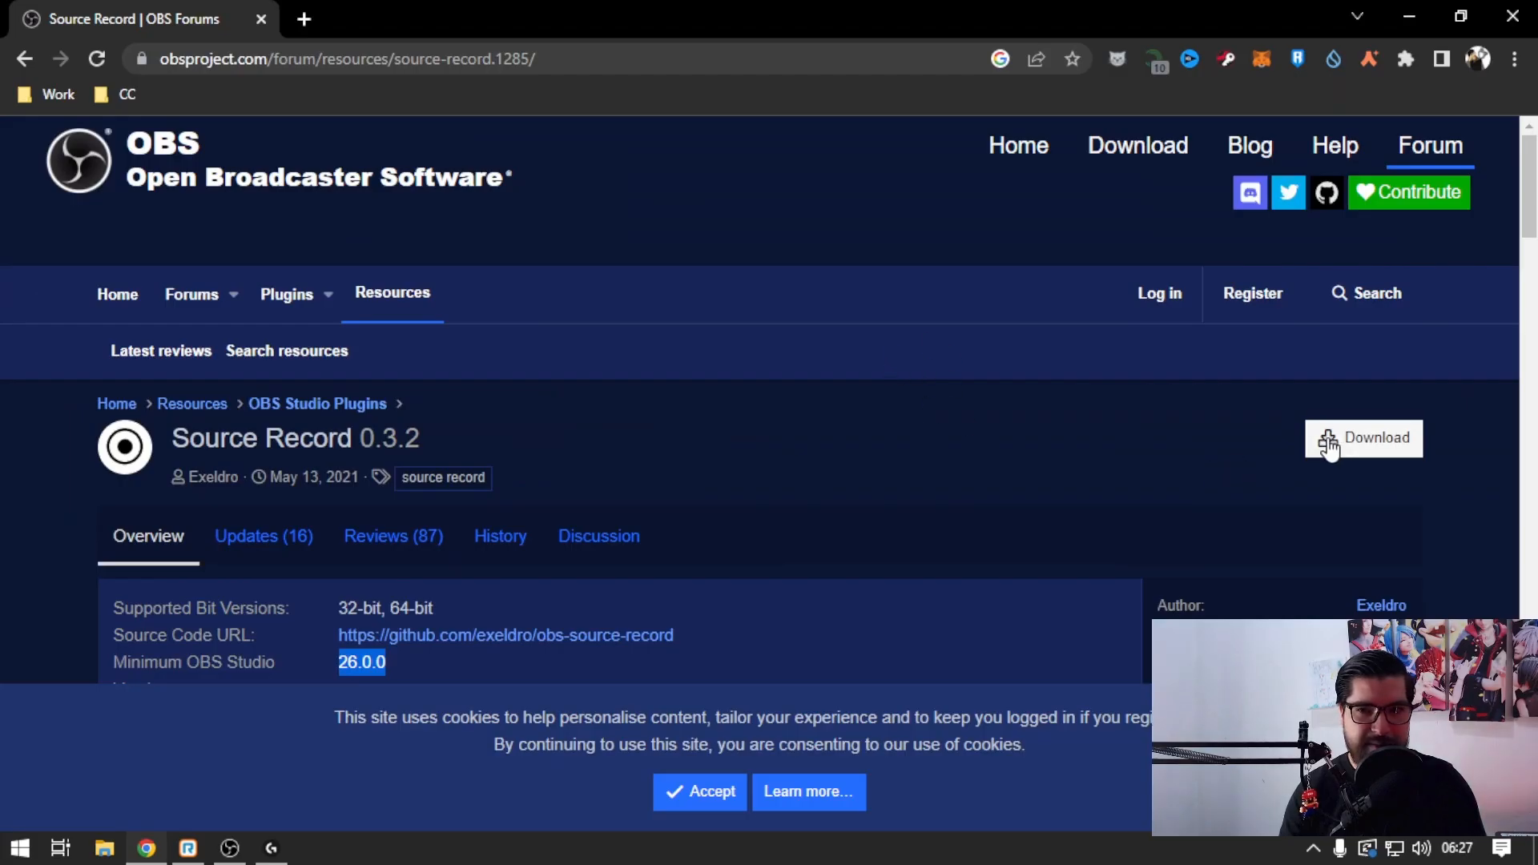
- Download source-record-0.3.2-windows-installer.zip from the plugin's list of files
left_click(1318, 439)
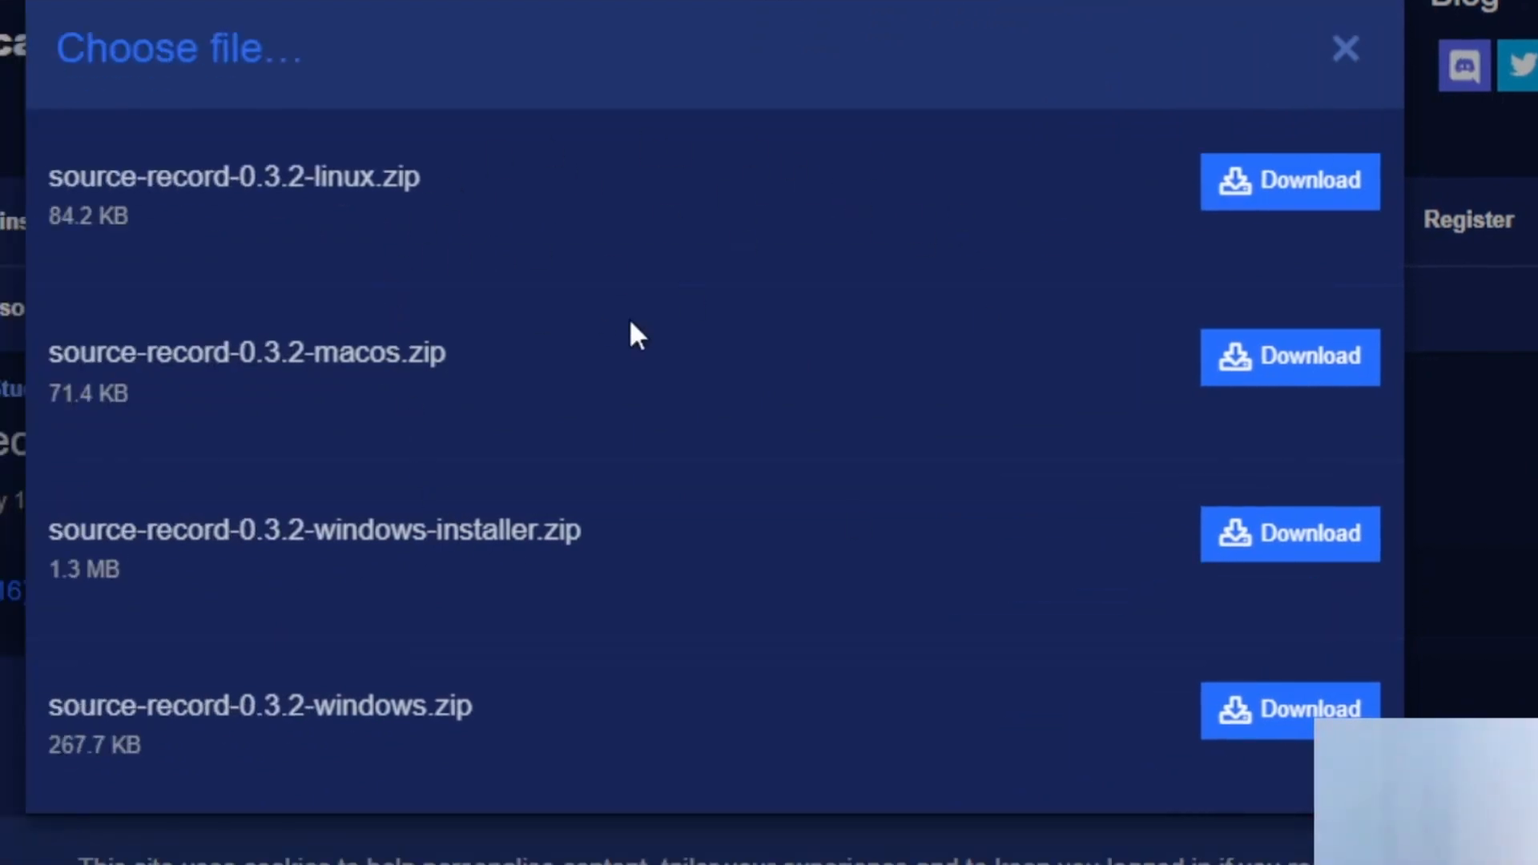
left_click_drag(287, 532, 673, 538)
left_click(1274, 551)
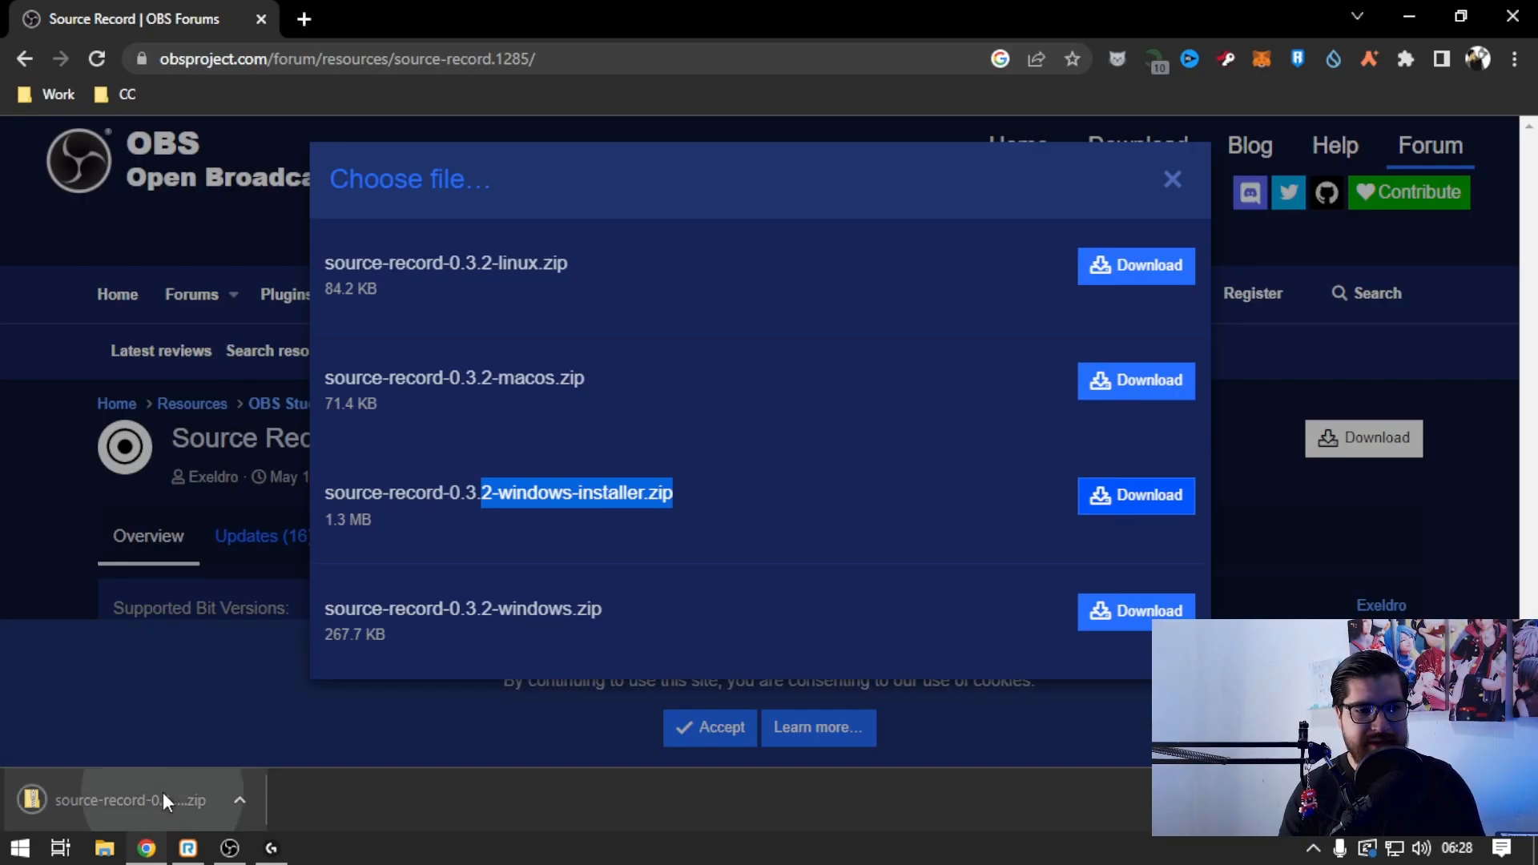
- Open the Descargas folder and extract everything from the downloaded source-record-0.3.2-windows-installer (2) archive
left_click(162, 793)
left_click(500, 113)
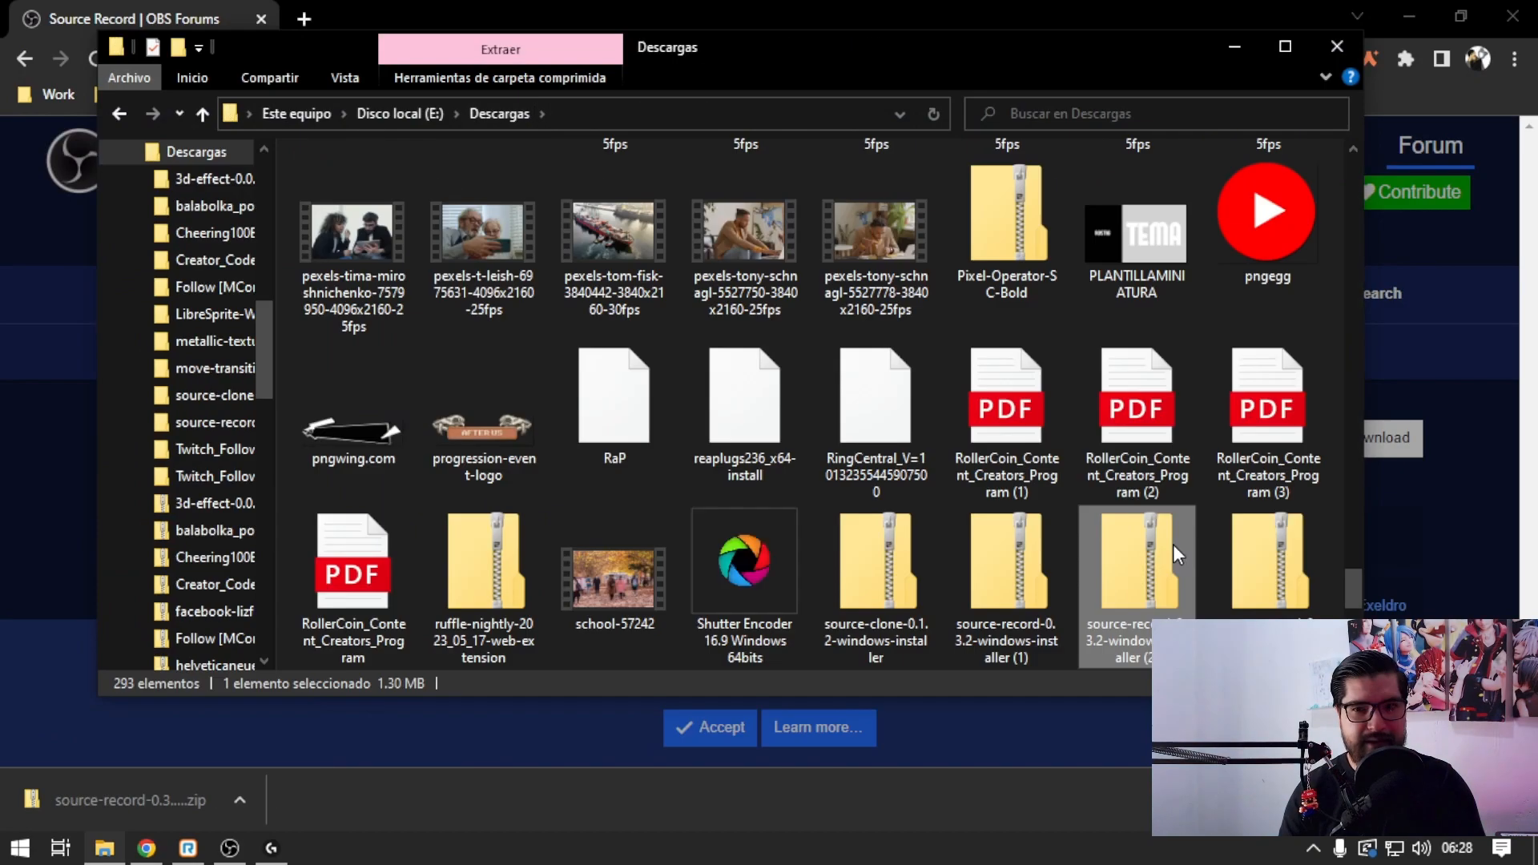
right_click(1173, 545)
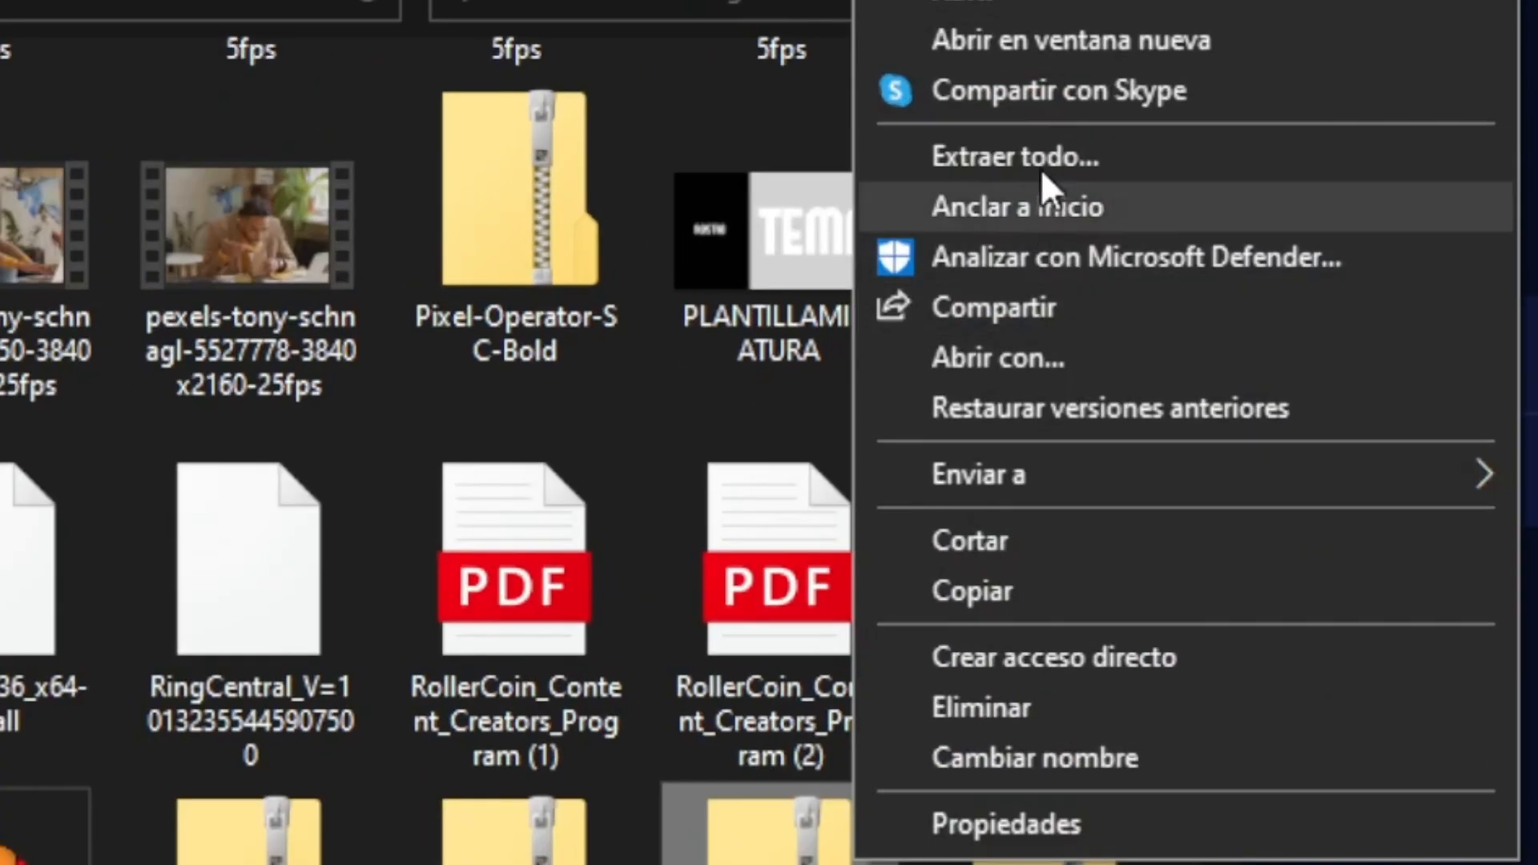
left_click(1041, 154)
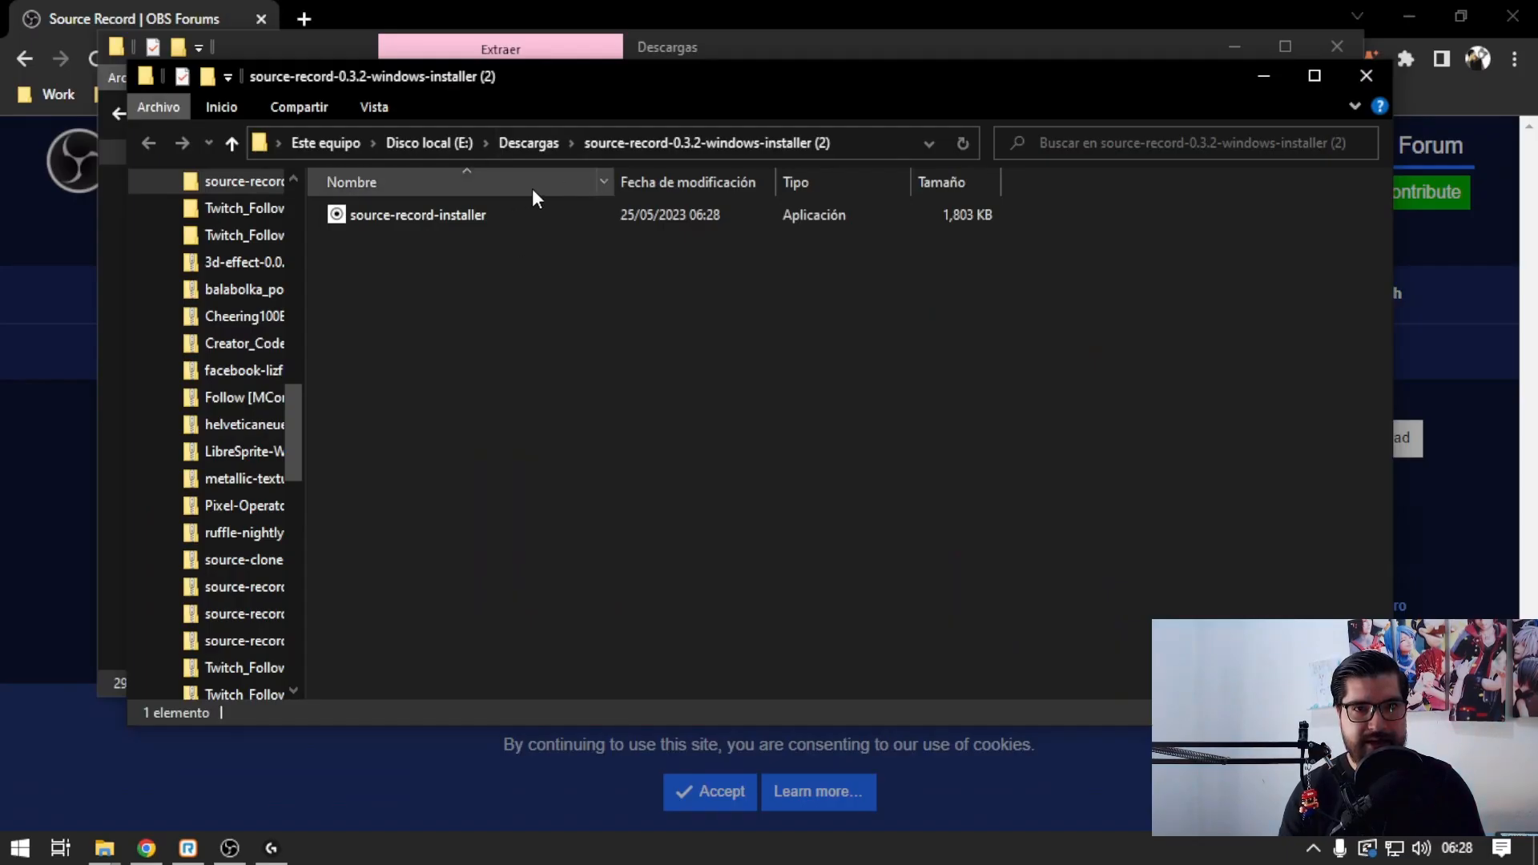
- Run source-record-installer from the extracted source-record-0.3.2-windows-installer (2) folder and exit its setup without installing
left_click(542, 139)
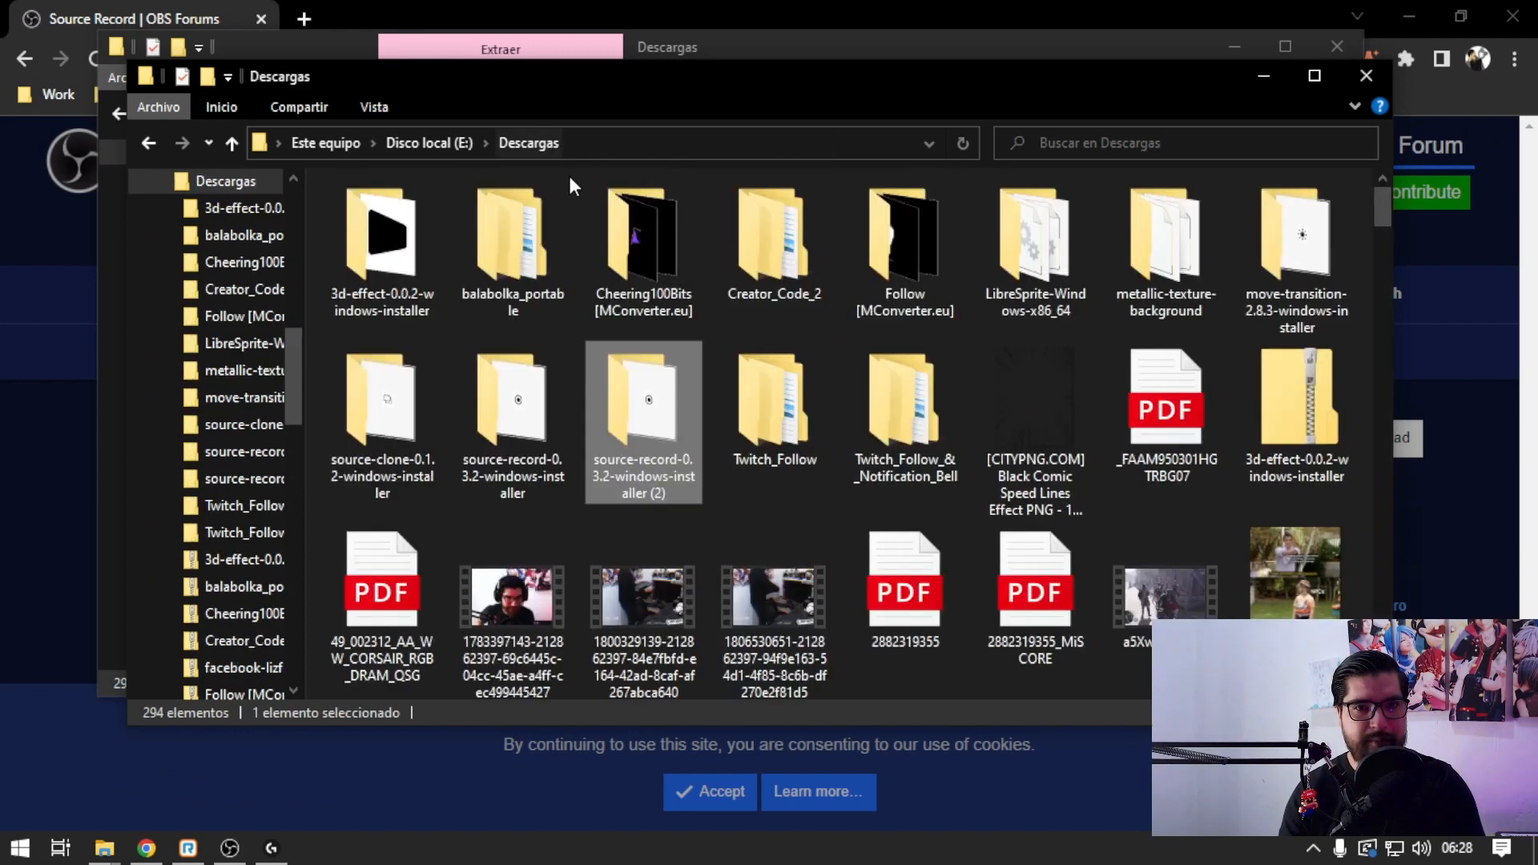
double_click(623, 435)
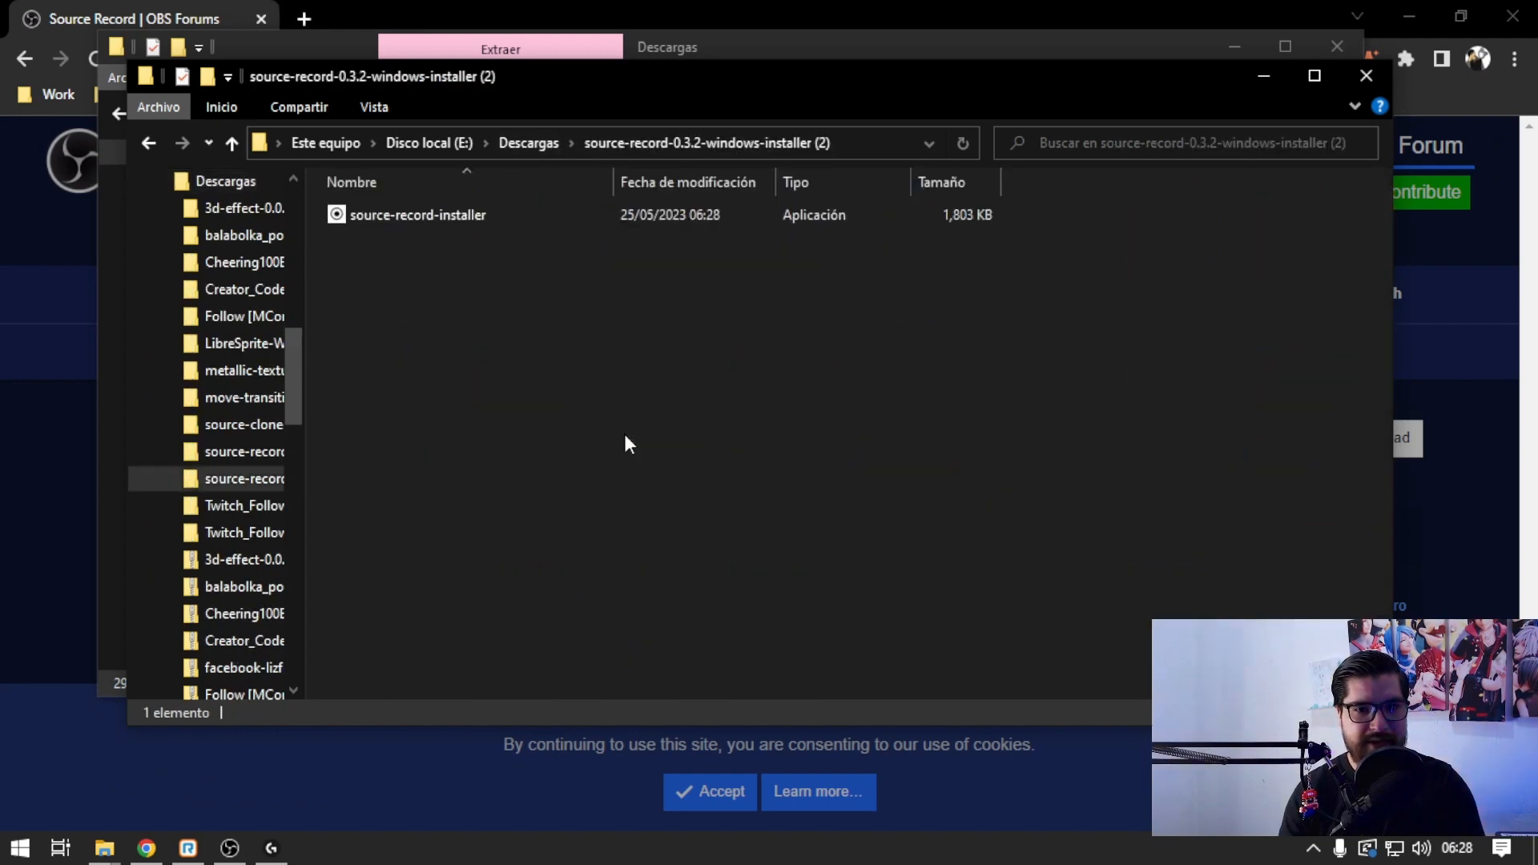
double_click(484, 218)
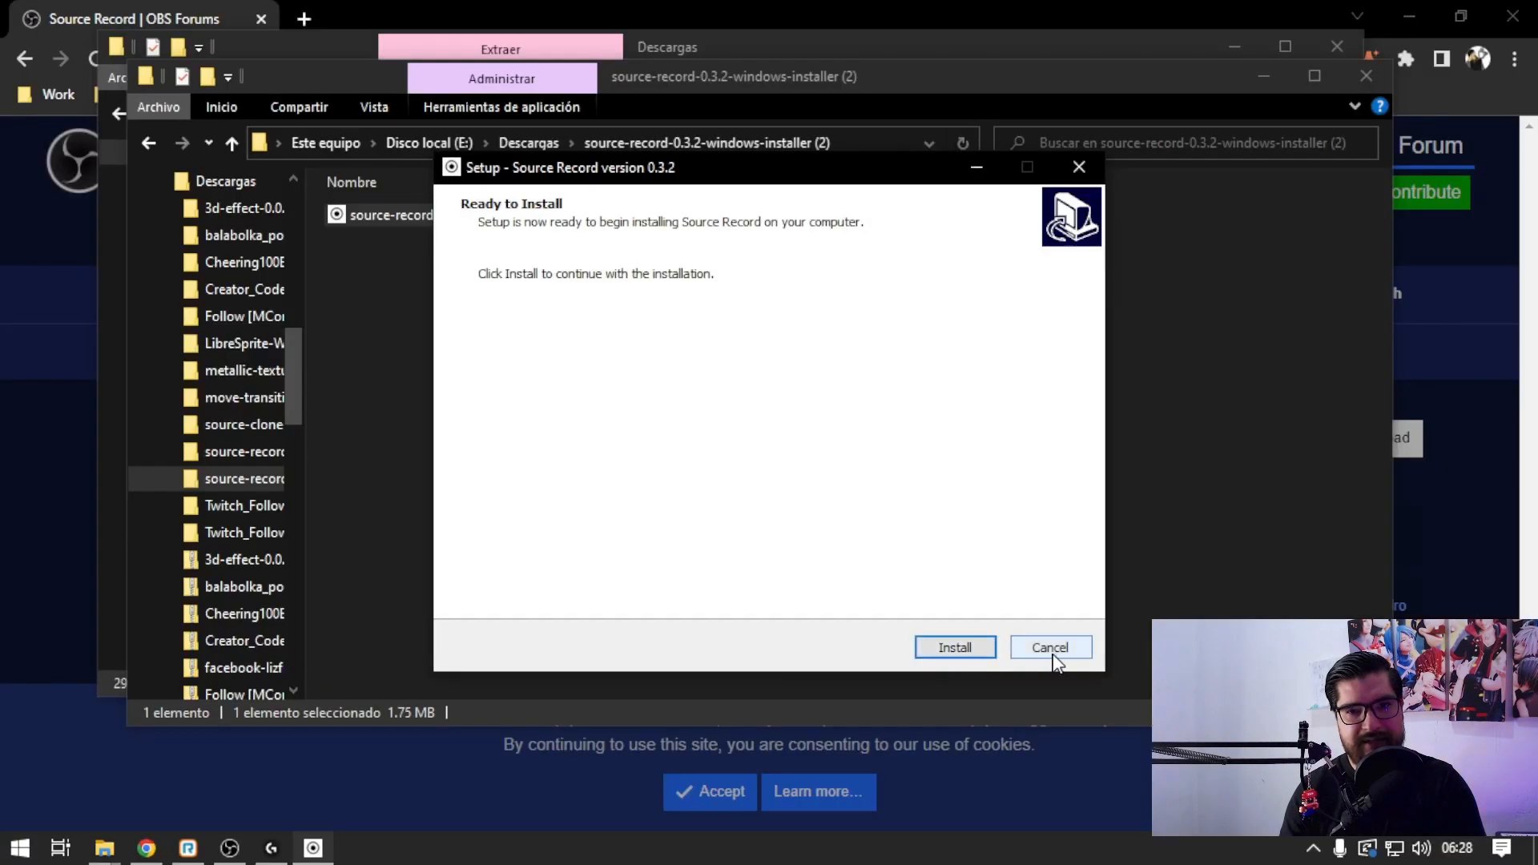
left_click(1054, 655)
left_click(855, 546)
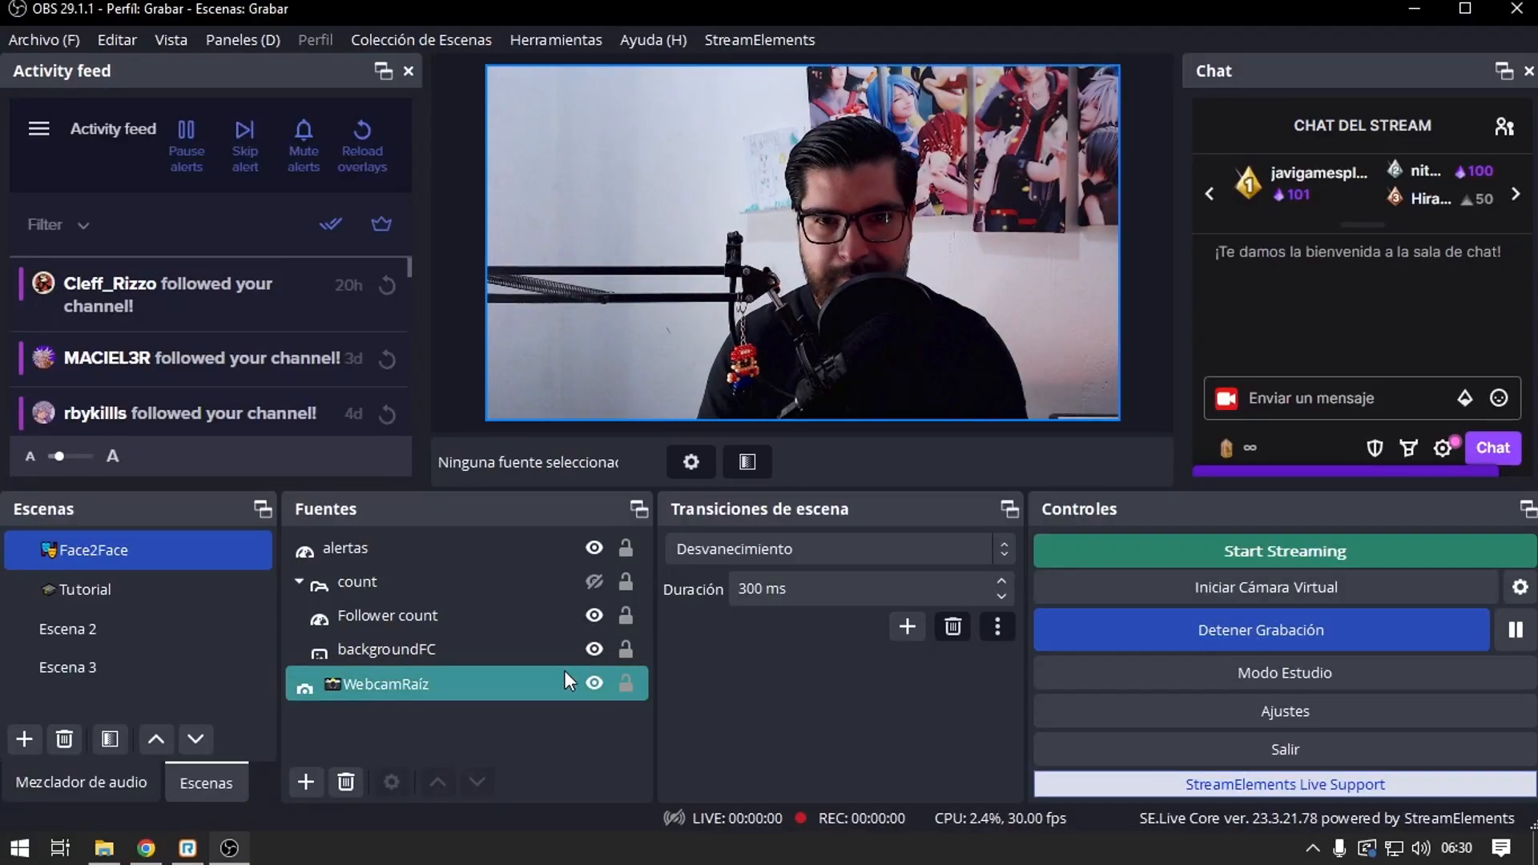
- Switch OBS to the Tutorial scene and view the filters applied to the Captura de pantalla source
left_click(157, 594)
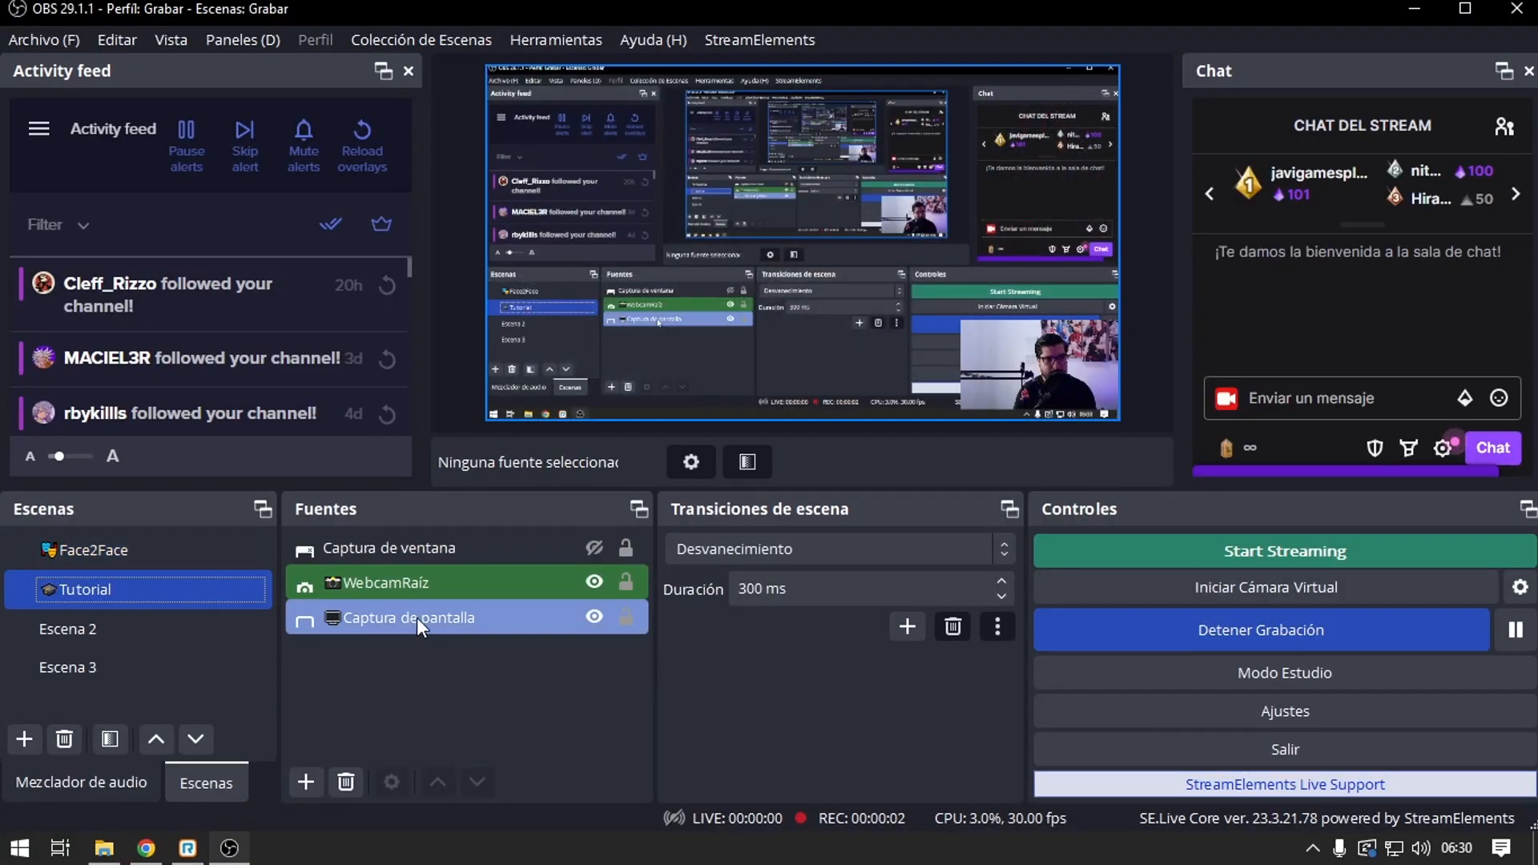
right_click(449, 617)
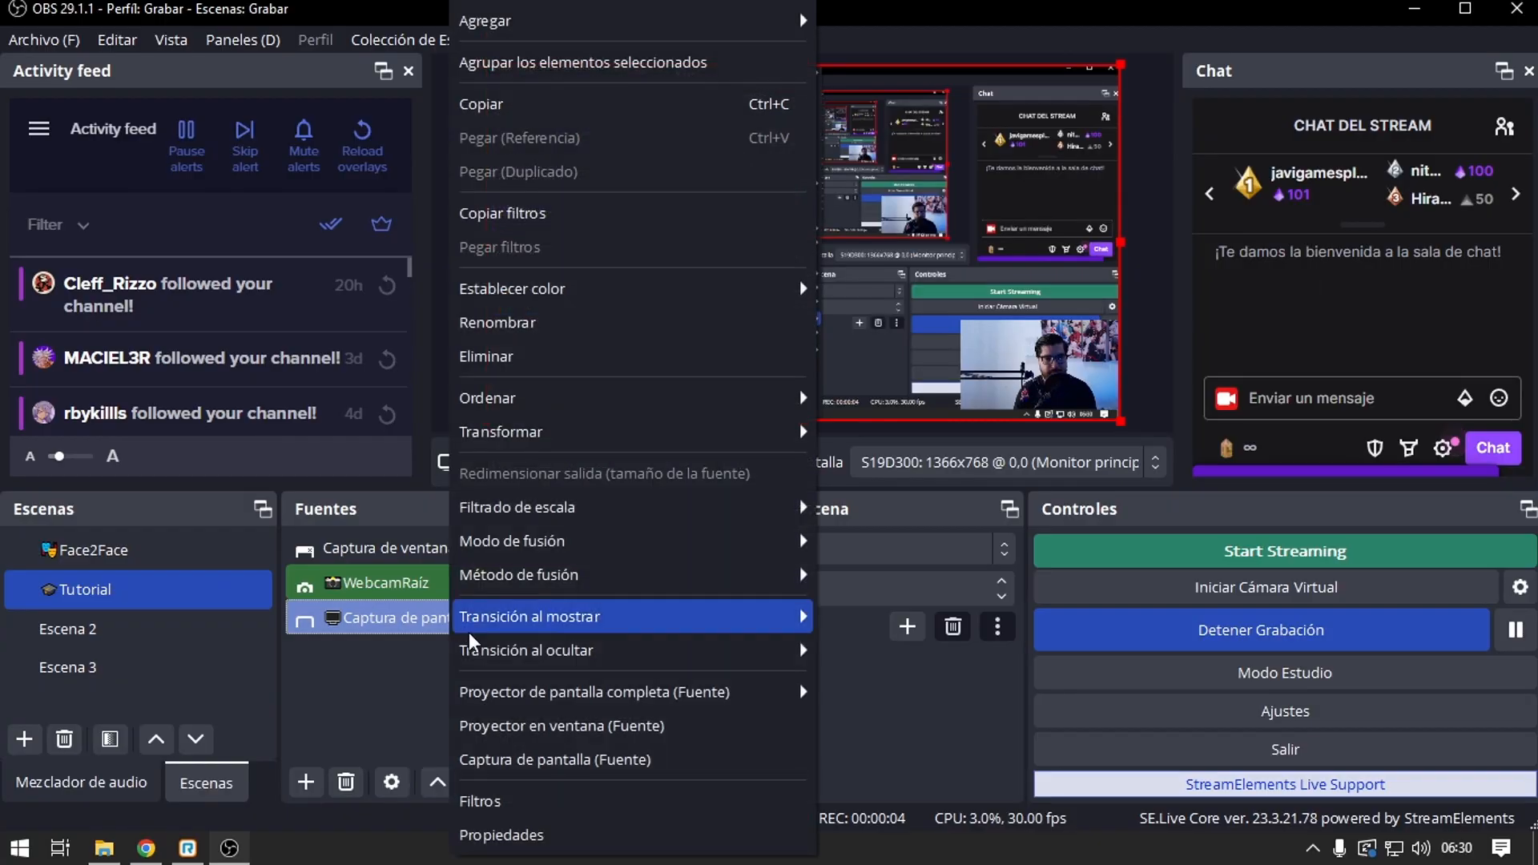
left_click(531, 793)
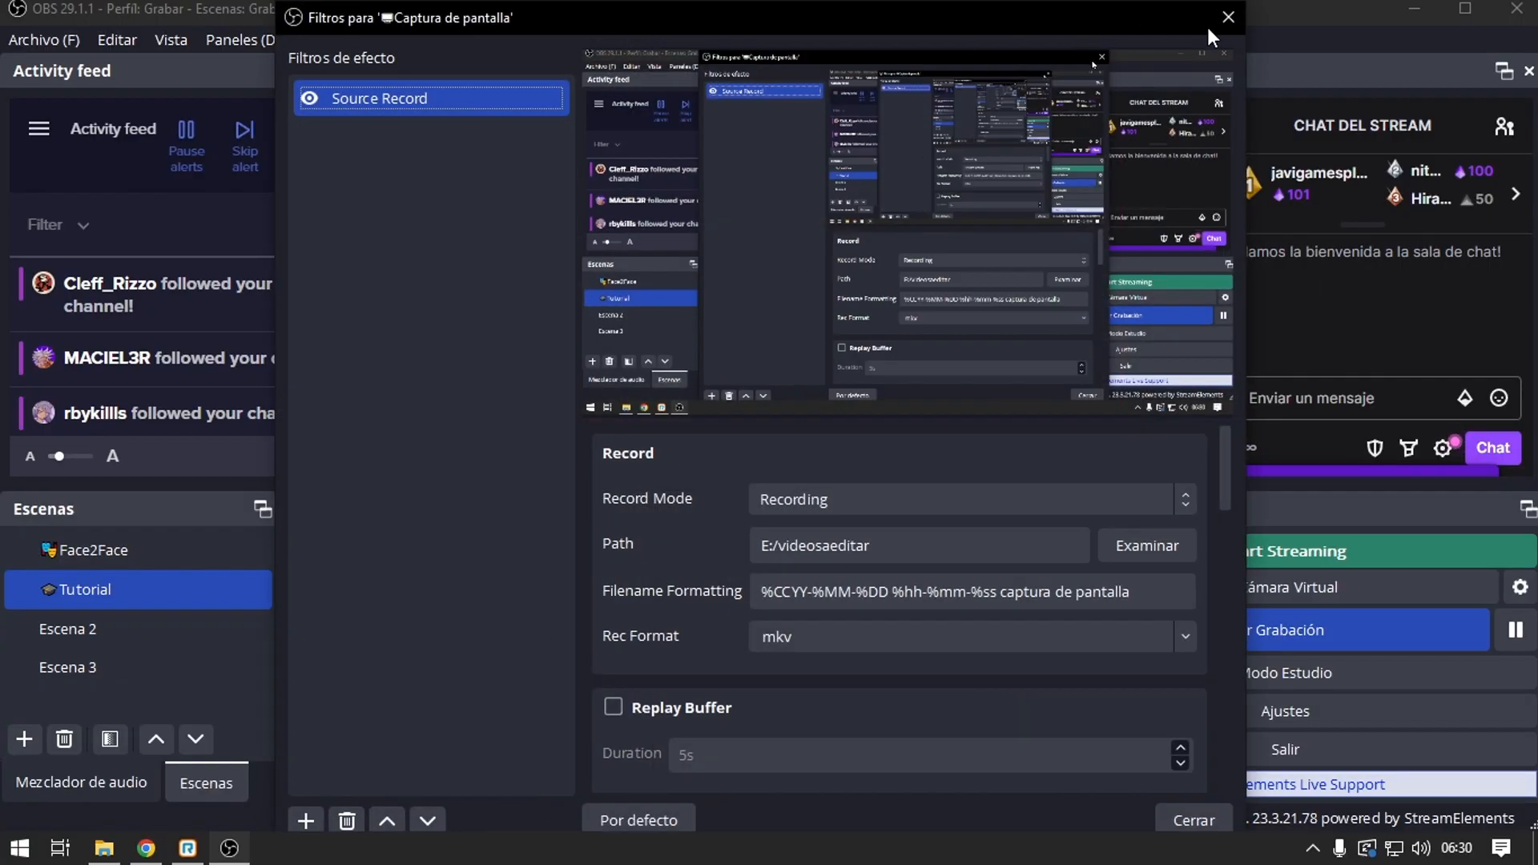
left_click(1228, 17)
- Add a Source Record effect filter to the WebcamRaíz source, keeping the name Source Record
right_click(468, 618)
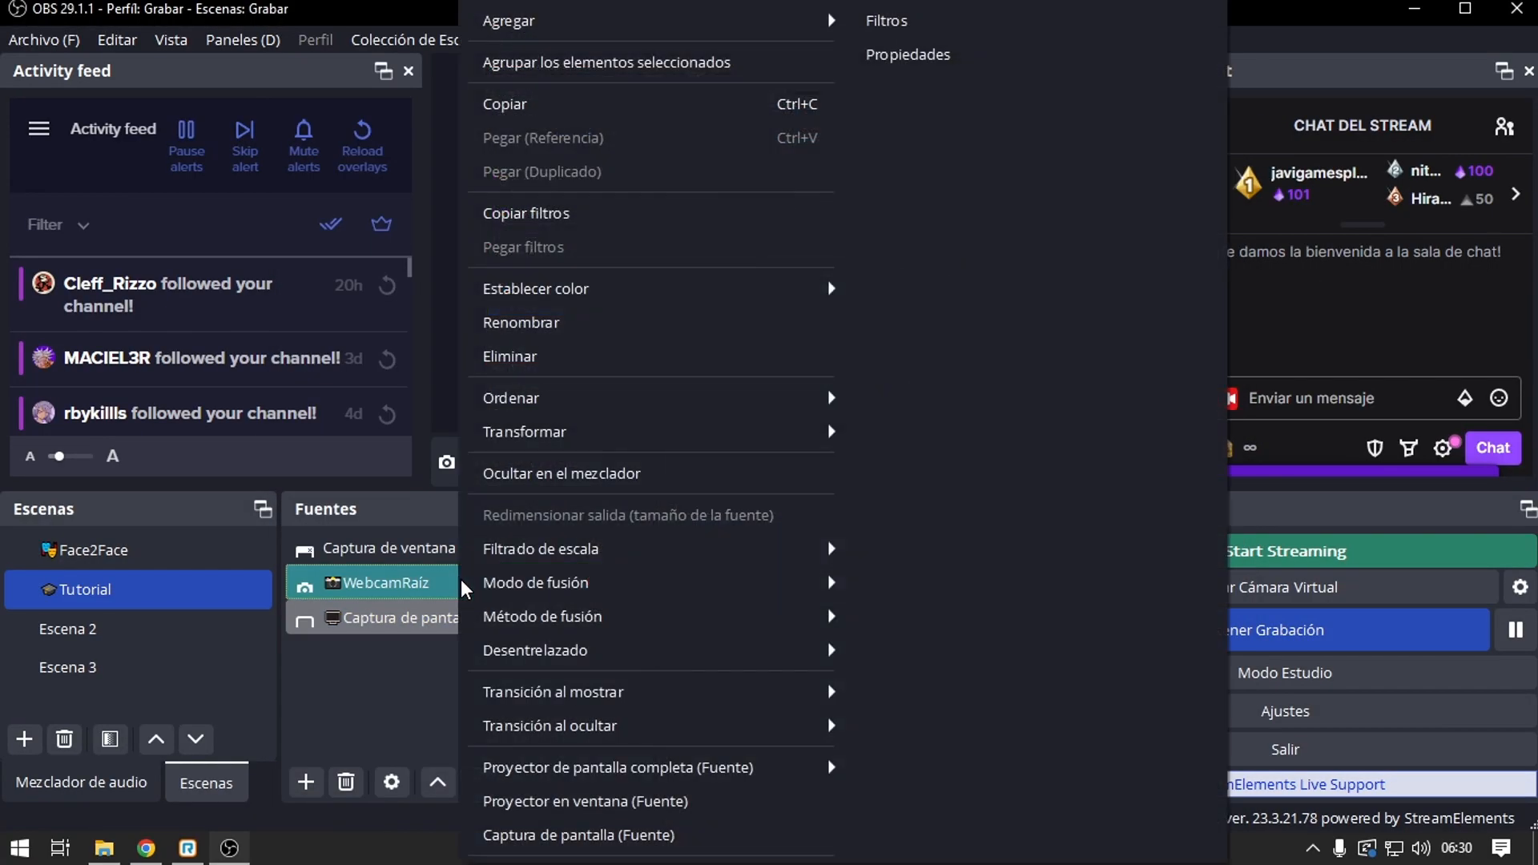
left_click(905, 20)
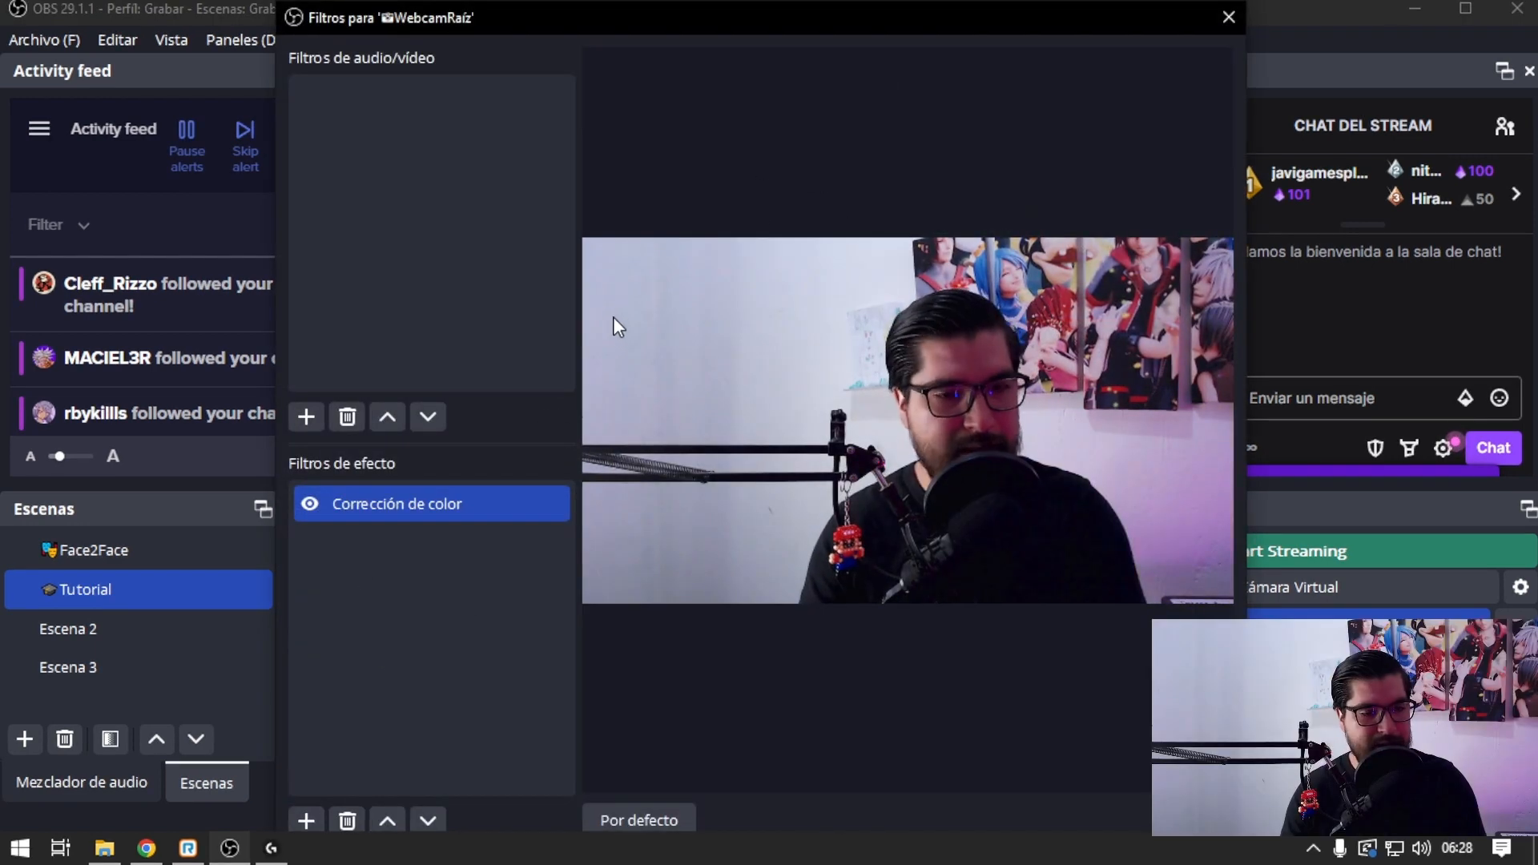
right_click(409, 590)
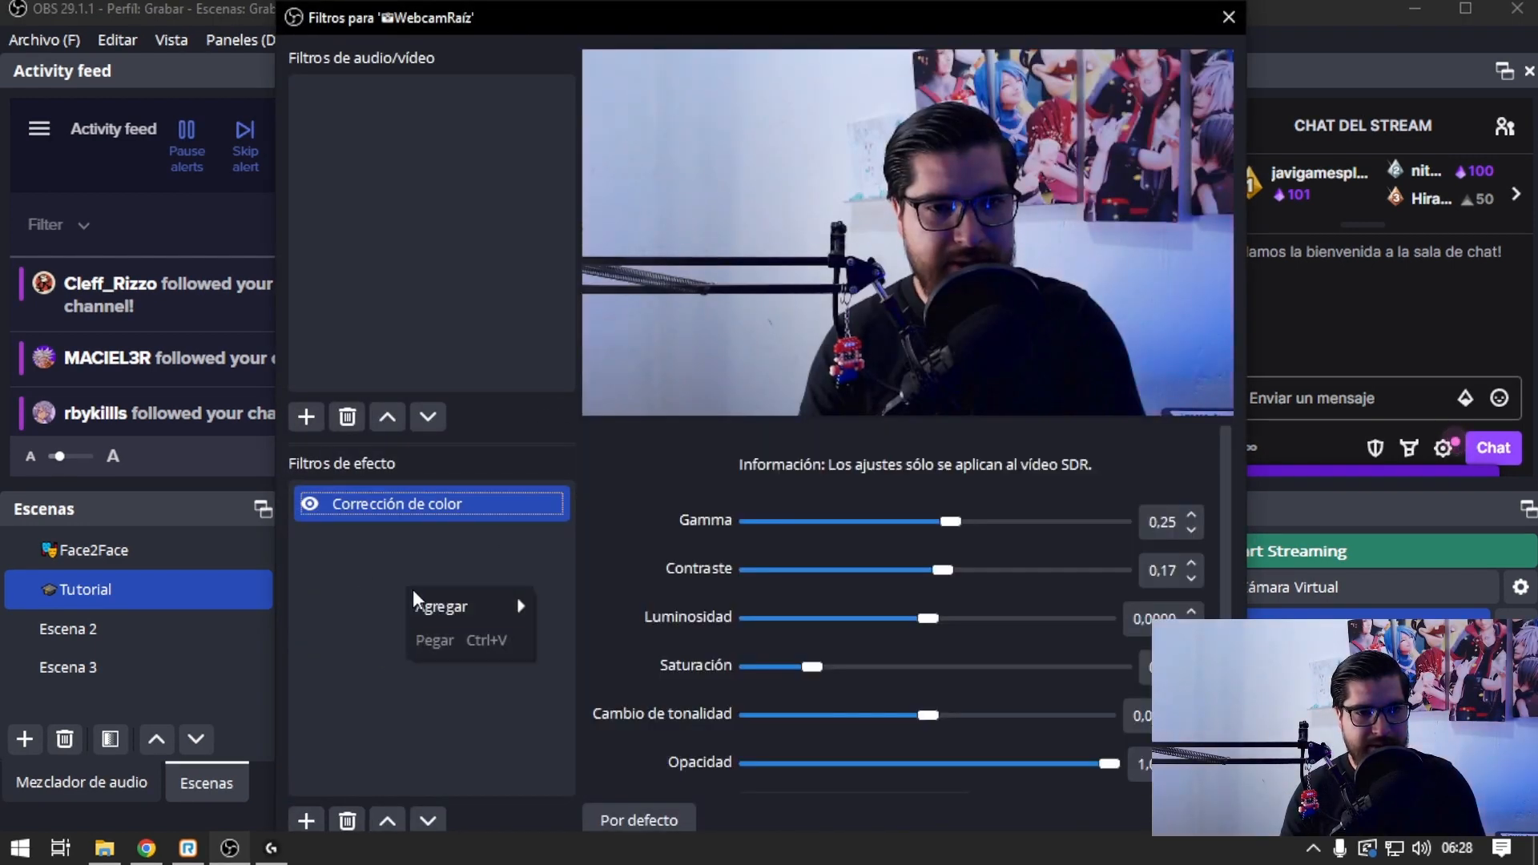
mouse_move(449, 607)
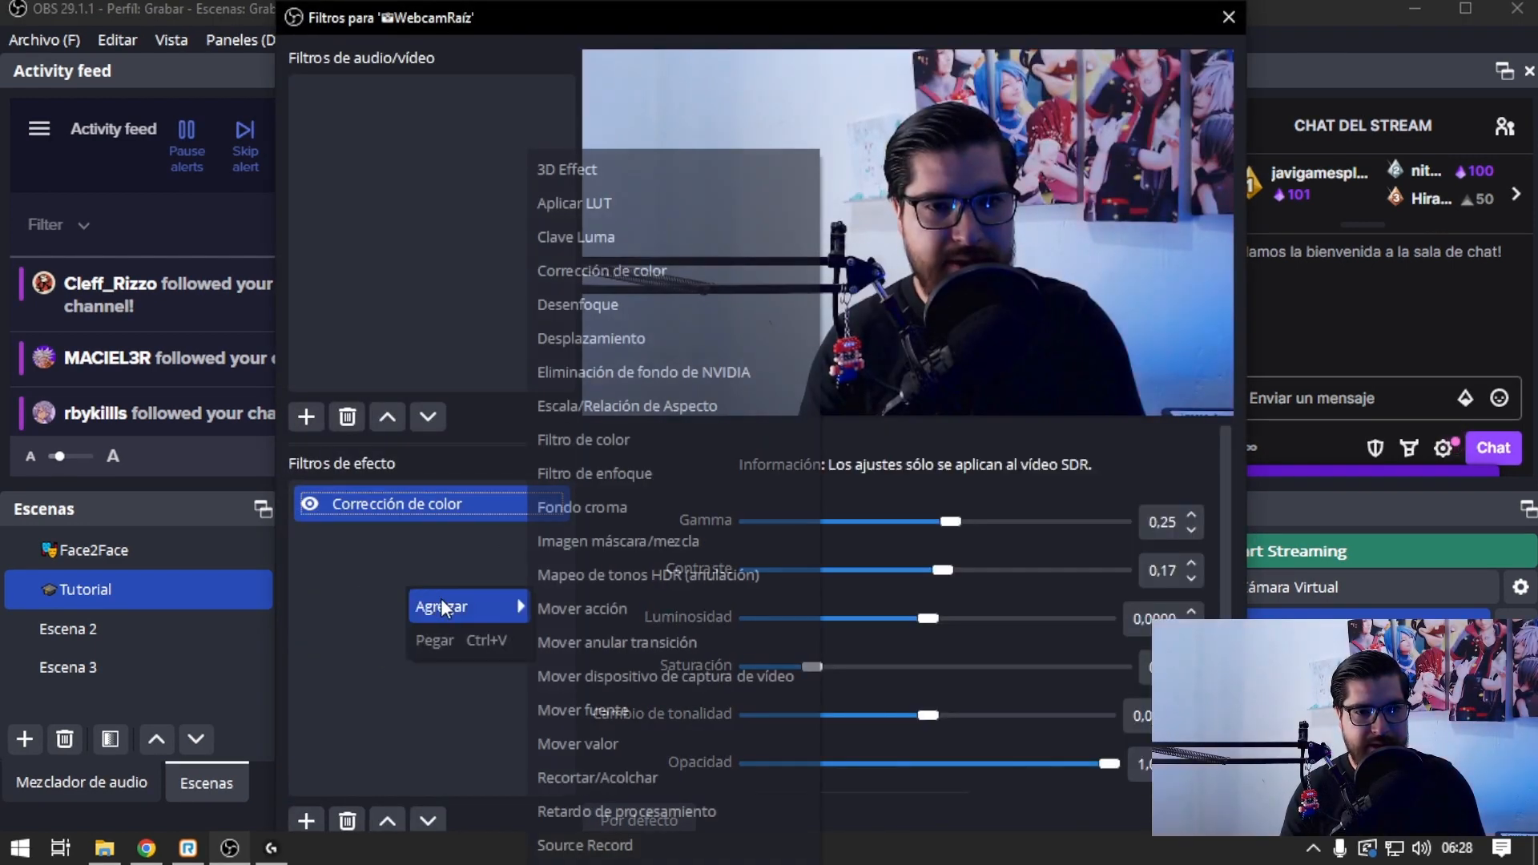
left_click(590, 845)
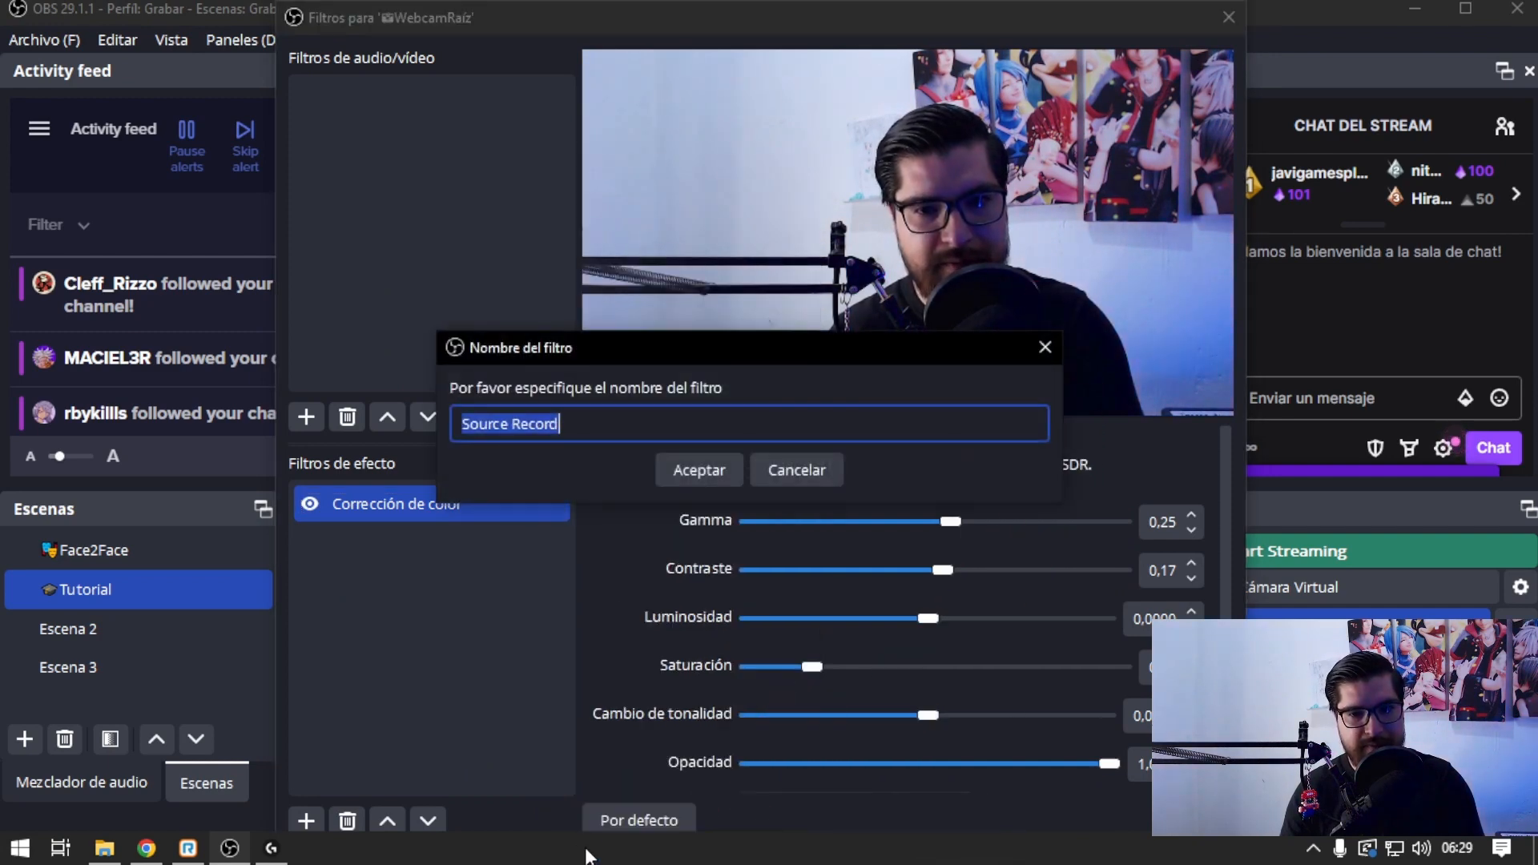
left_click(698, 470)
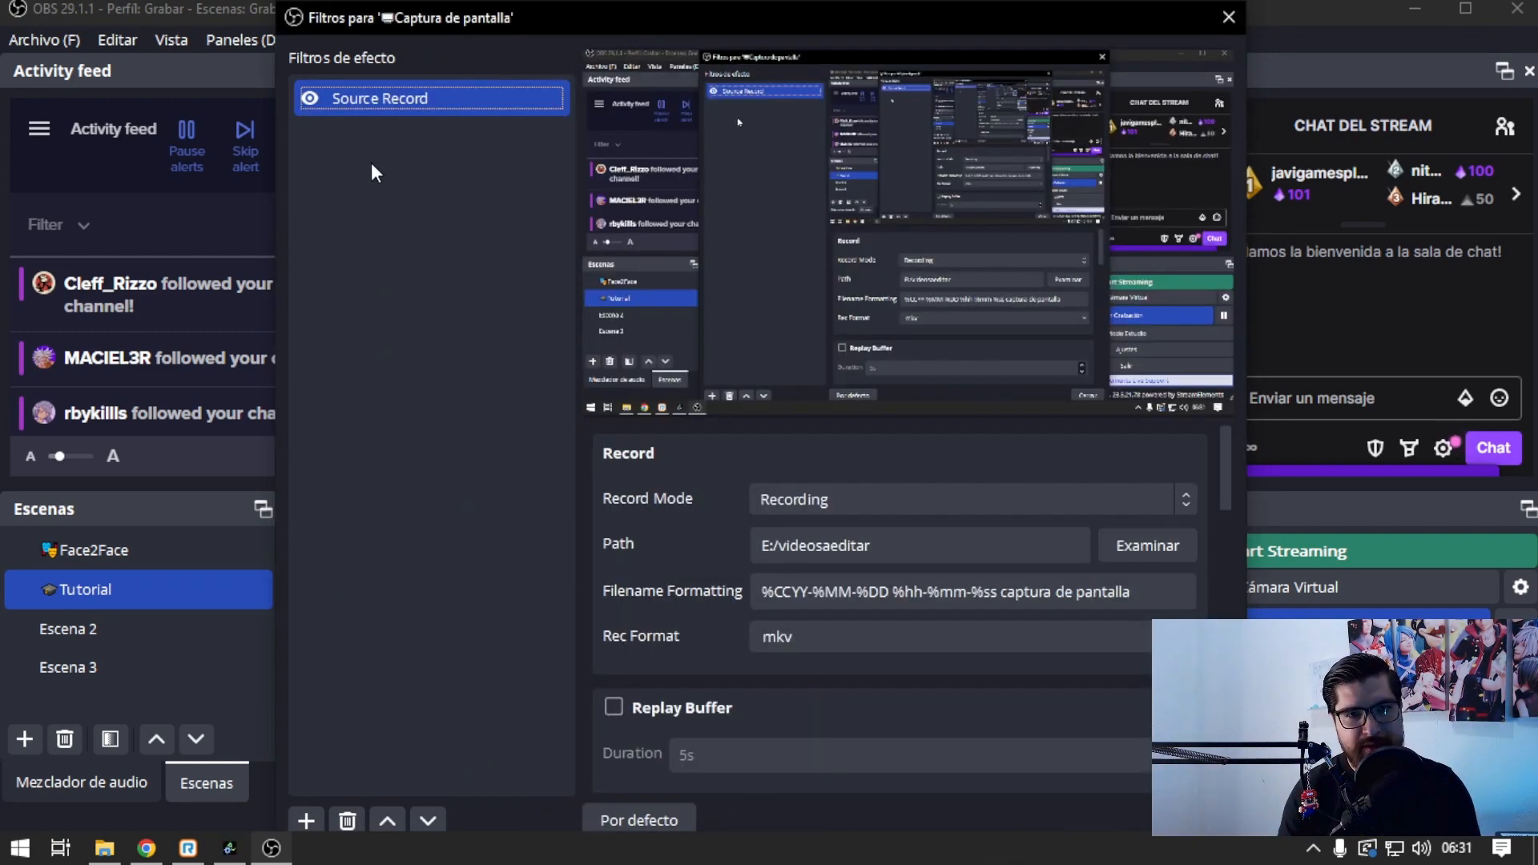
- Review the Record Mode options of the Source Record filter on the Captura de pantalla source
right_click(408, 206)
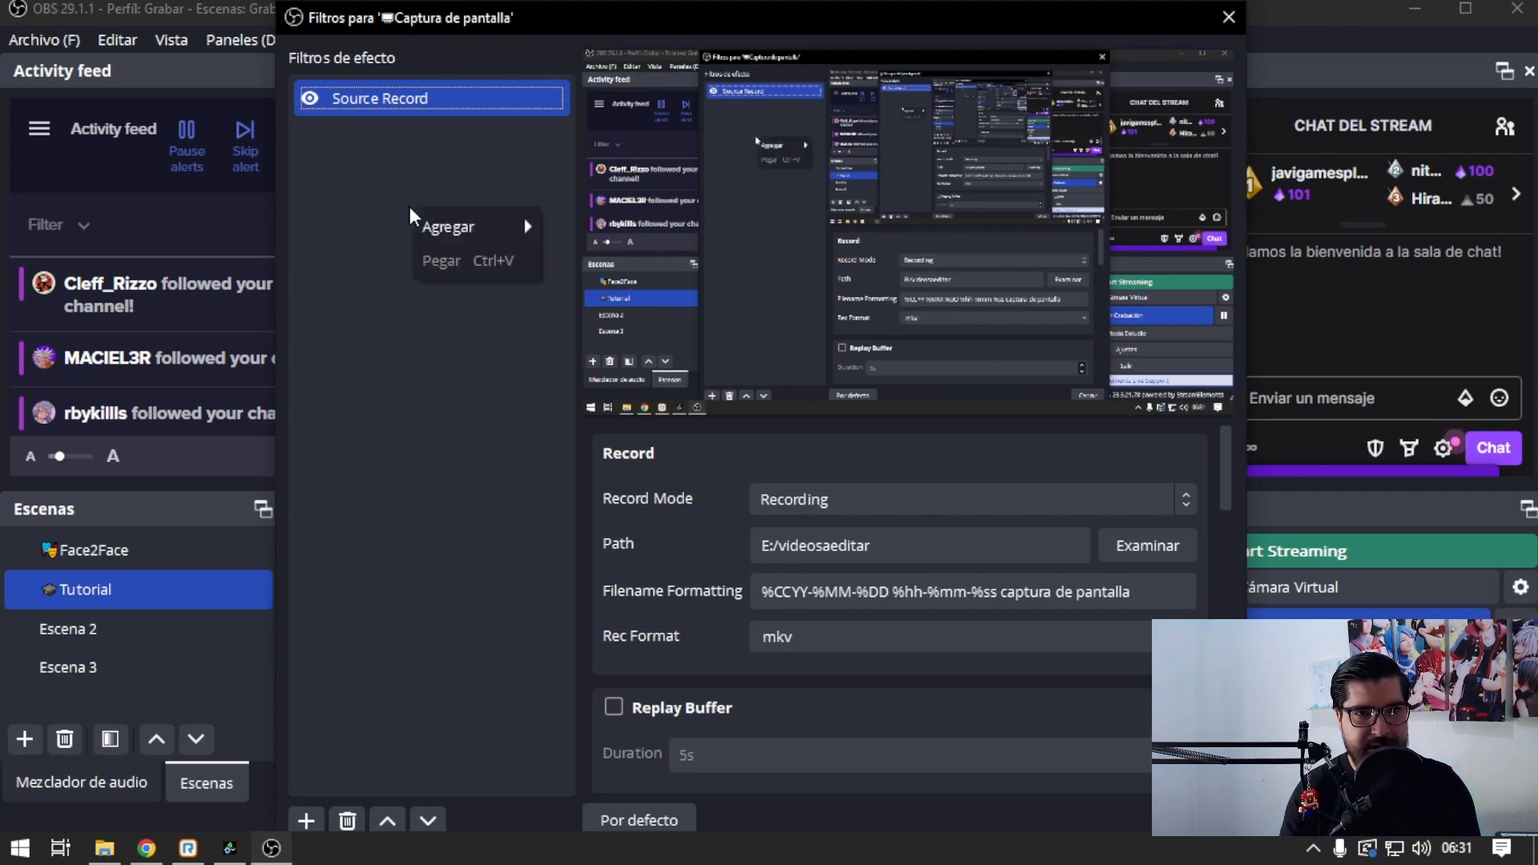
left_click(378, 206)
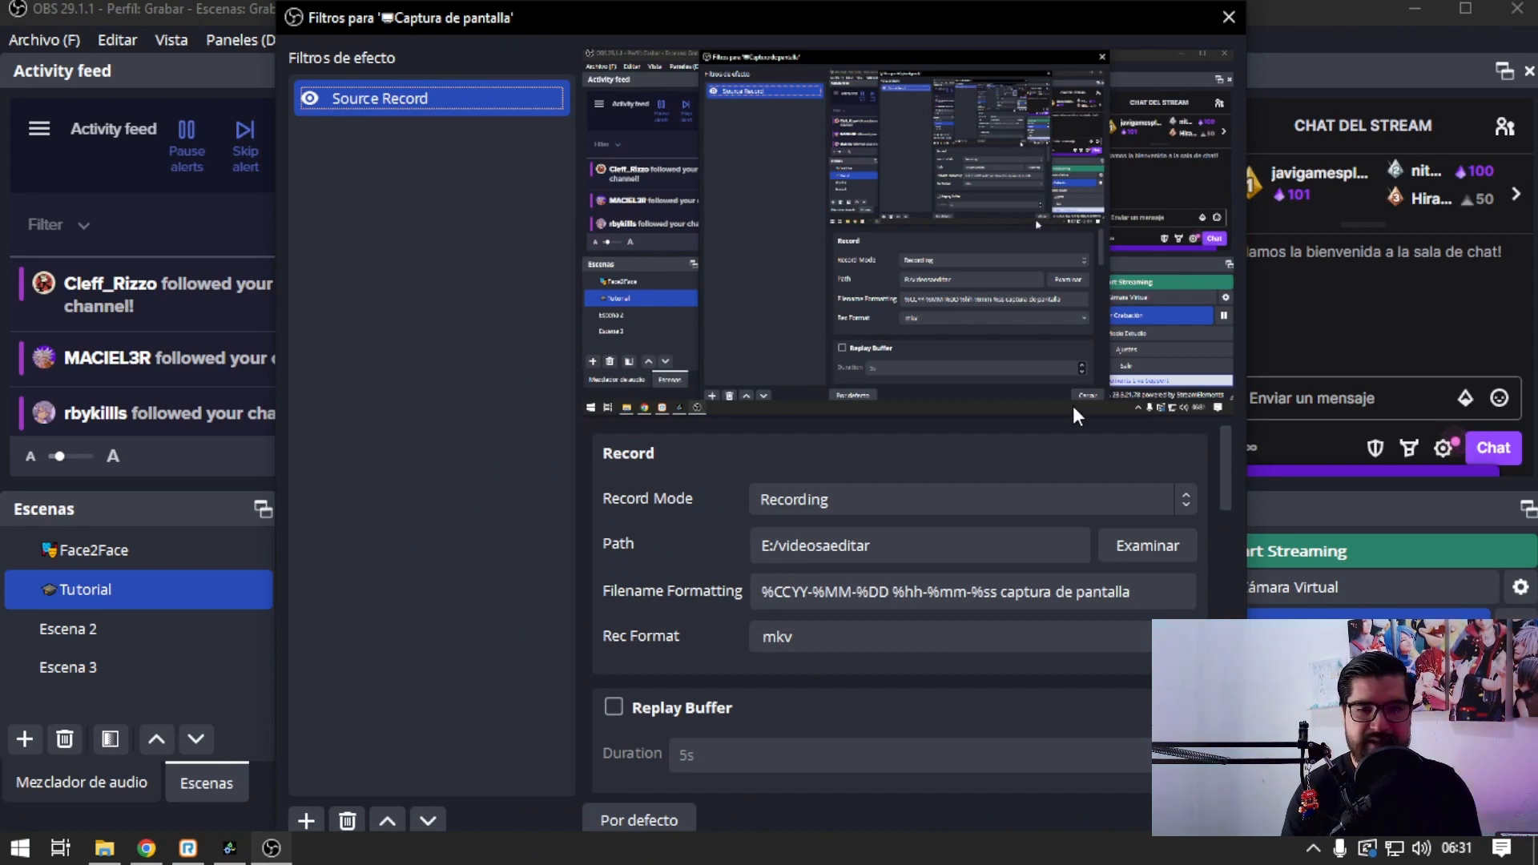
left_click(940, 511)
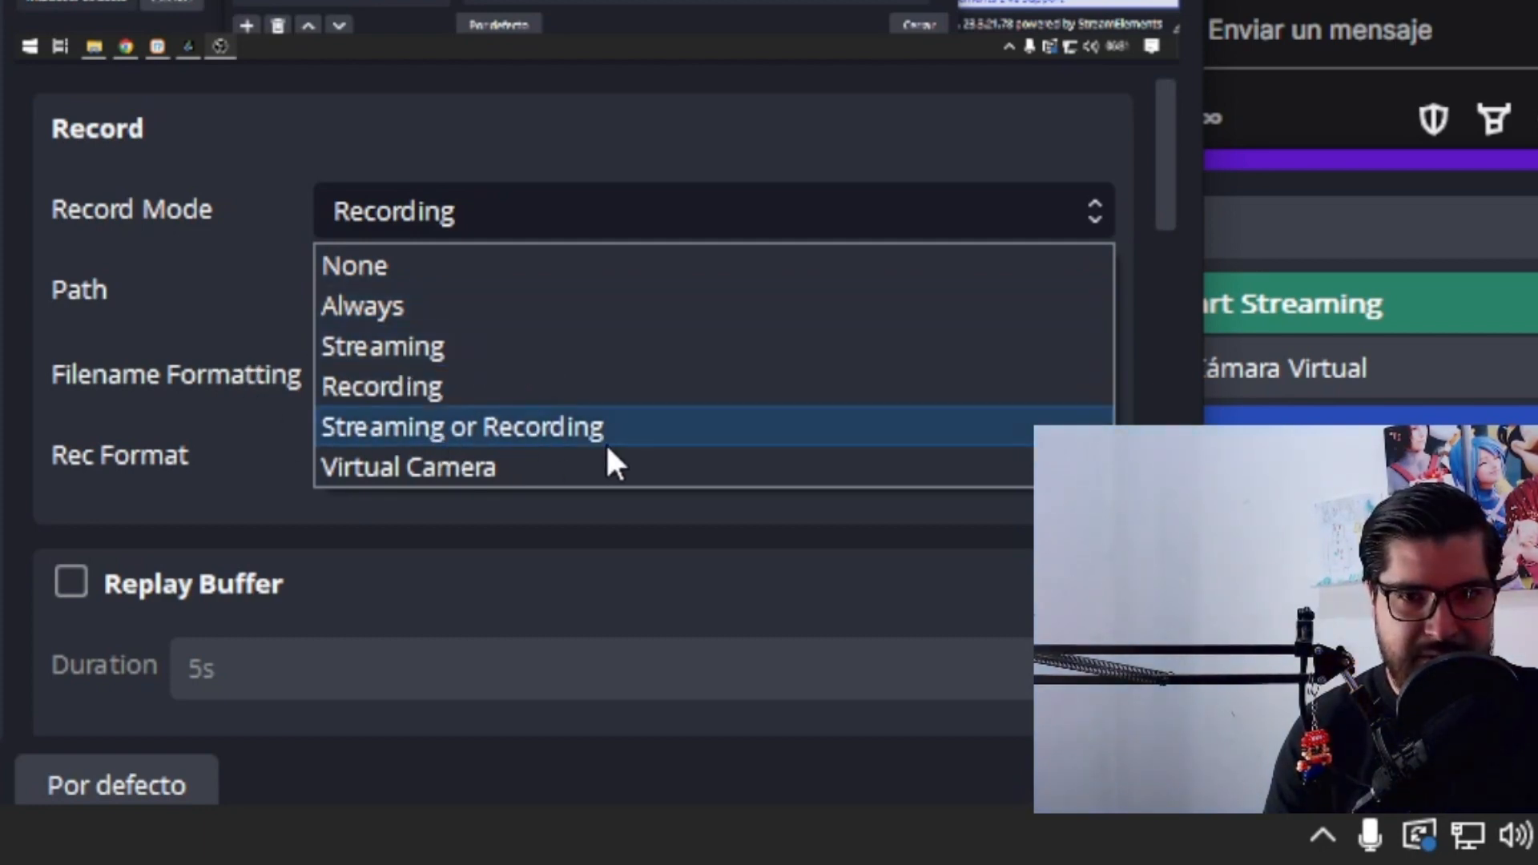
left_click(297, 160)
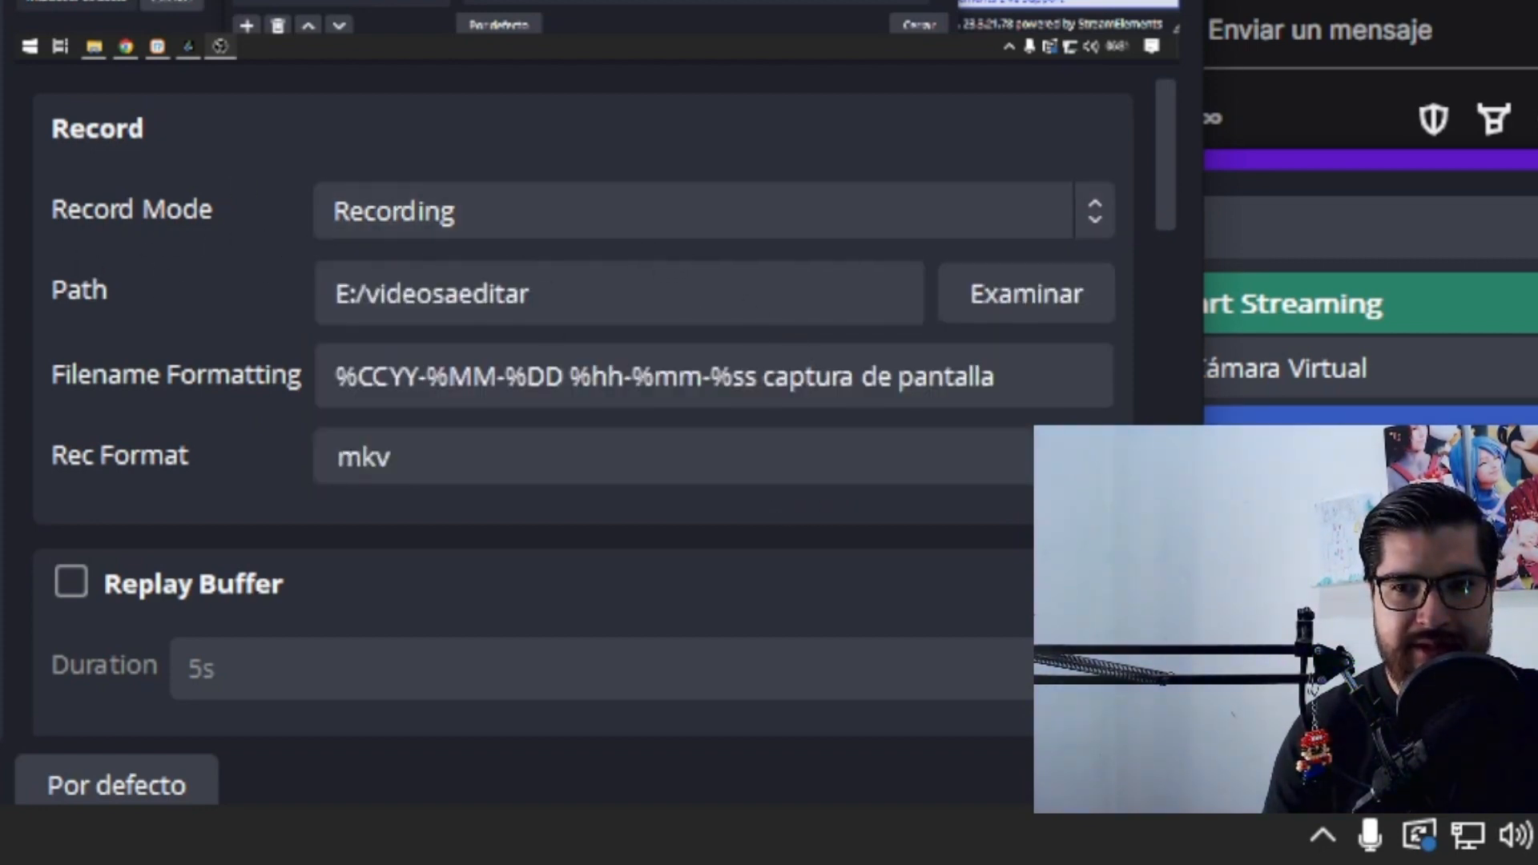
- Examine the filter's filename formatting, recording format, Replay Buffer and Stream Mode settings
scroll(147, 400, "down", 2)
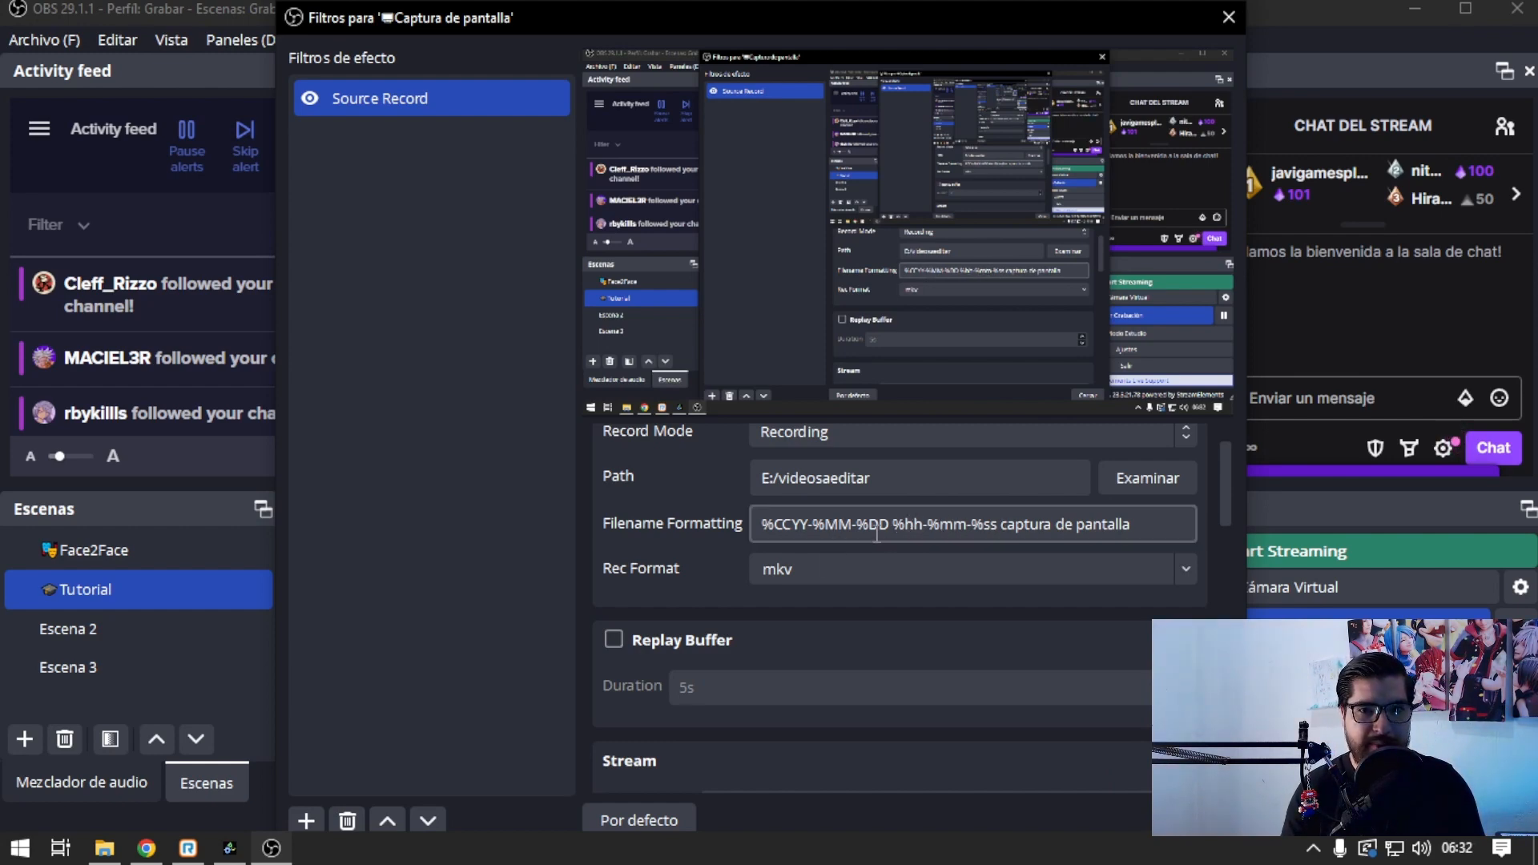
scroll(1071, 607, "down", 1)
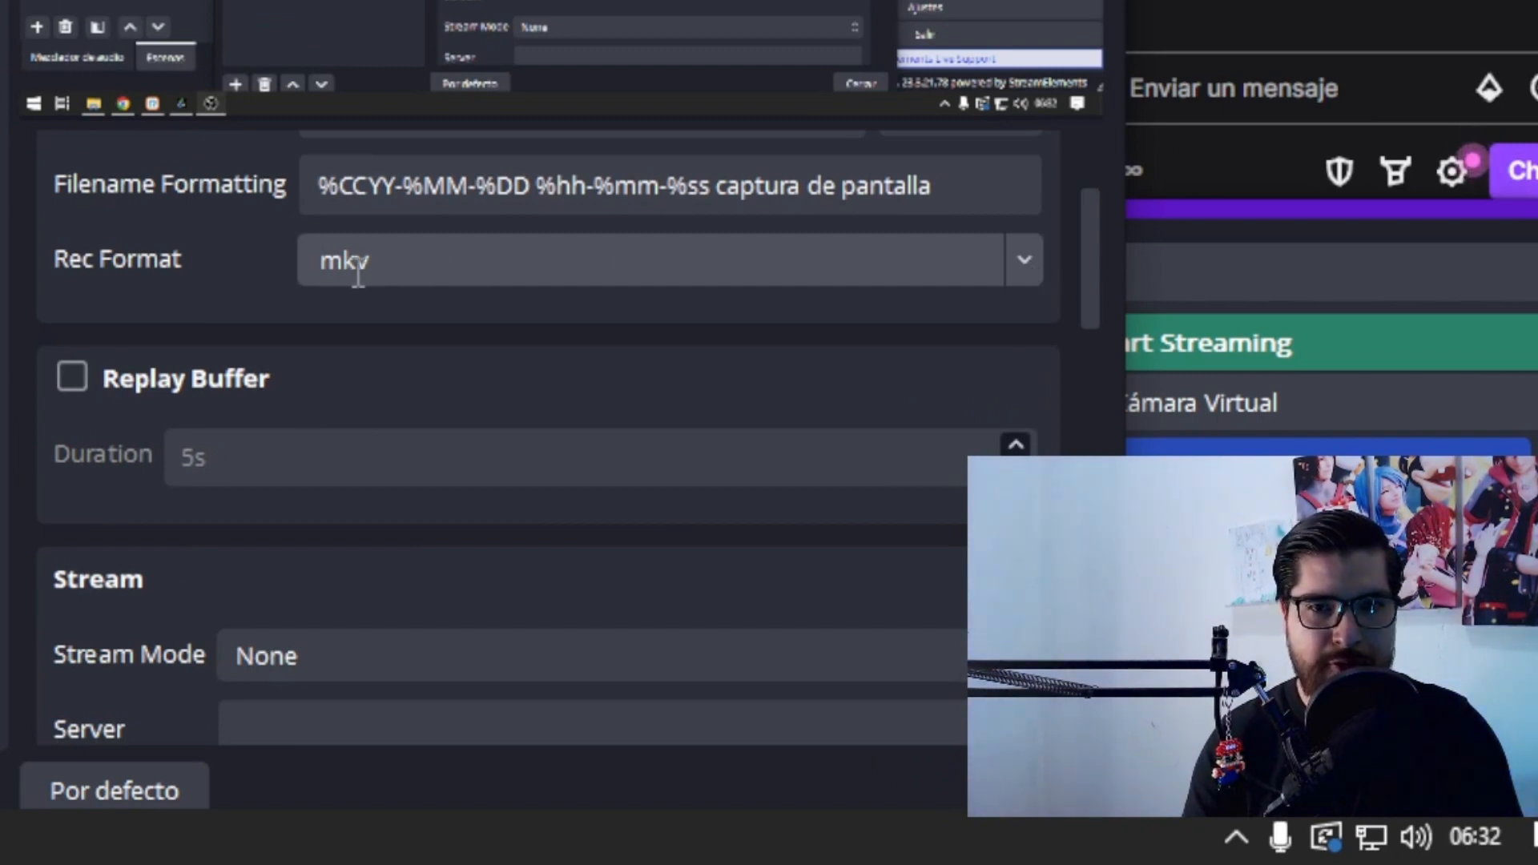
scroll(584, 352, "down", 3)
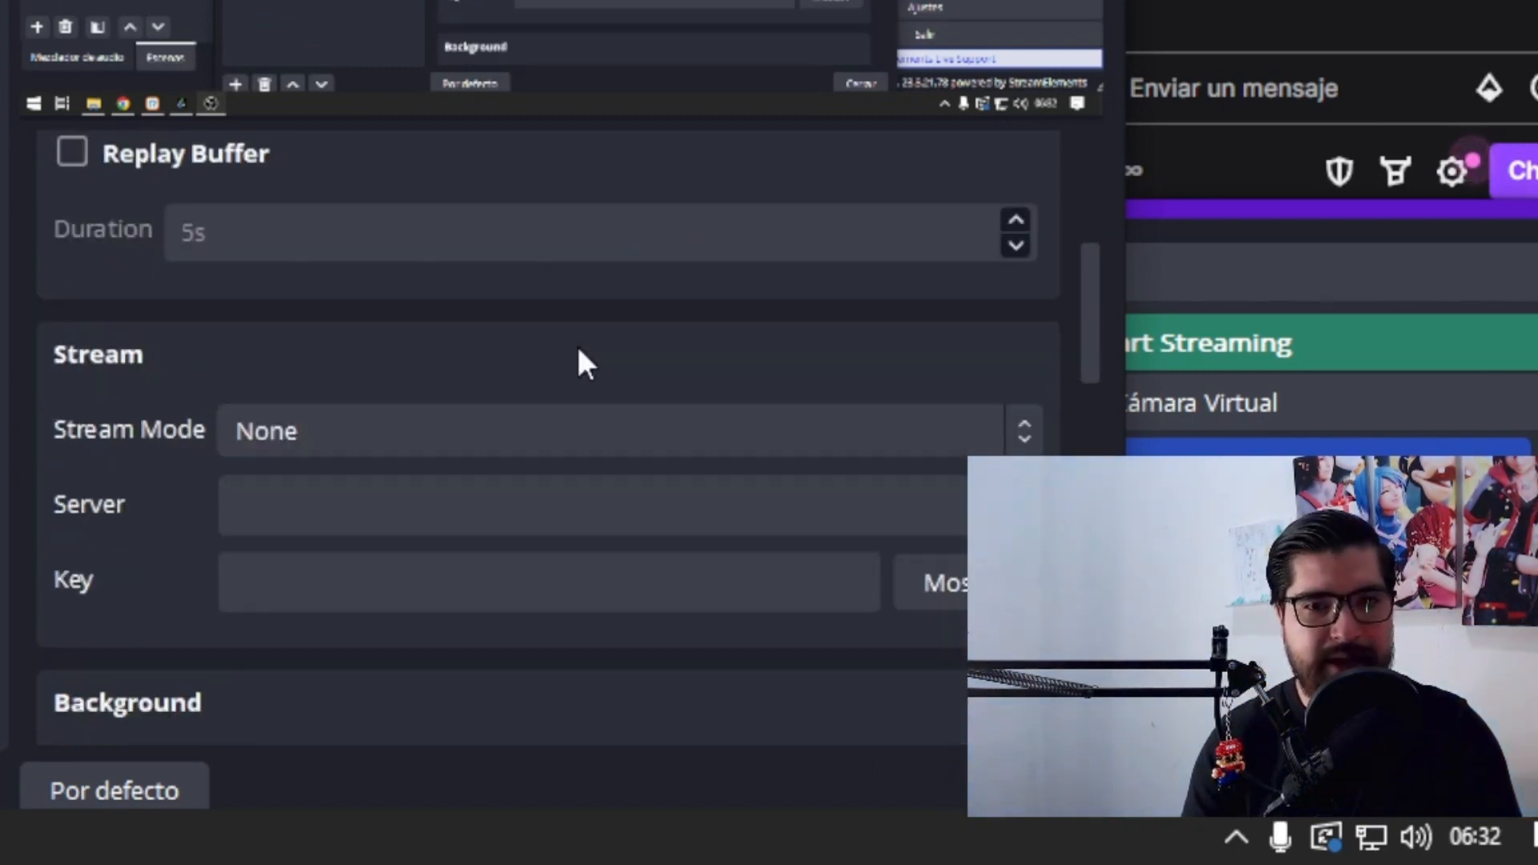
scroll(564, 352, "up", 2)
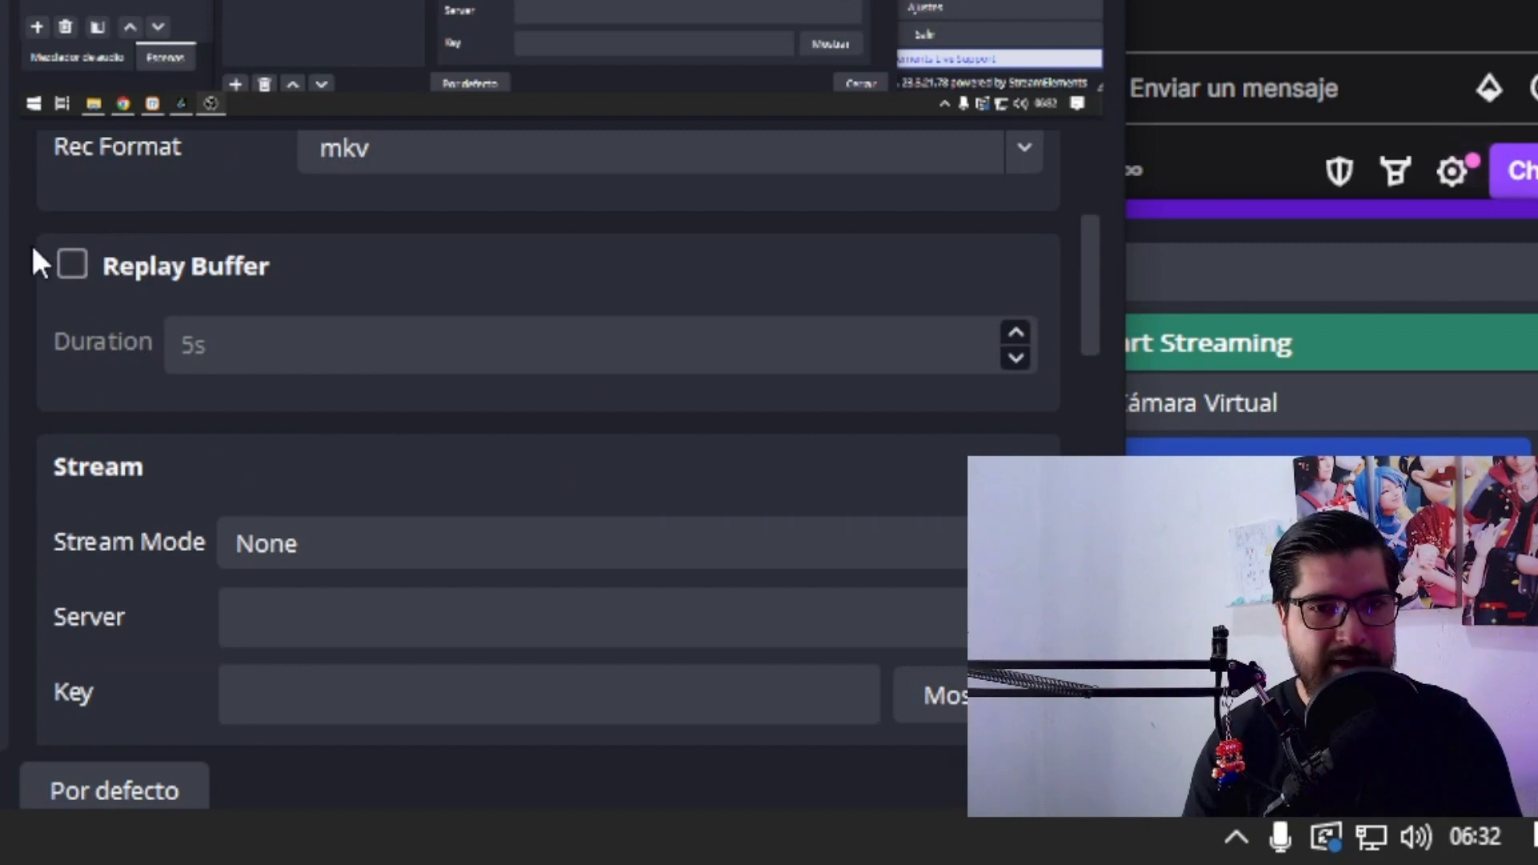
scroll(213, 370, "down", 3)
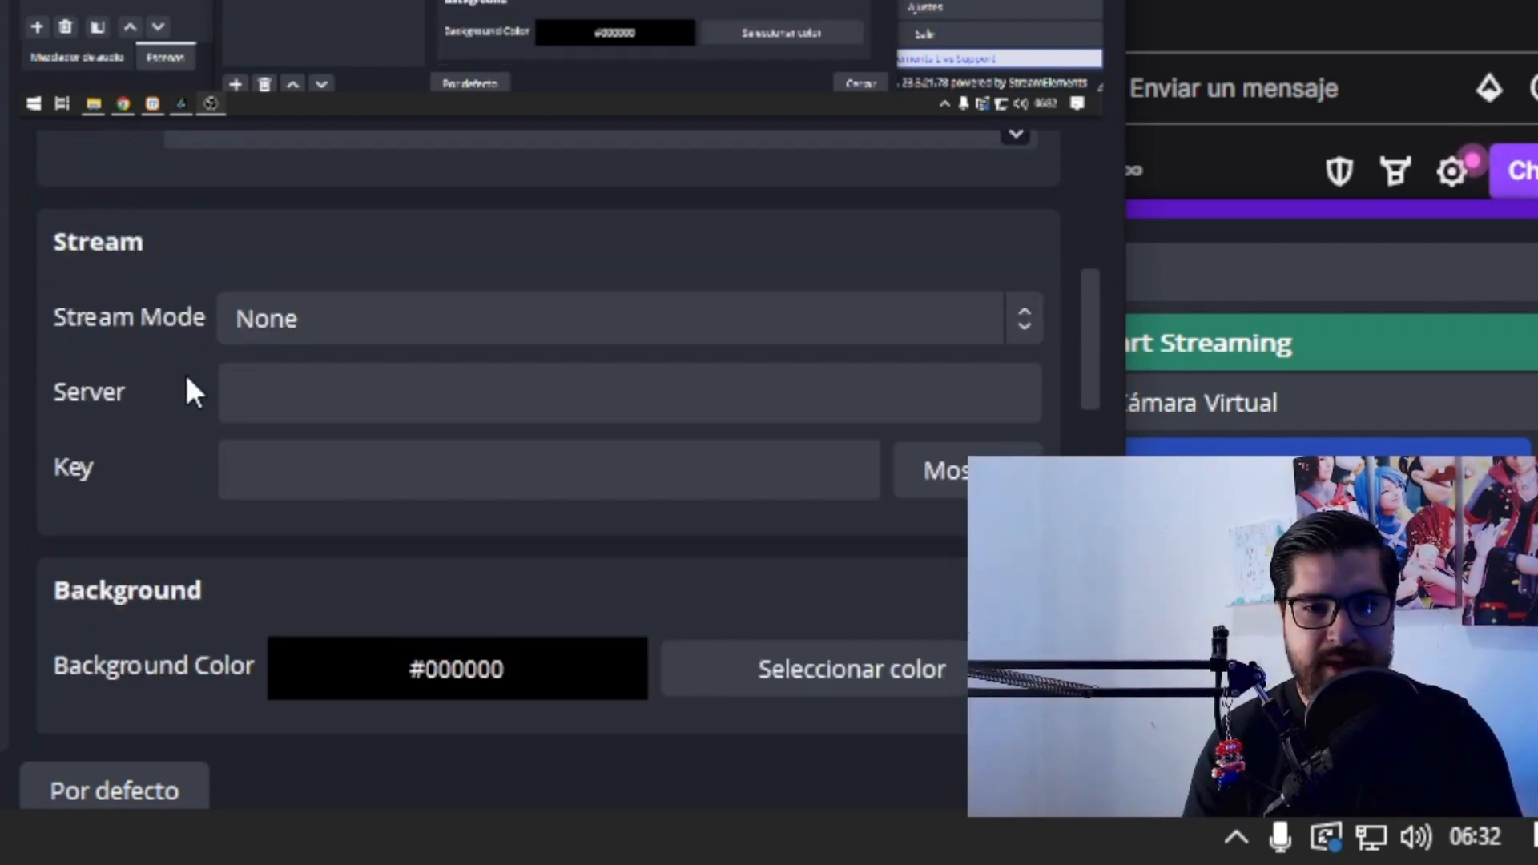
left_click(1025, 322)
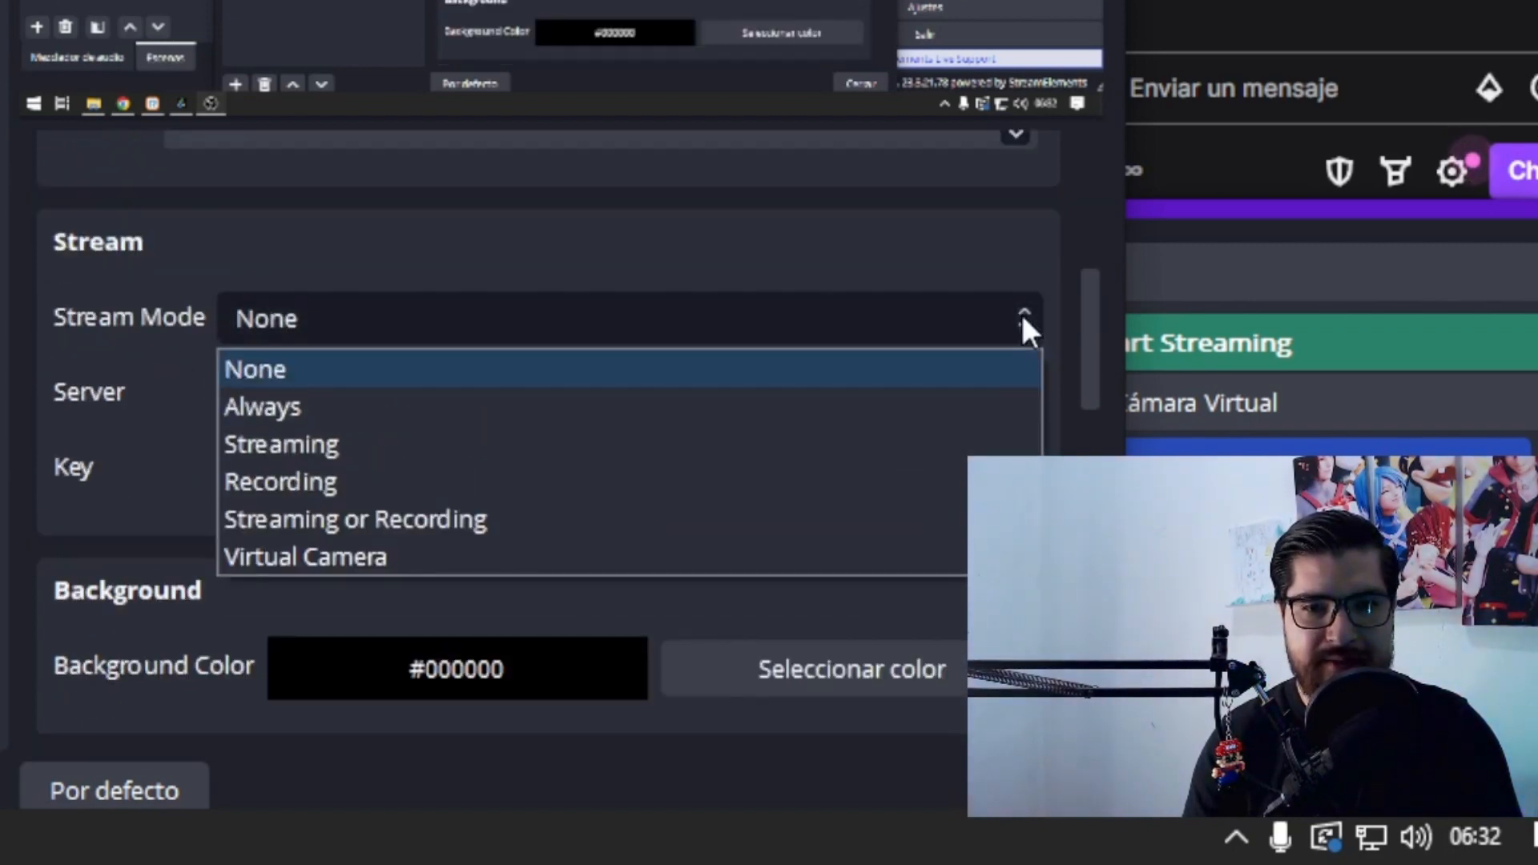
left_click(151, 293)
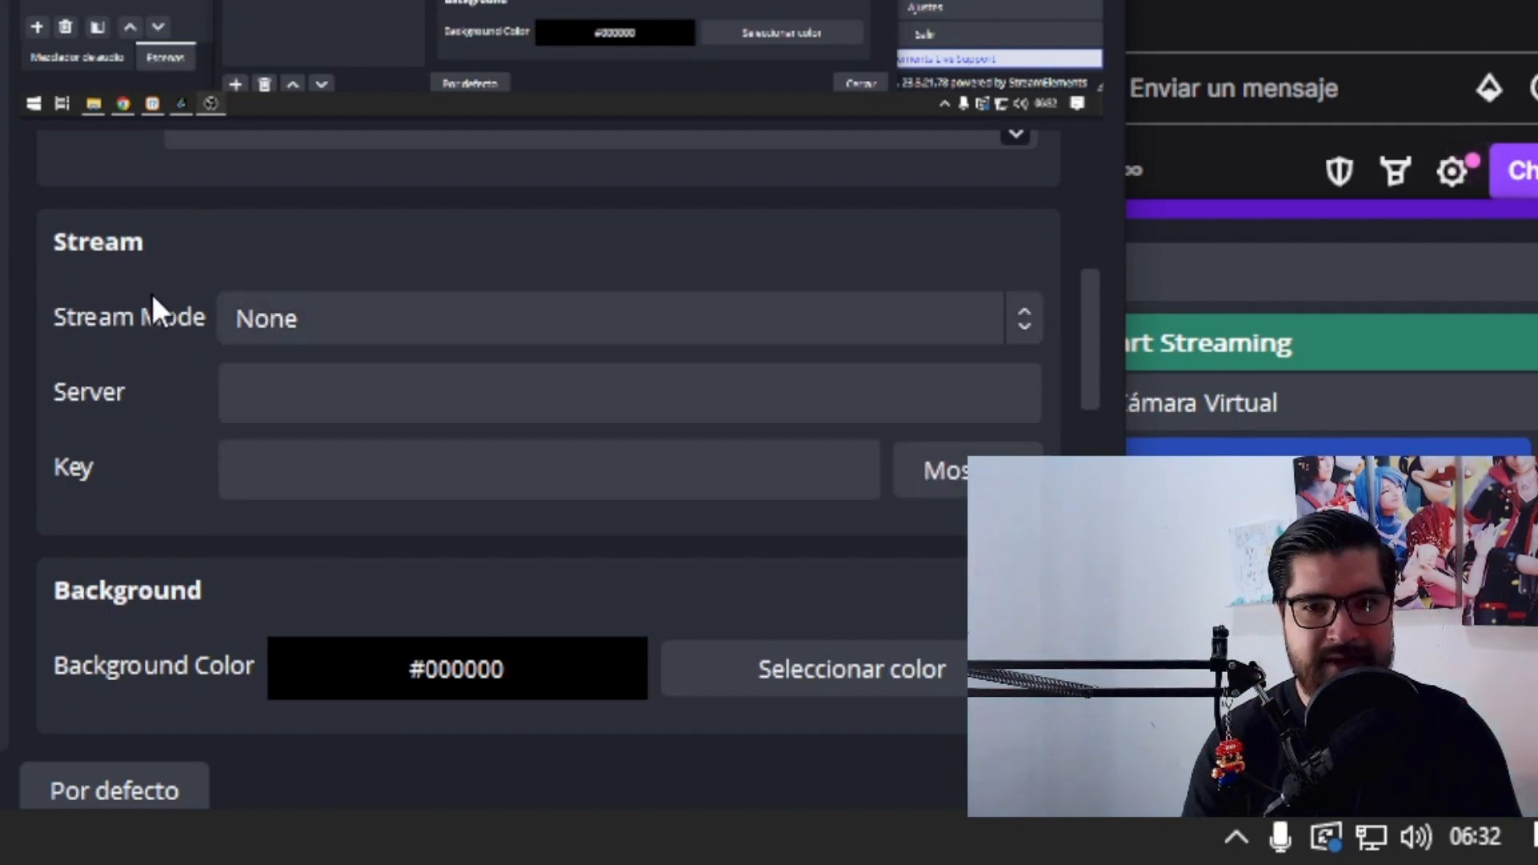
- Review the Audio Track and Source options of the filter's Different Audio setting, leaving Different Audio disabled
scroll(150, 291, "up", 5)
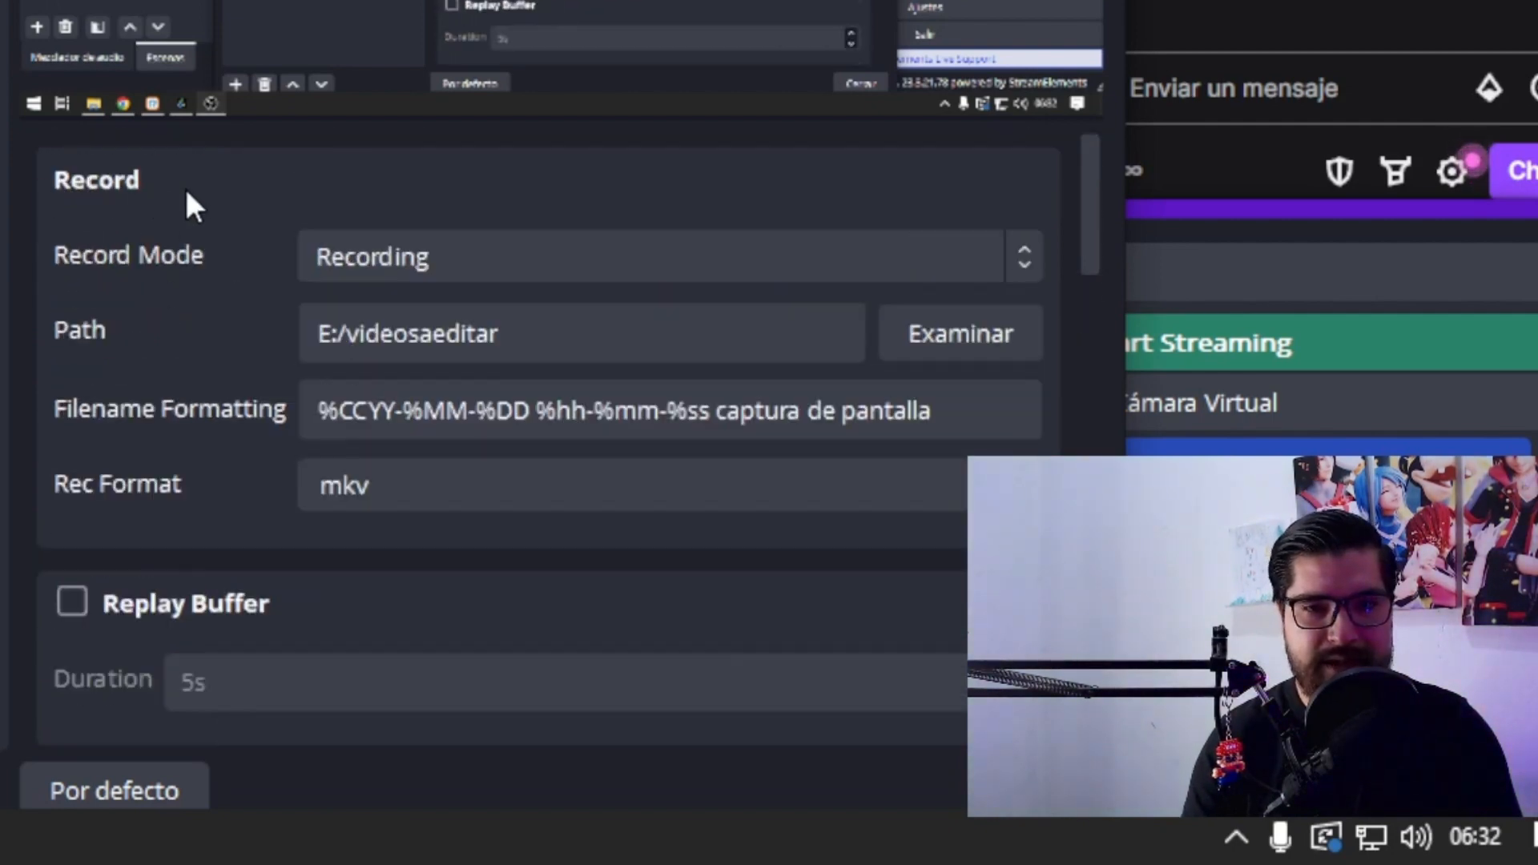
scroll(210, 304, "down", 3)
scroll(142, 252, "down", 1)
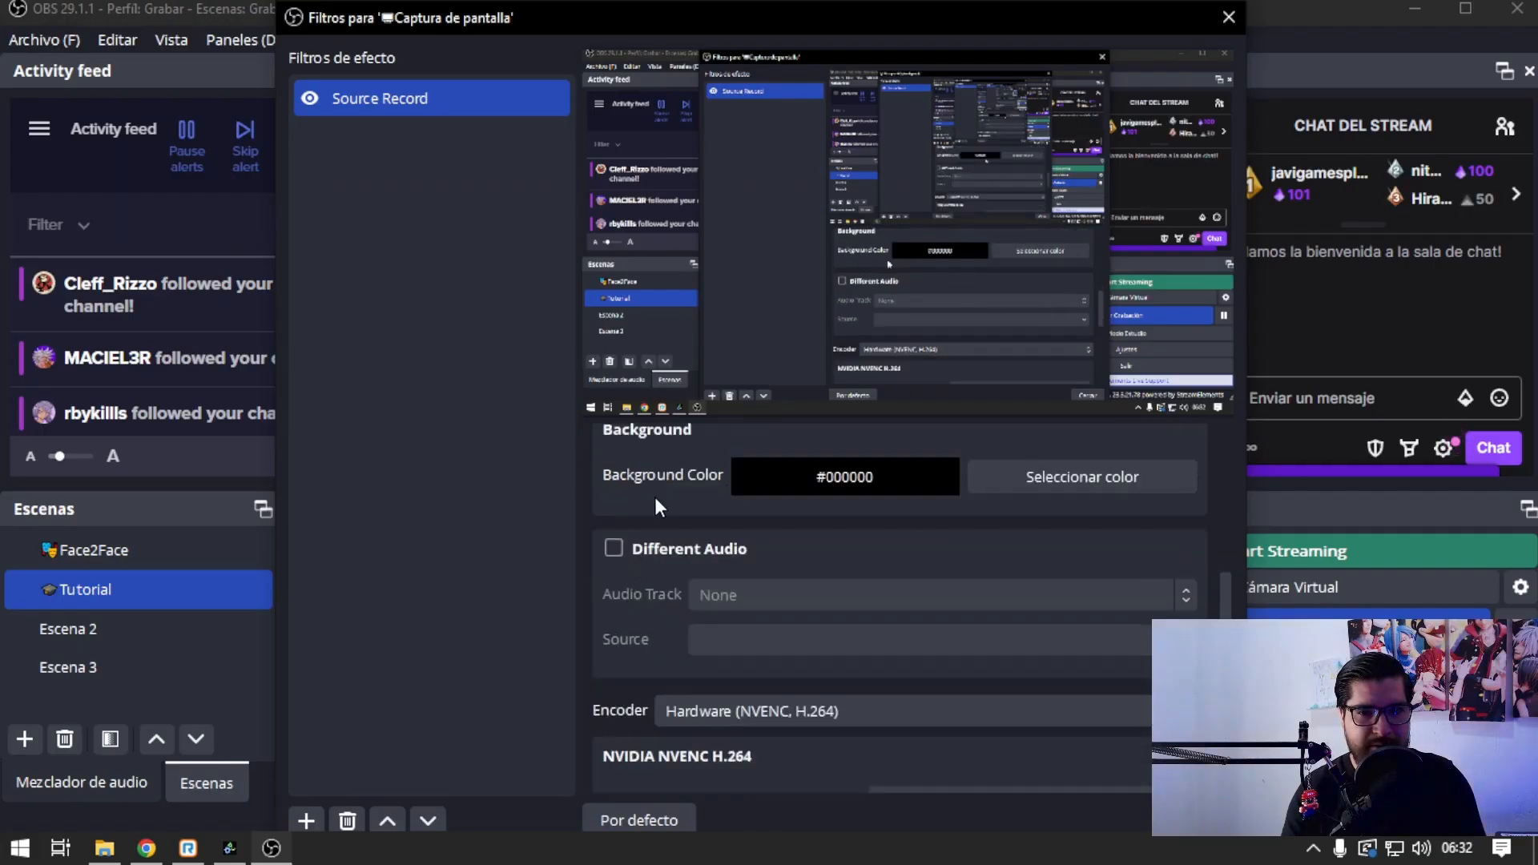
scroll(655, 506, "down", 1)
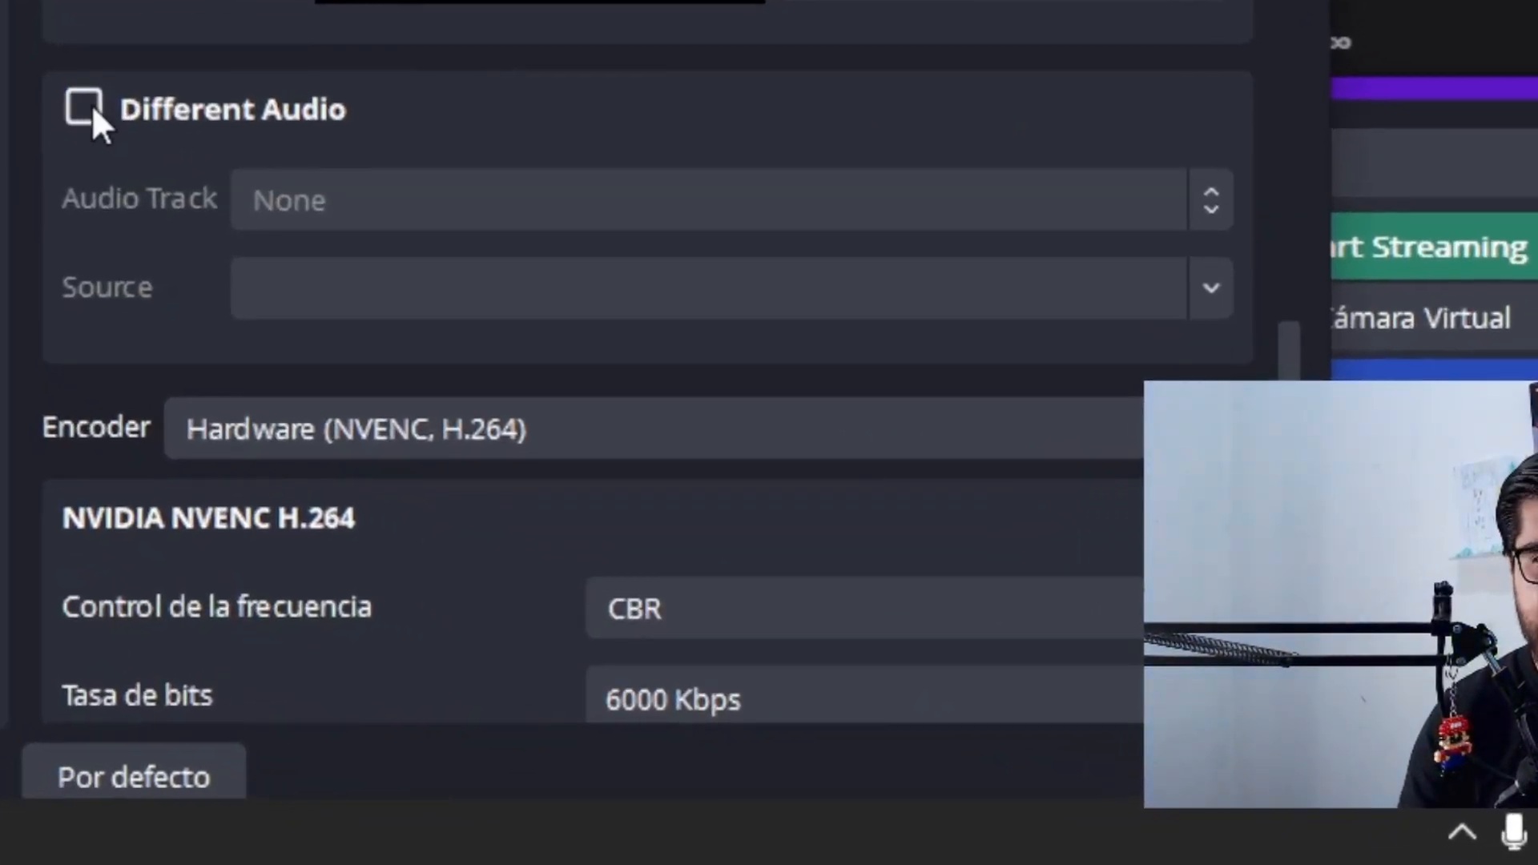
left_click(89, 109)
left_click(383, 175)
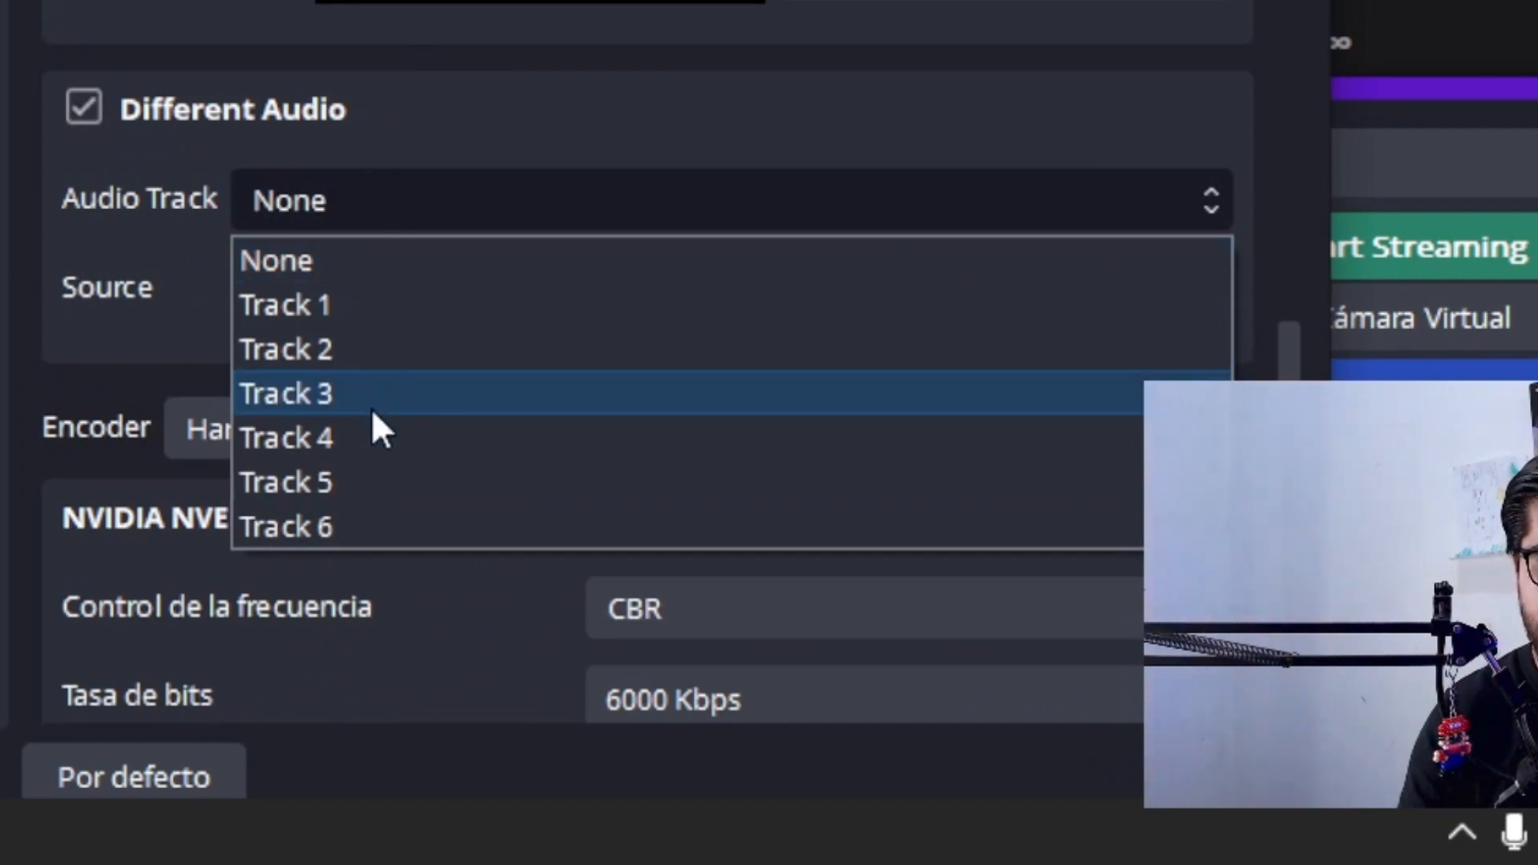
left_click(405, 197)
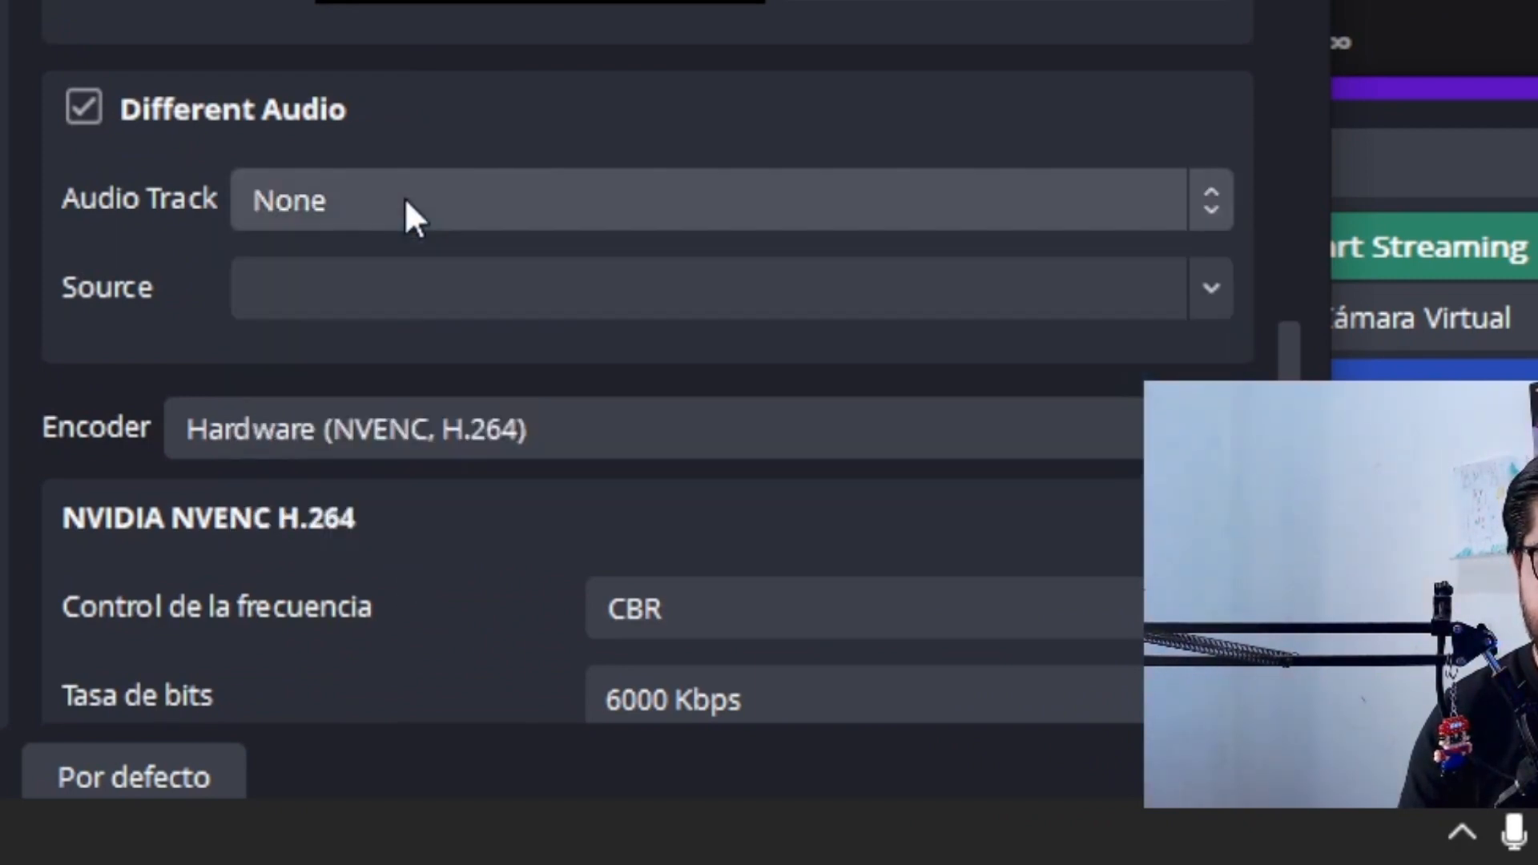
left_click(384, 275)
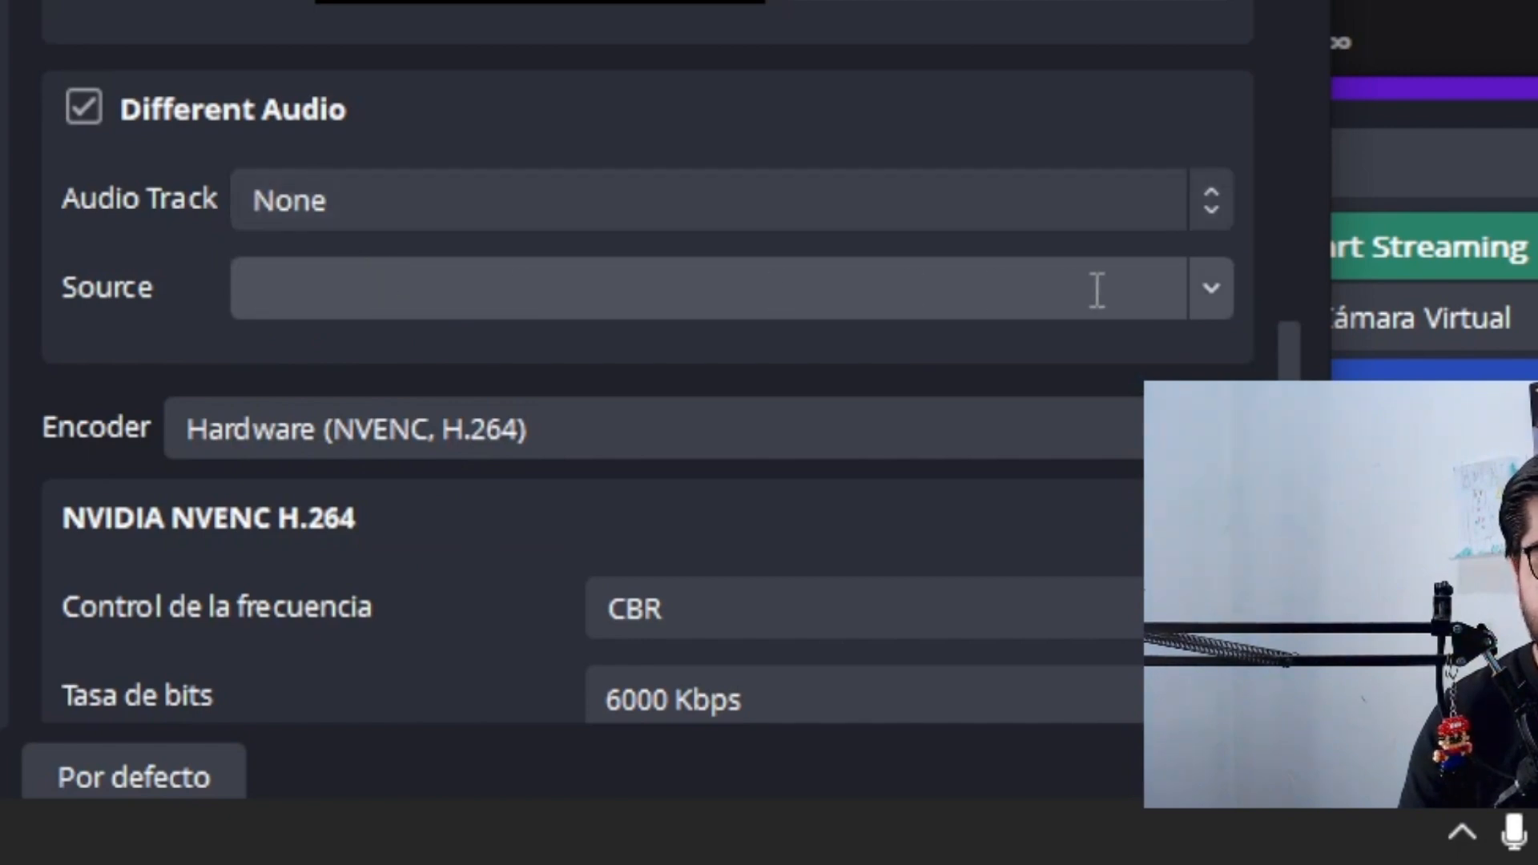
left_click(1211, 290)
left_click(1211, 290)
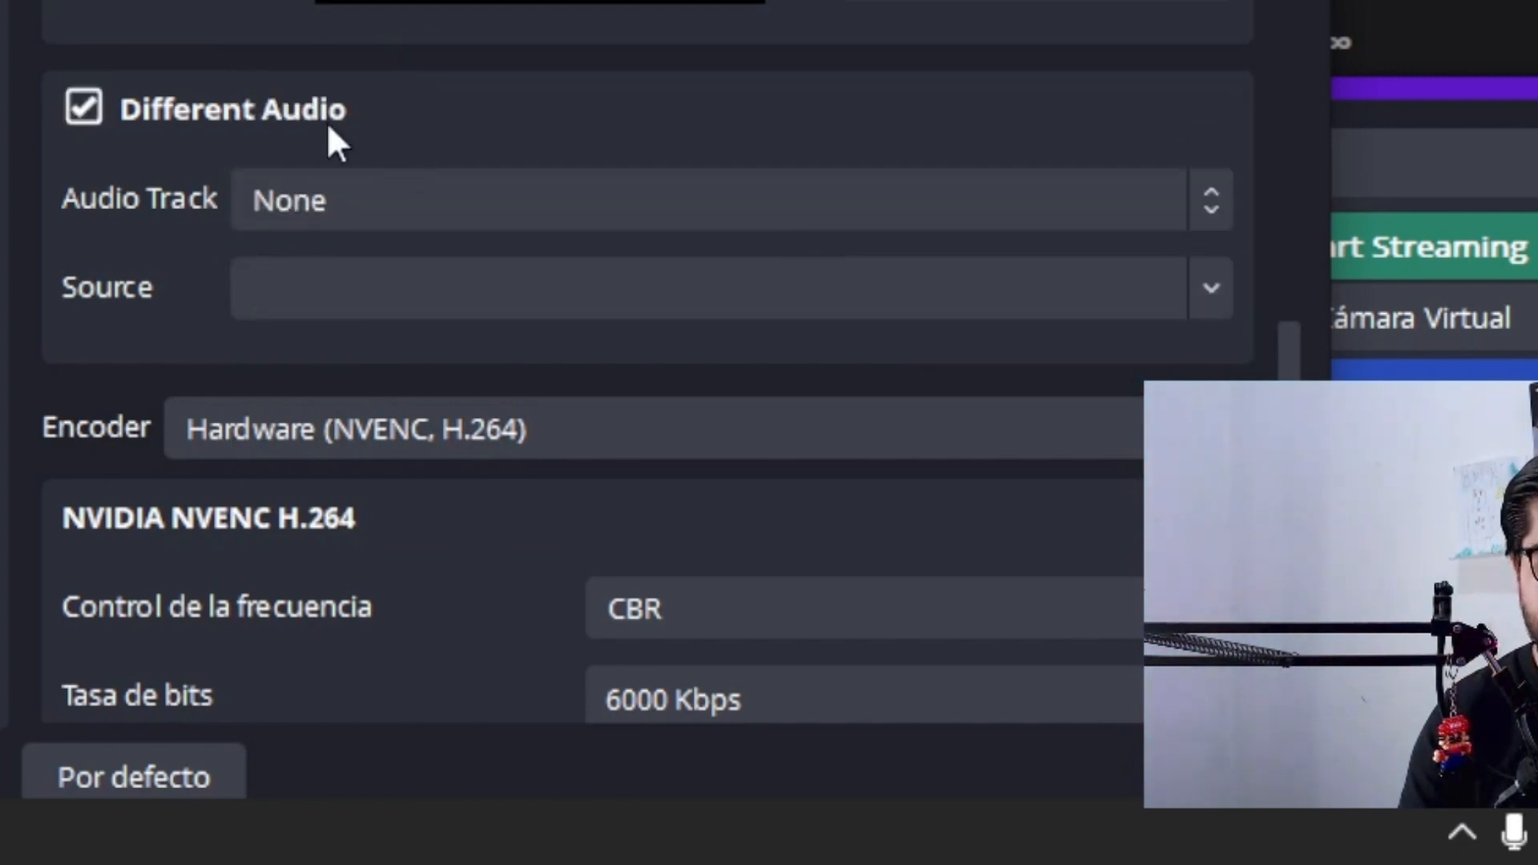
left_click(1214, 292)
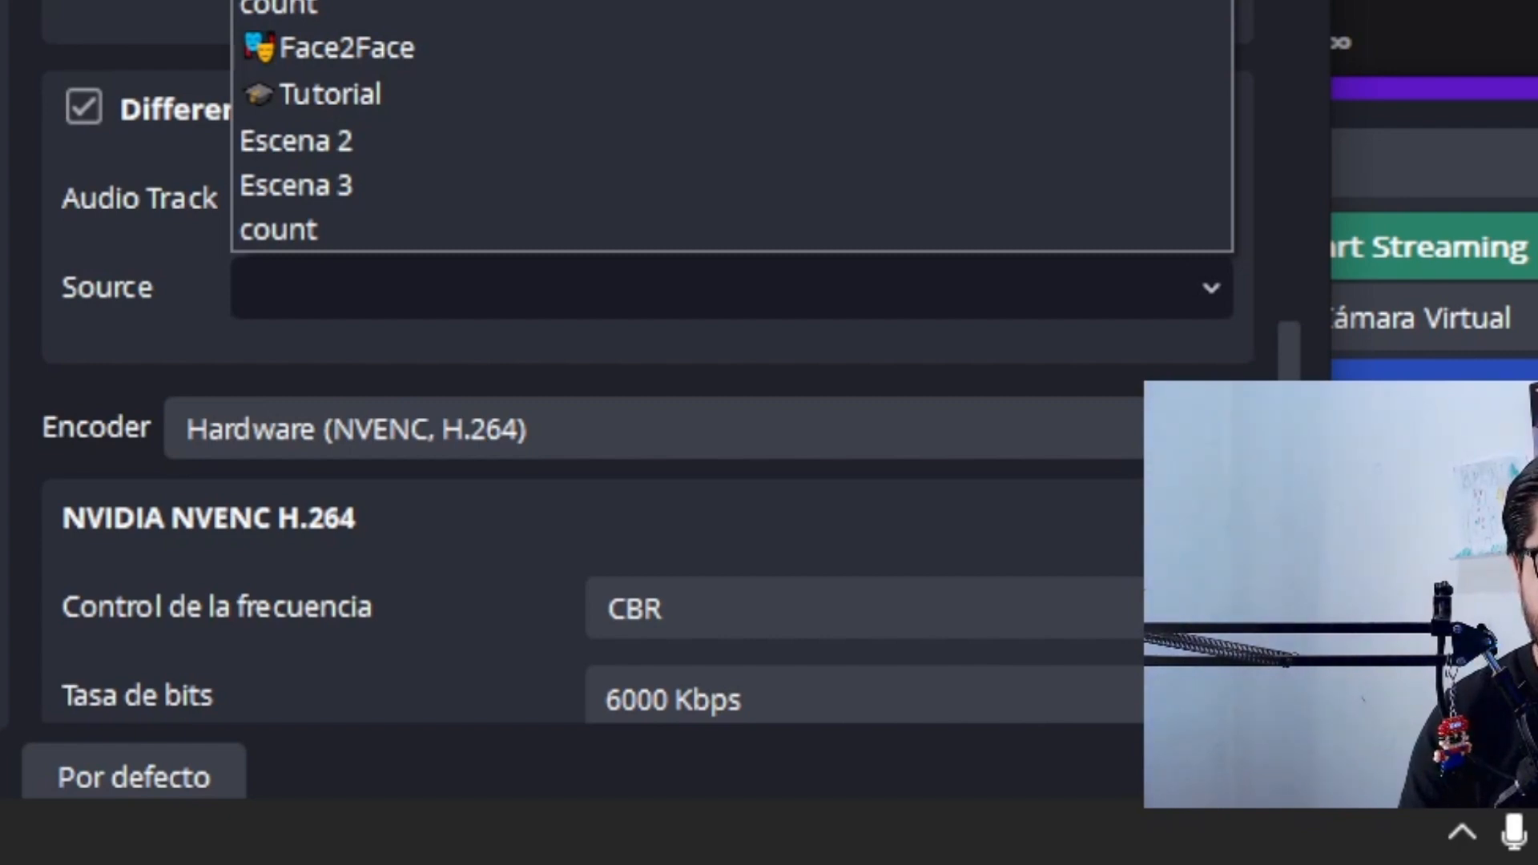
left_click(125, 243)
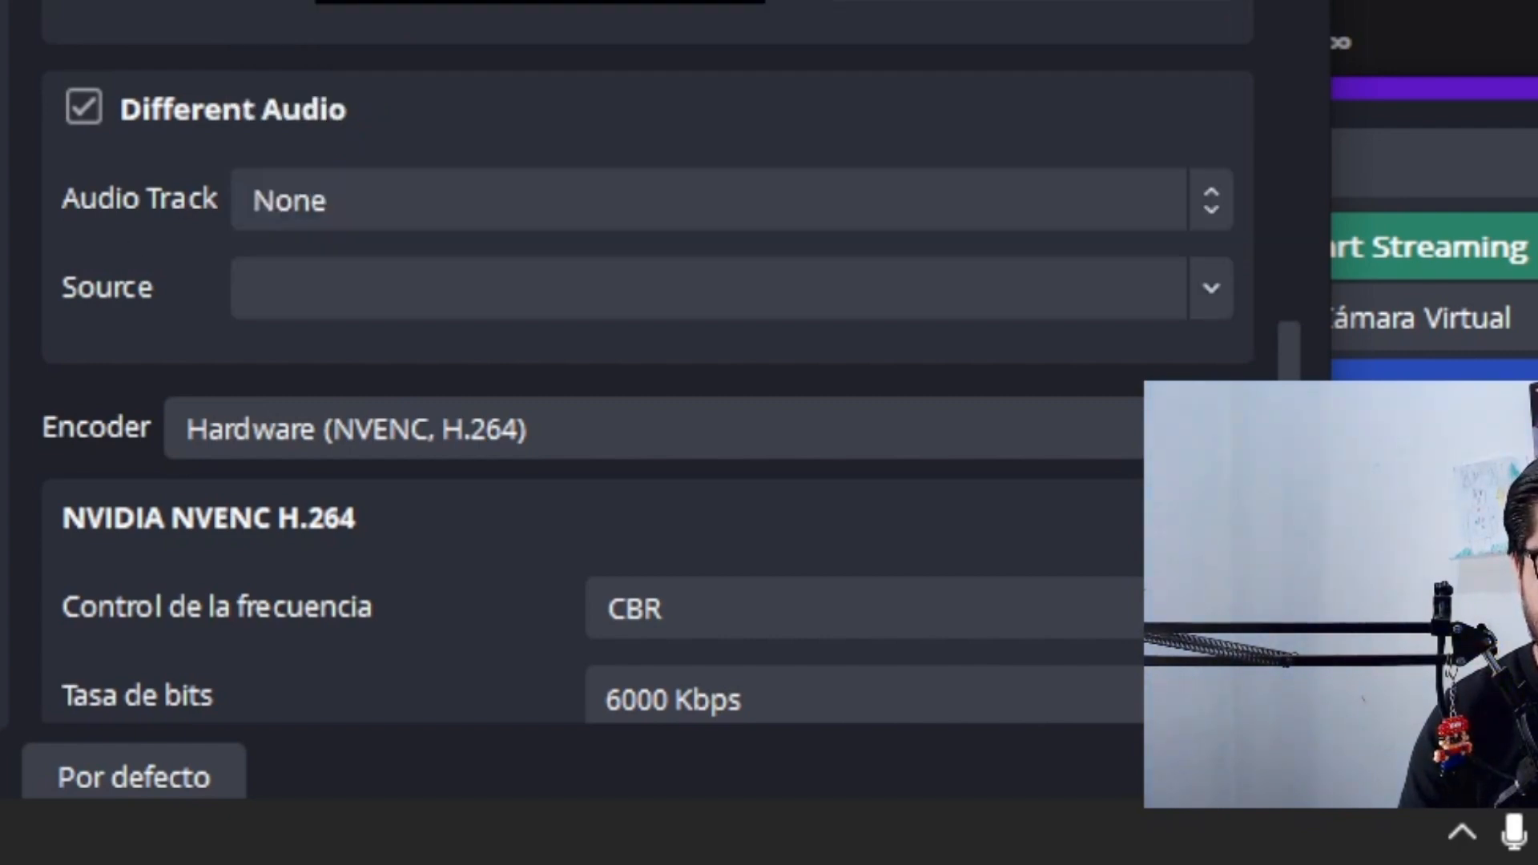
left_click(90, 104)
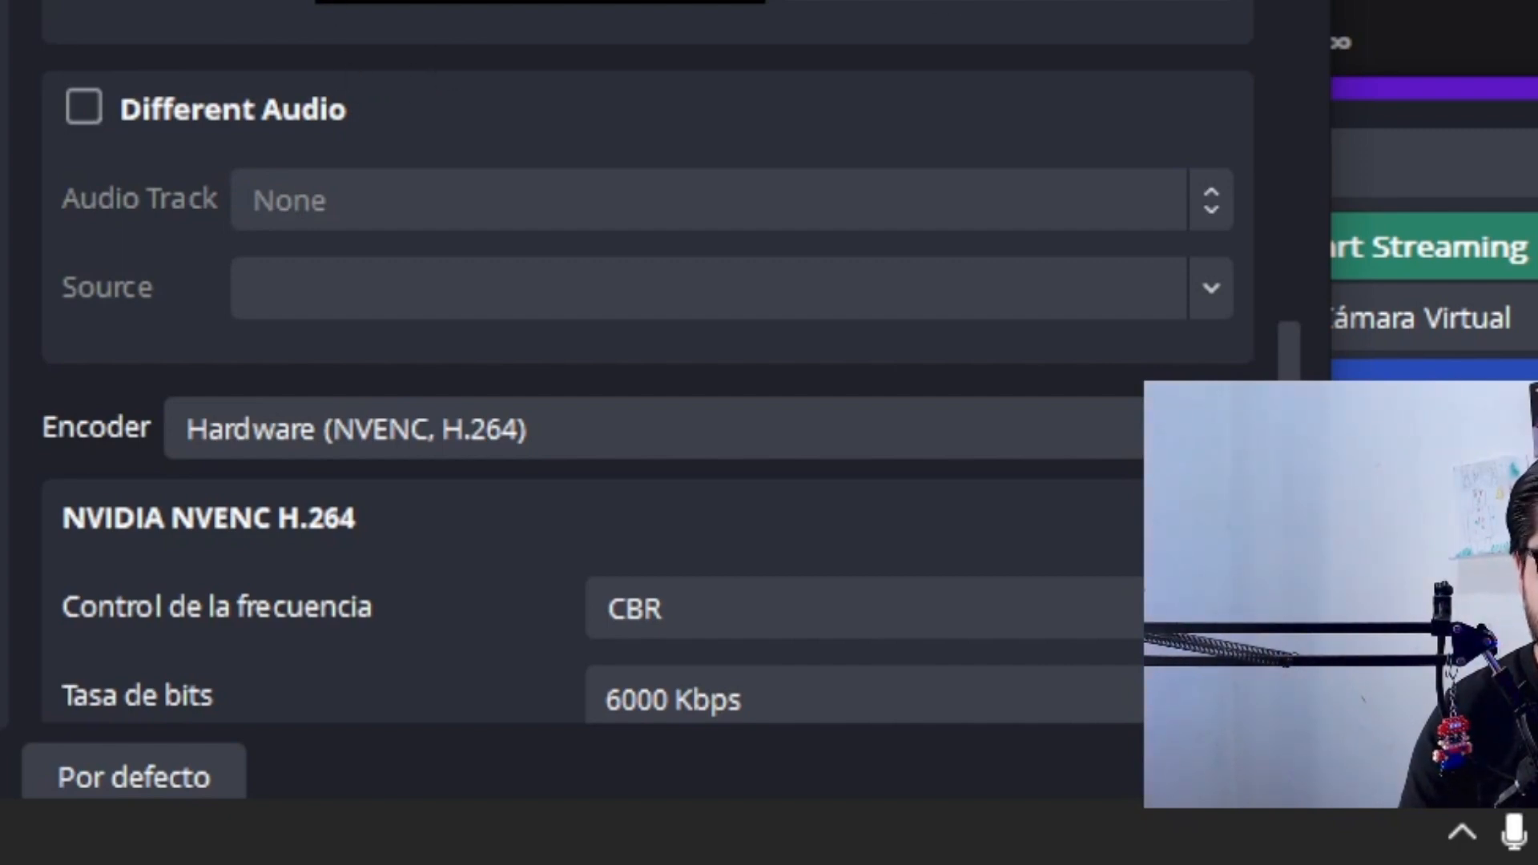
- Review the filter's Encoder choices and the Control de la frecuencia options, keeping CBR
scroll(232, 220, "down", 3)
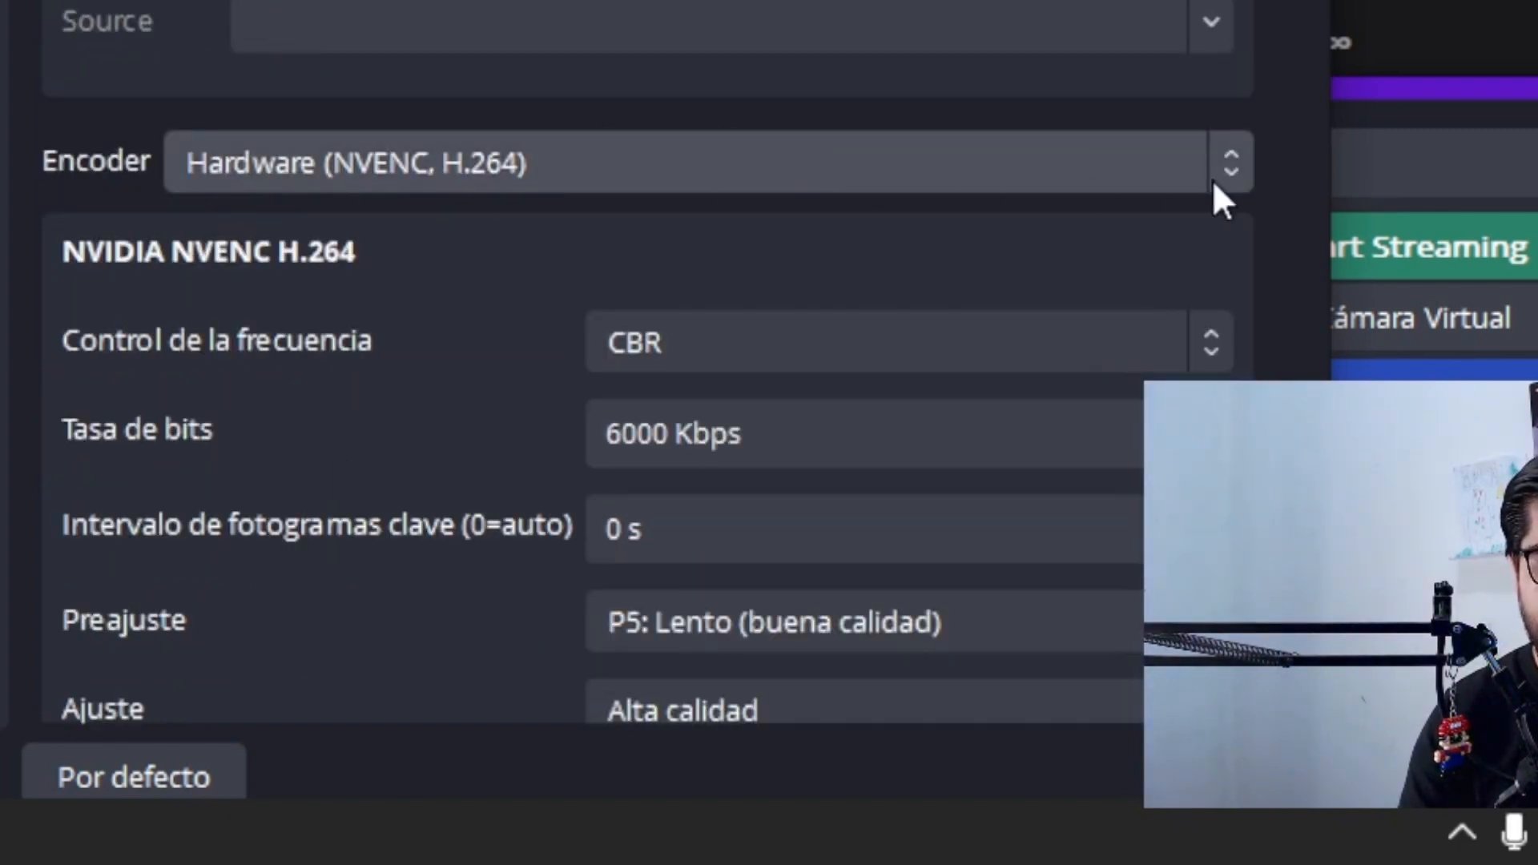
left_click(1230, 171)
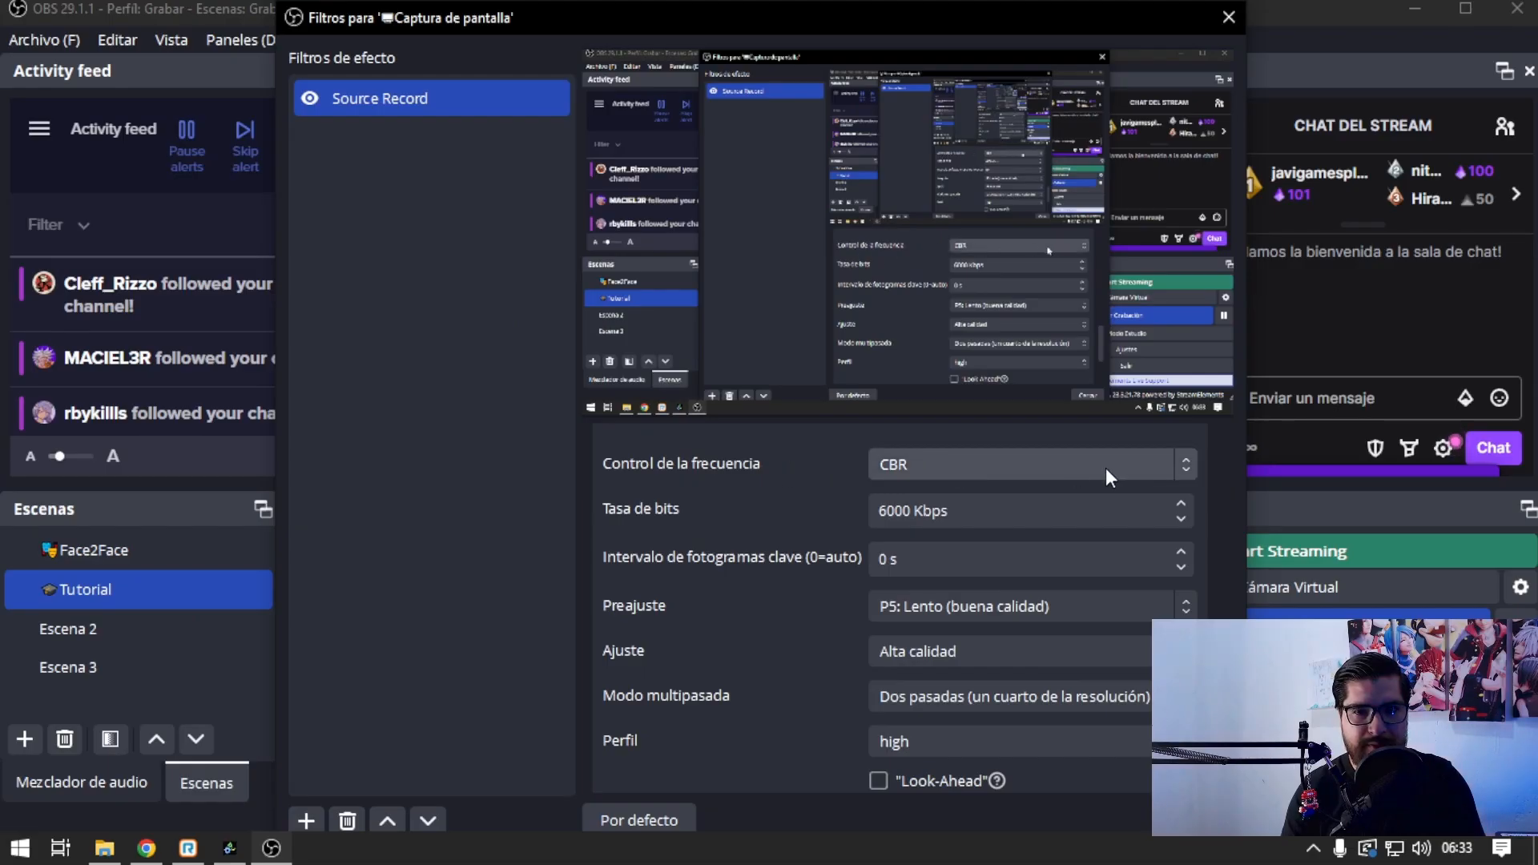
left_click(1107, 469)
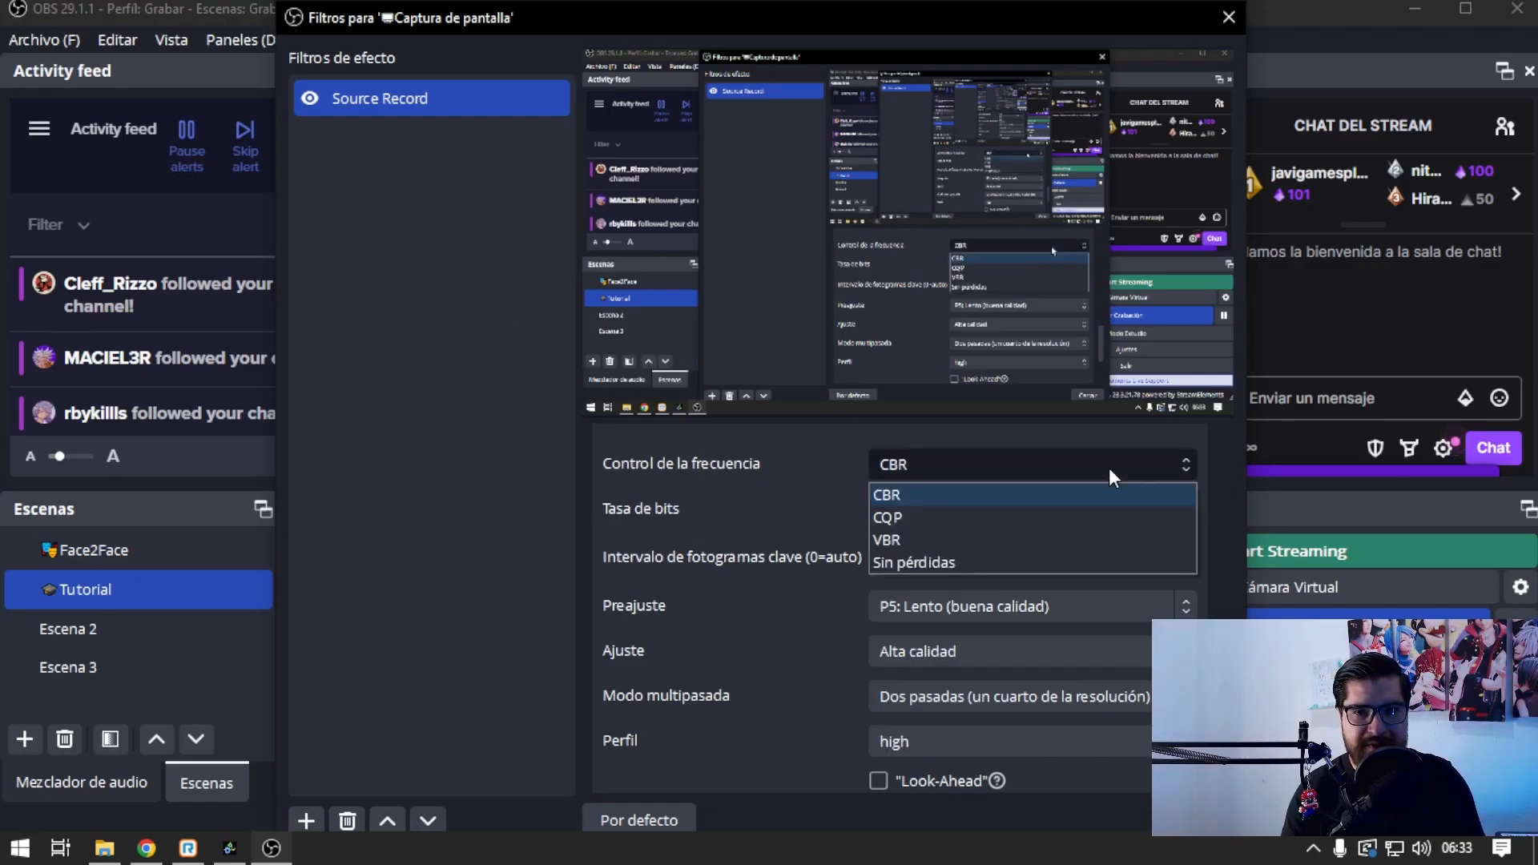
left_click(1108, 468)
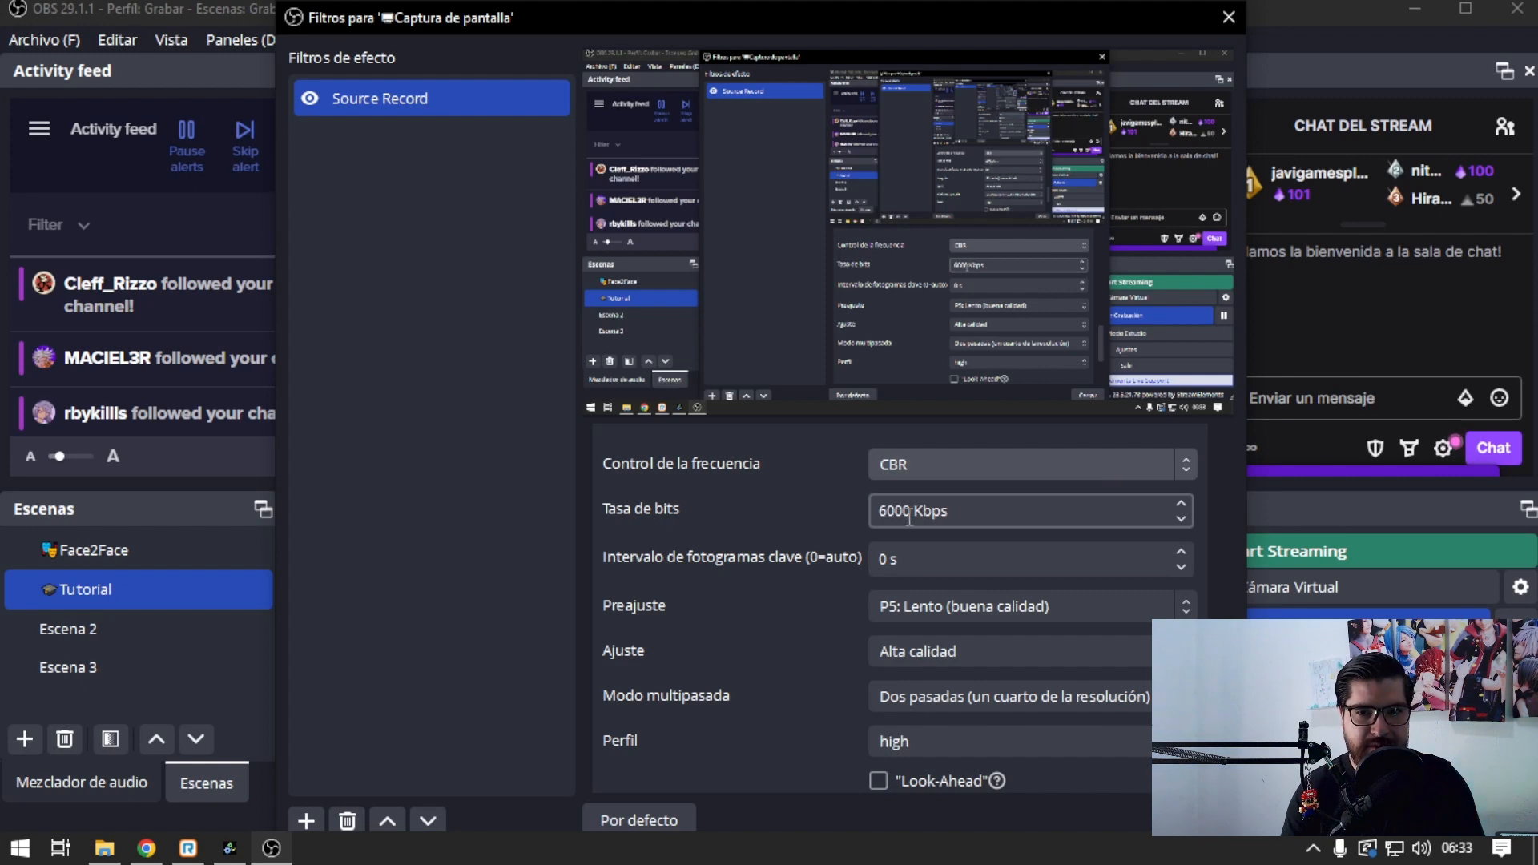
- Set the NVENC encoder's bitrate (Tasa de bits) to 24000 Kbps
double_click(909, 512)
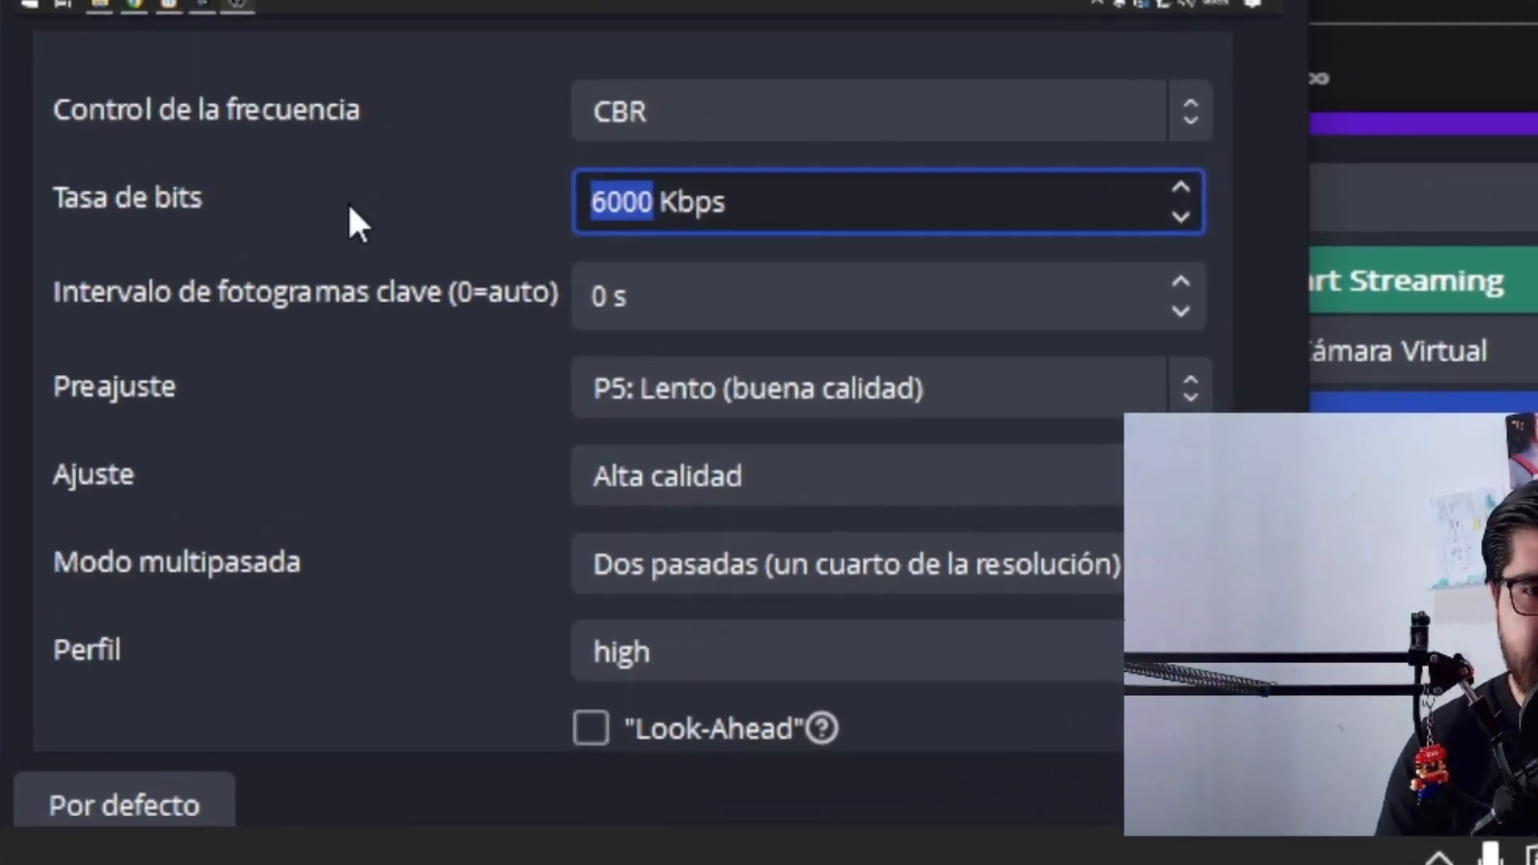
type("24")
scroll(353, 195, "up", 2)
type("00")
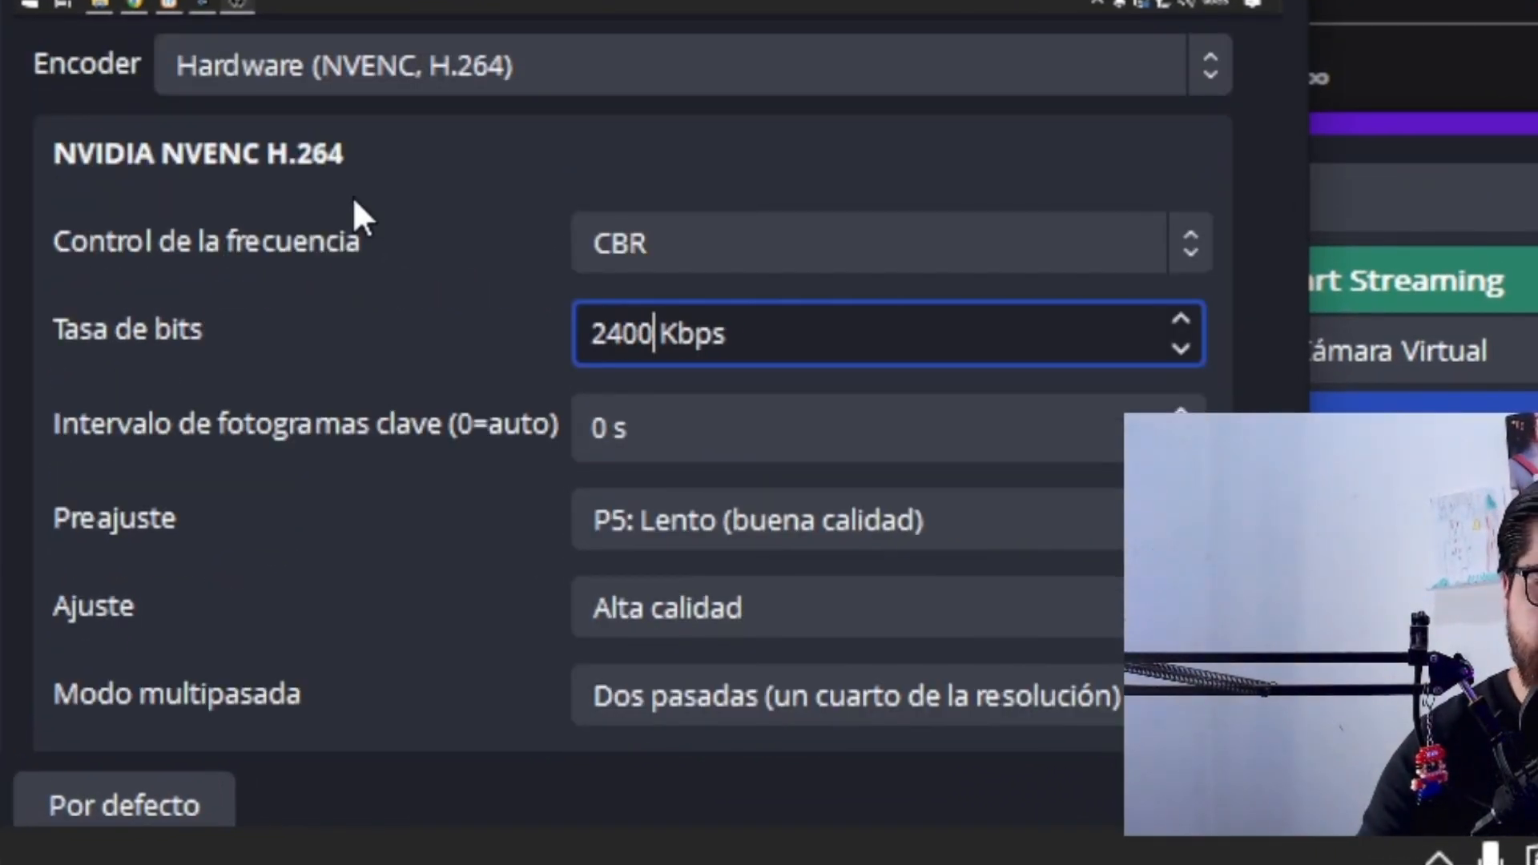
type("0")
left_click(352, 228)
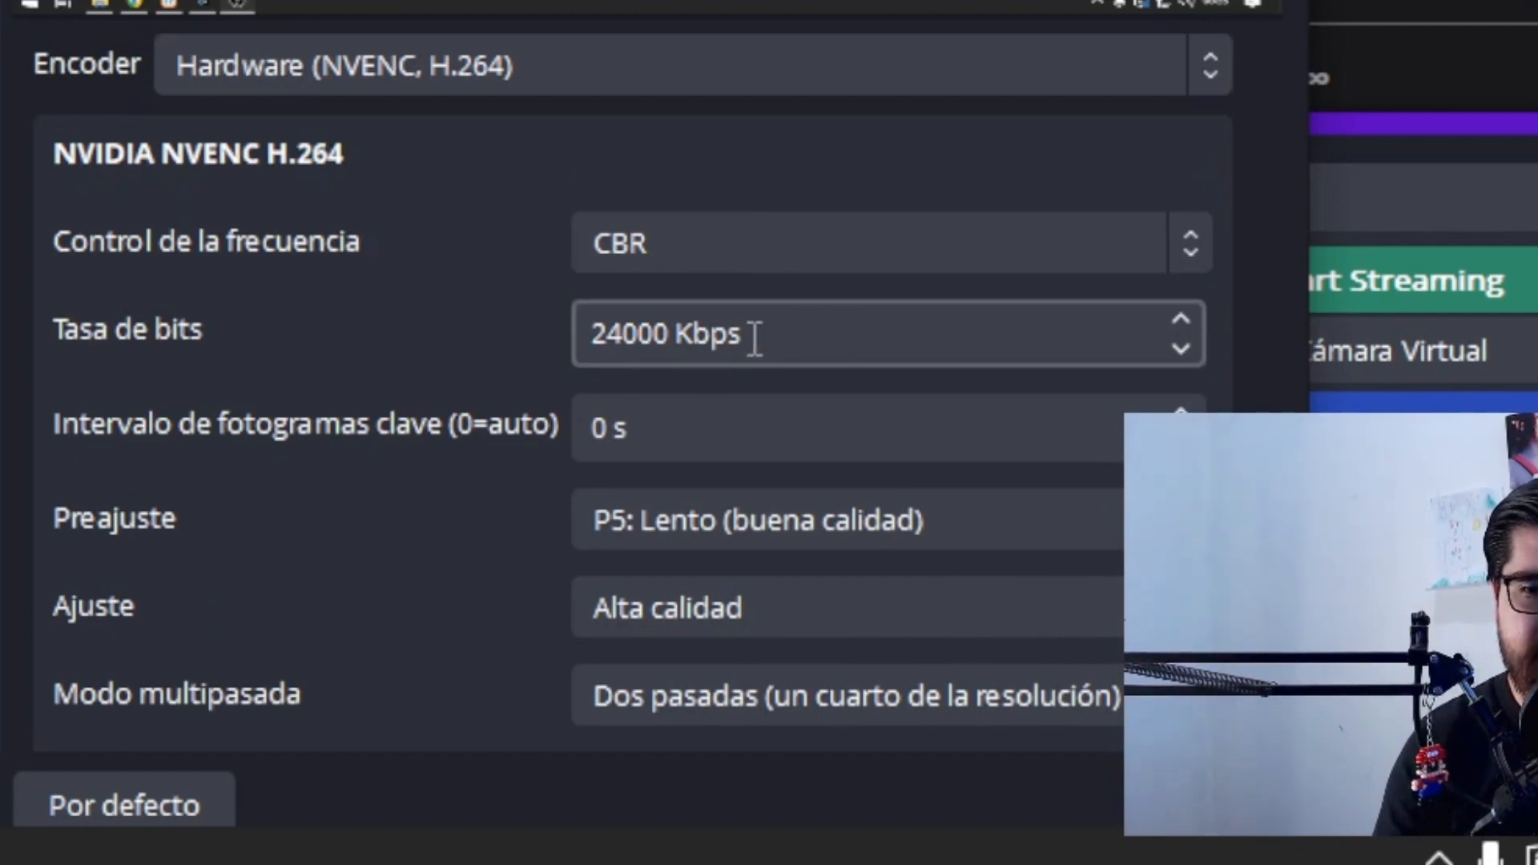
- Examine the encoder's Preajuste, Ajuste and Modo multipasada options without changing them, and return to the Record settings
scroll(680, 377, "down", 2)
scroll(435, 340, "down", 2)
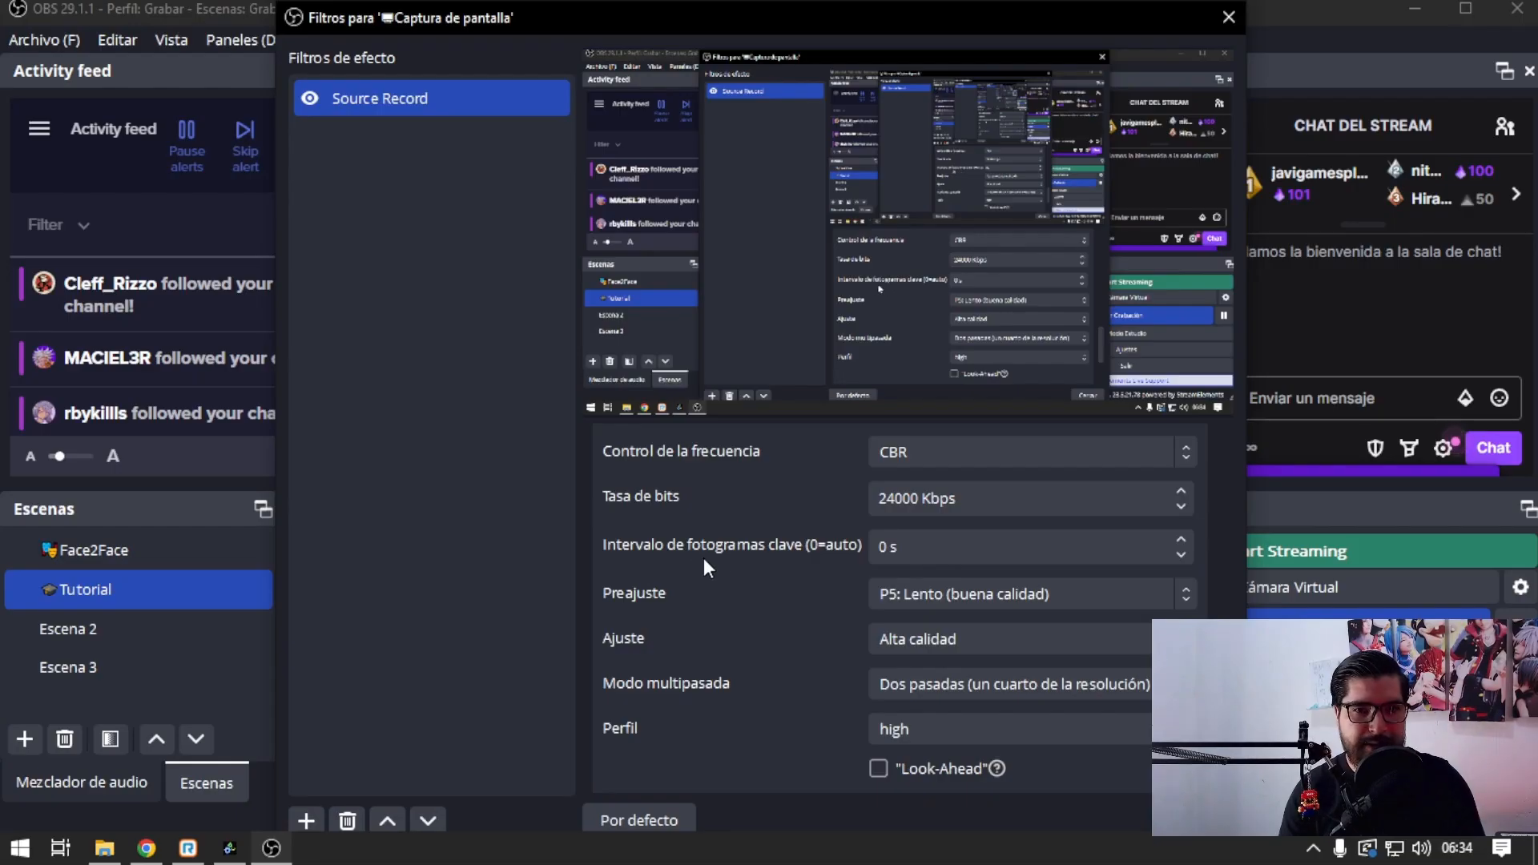
left_click(612, 172)
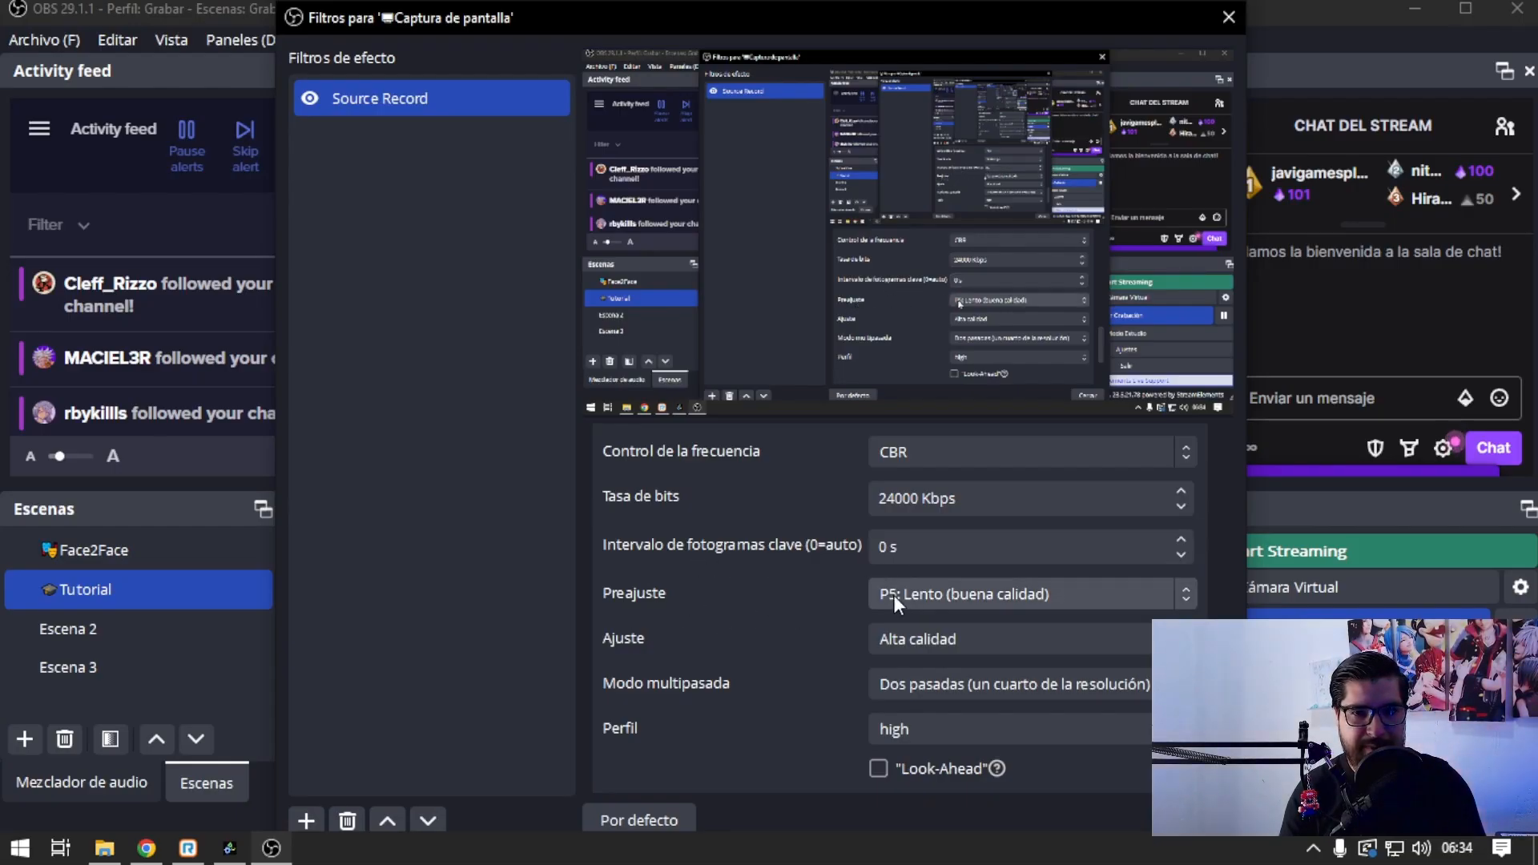
left_click(926, 596)
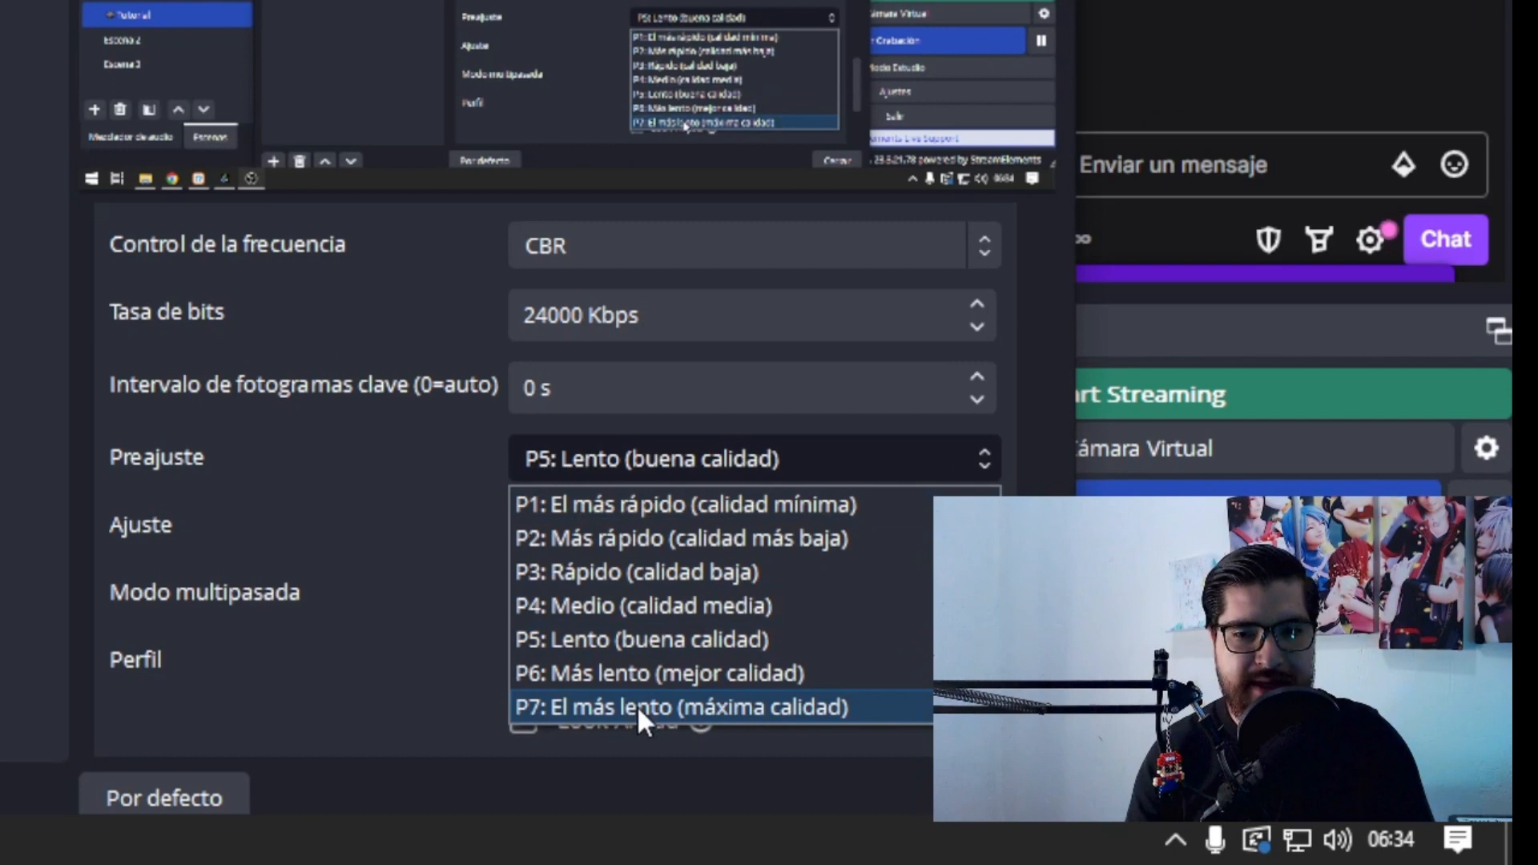
left_click(426, 560)
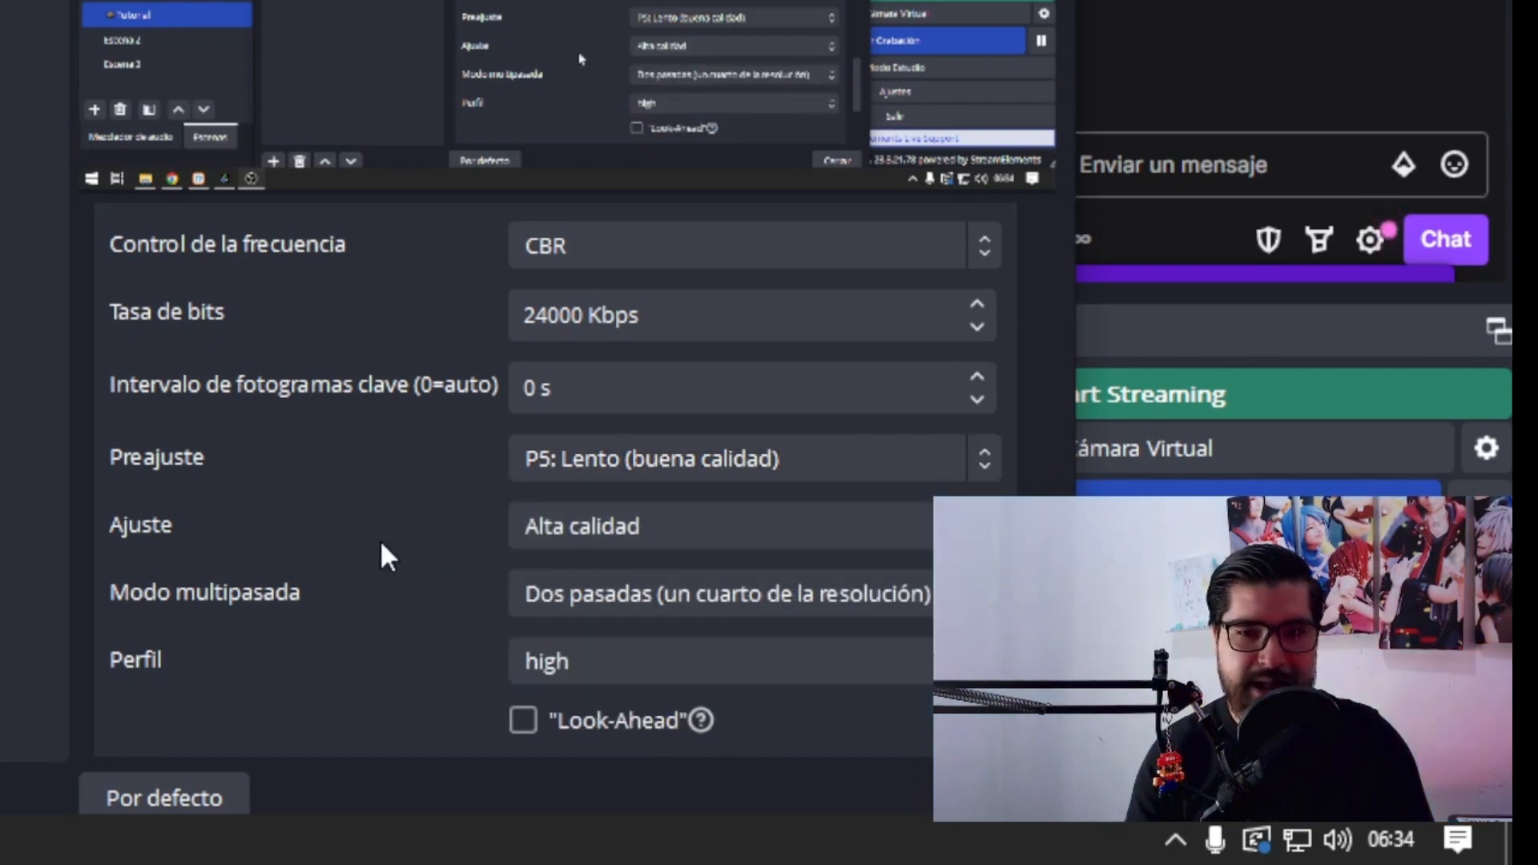
scroll(377, 539, "down", 3)
left_click(593, 337)
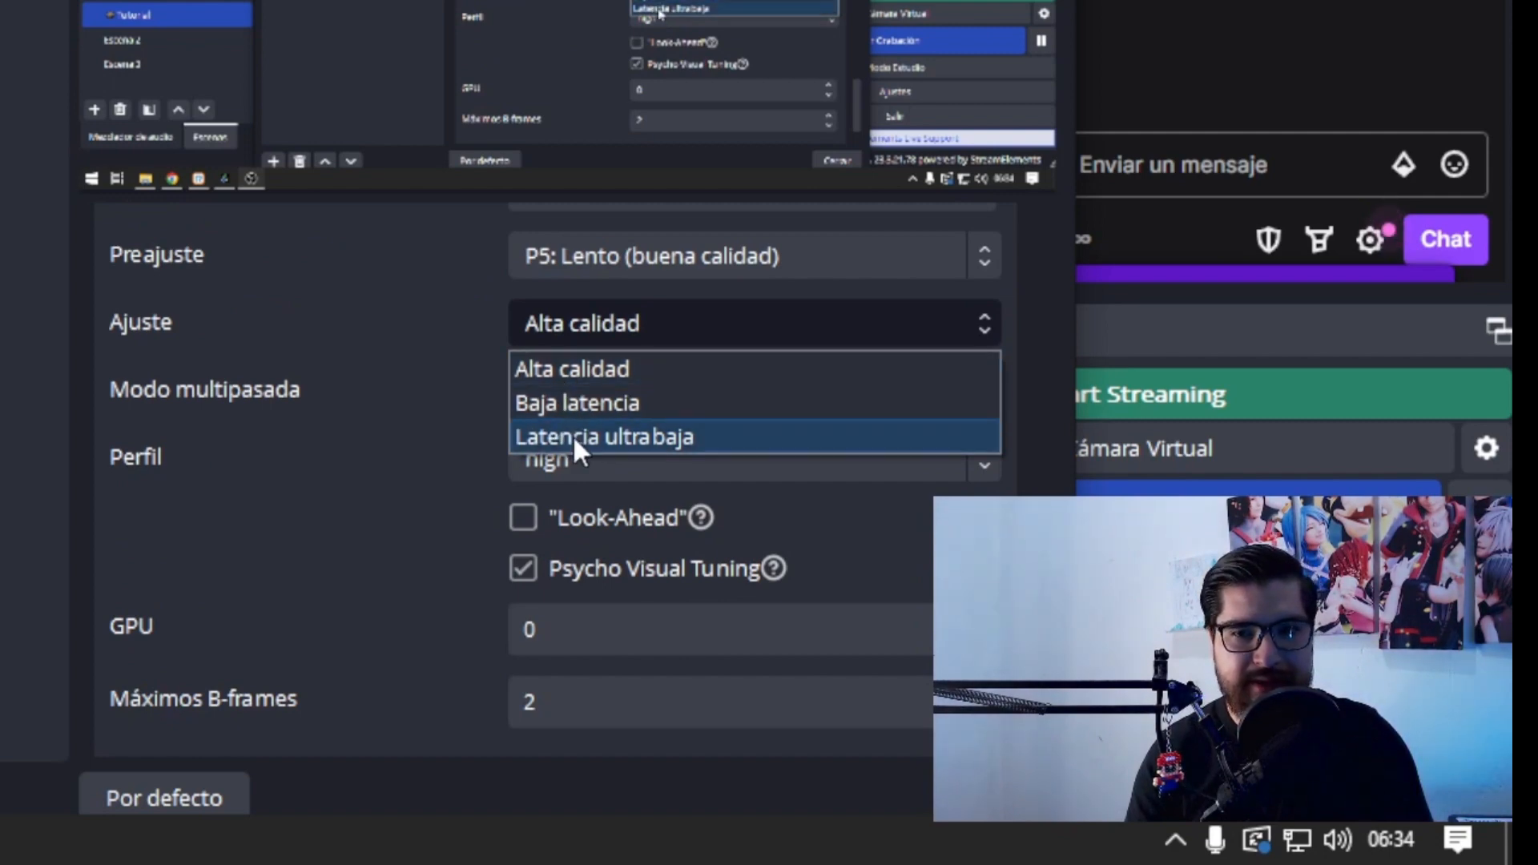
left_click(380, 405)
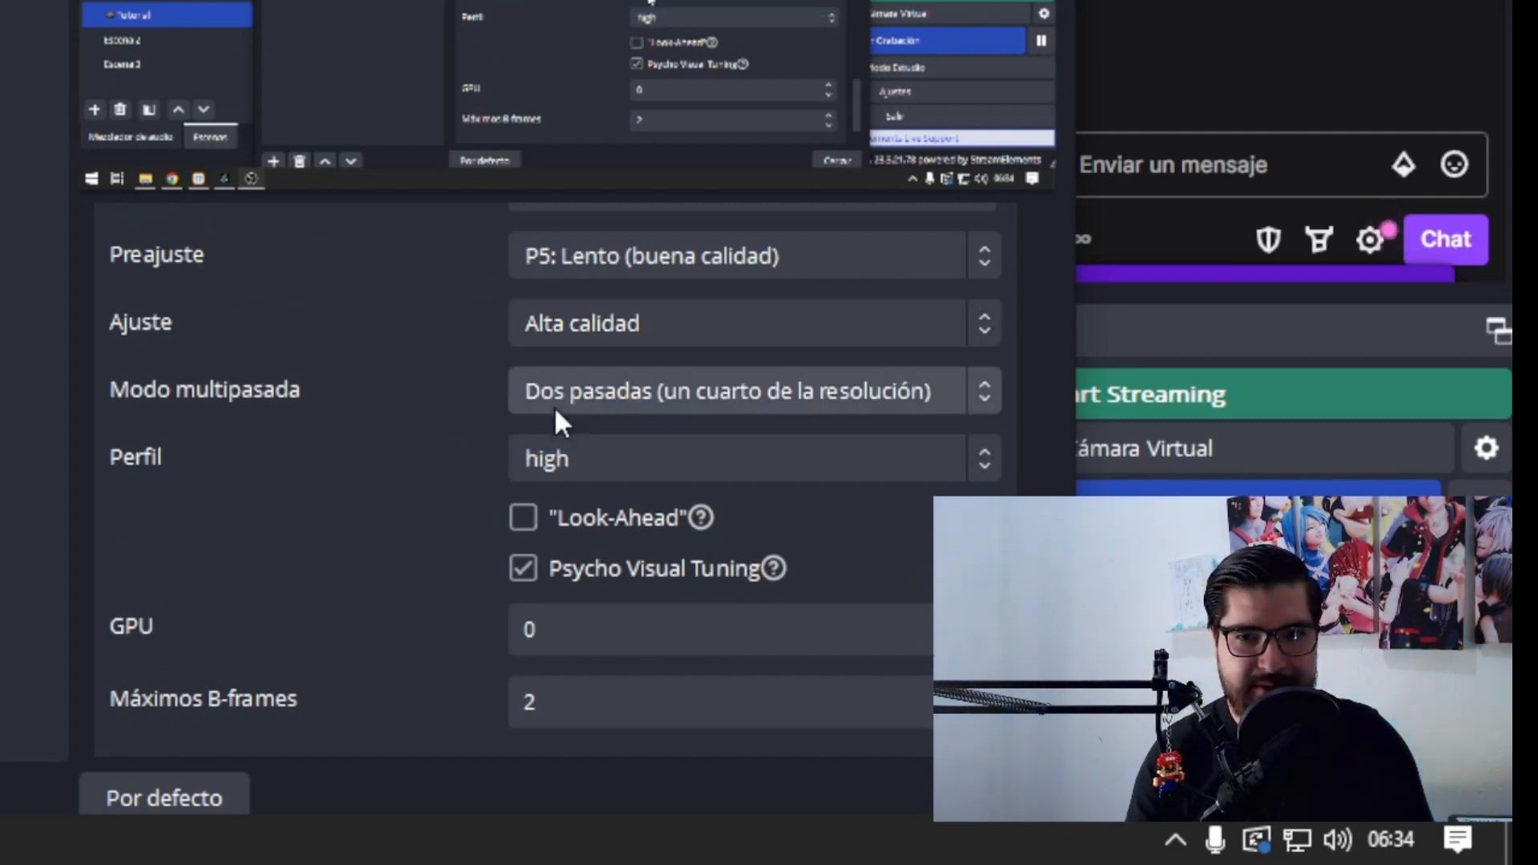
left_click(658, 396)
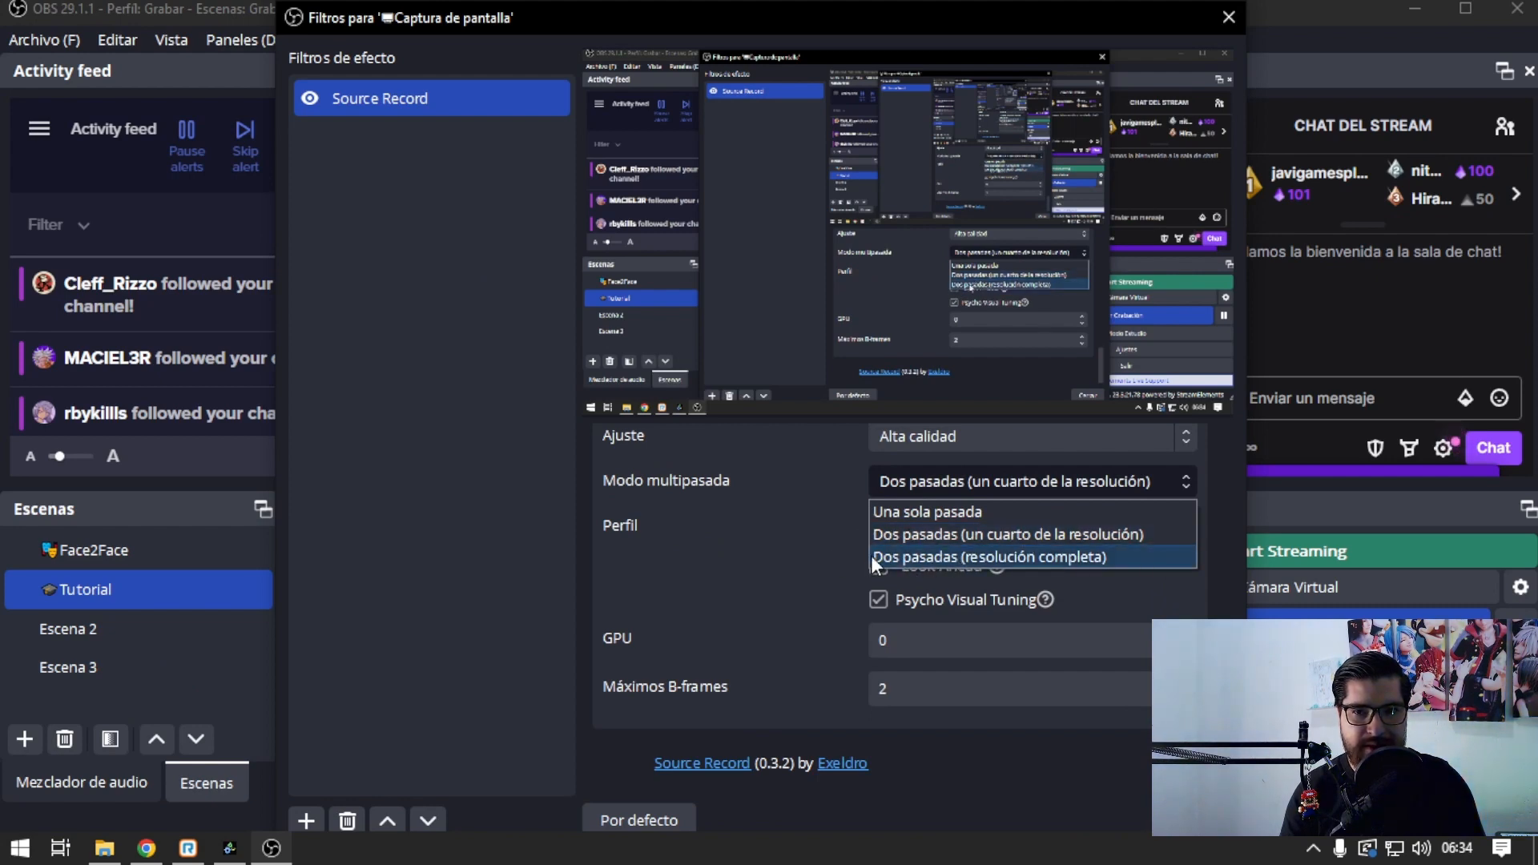
left_click(772, 526)
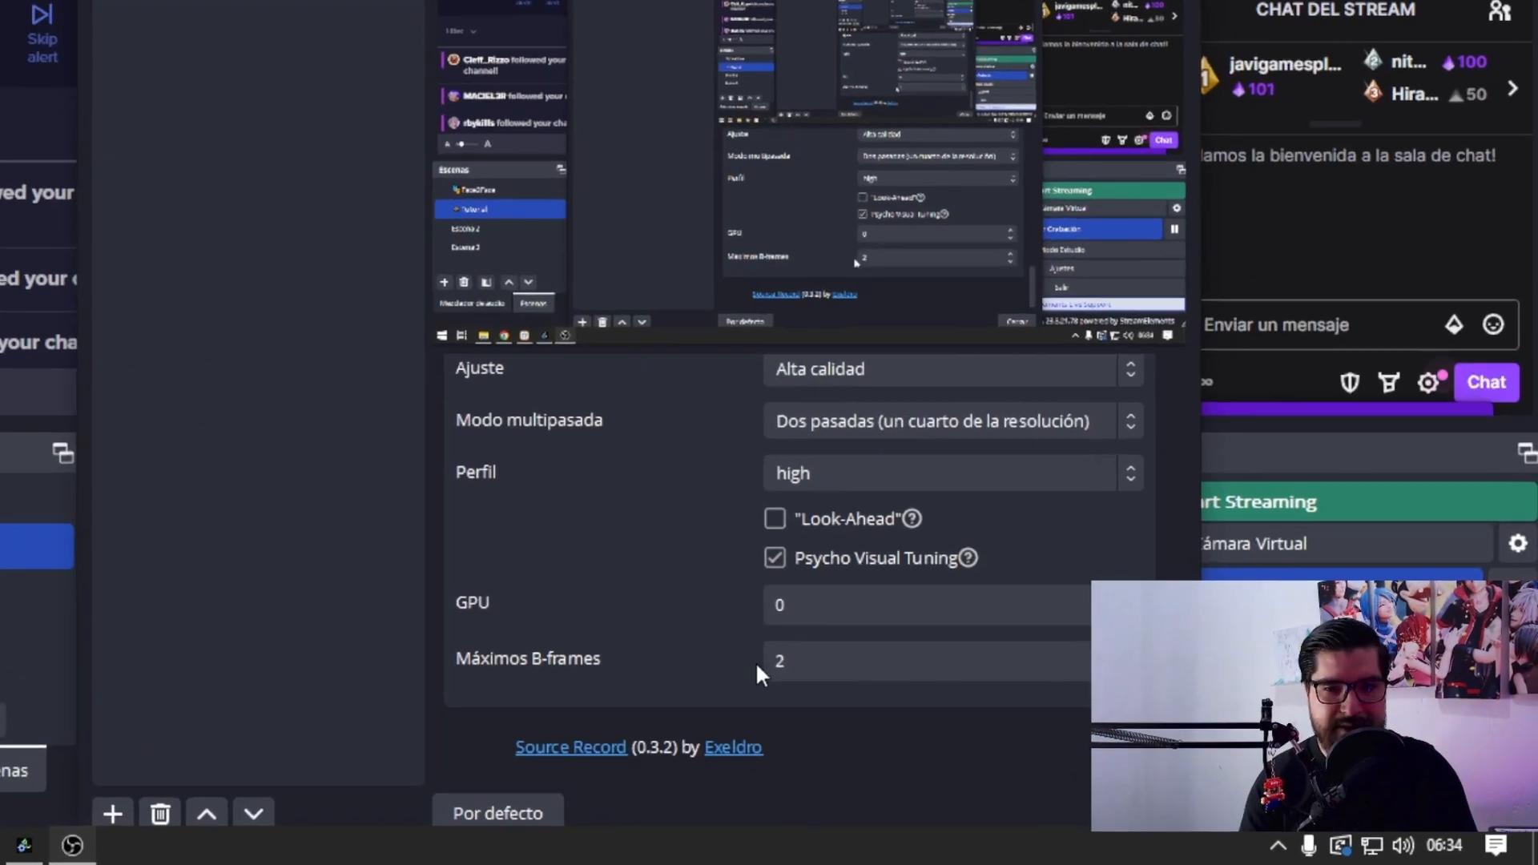
scroll(825, 690, "up", 10)
scroll(428, 593, "up", 5)
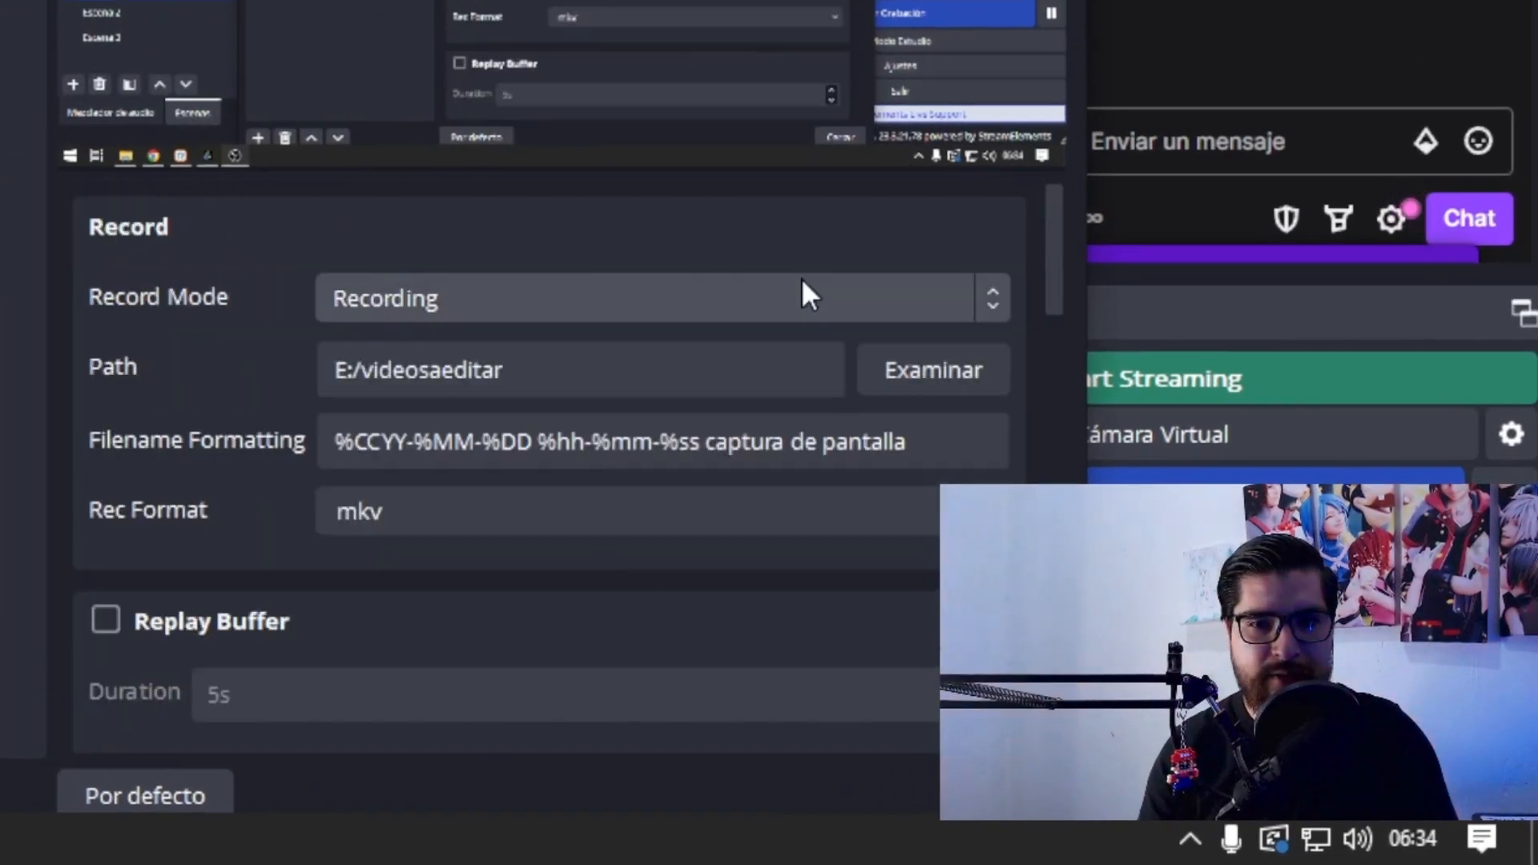
- Close the filters window and inspect the 2023-05-25 webcam and captura de pantalla videos in the recordings folder
left_click(833, 138)
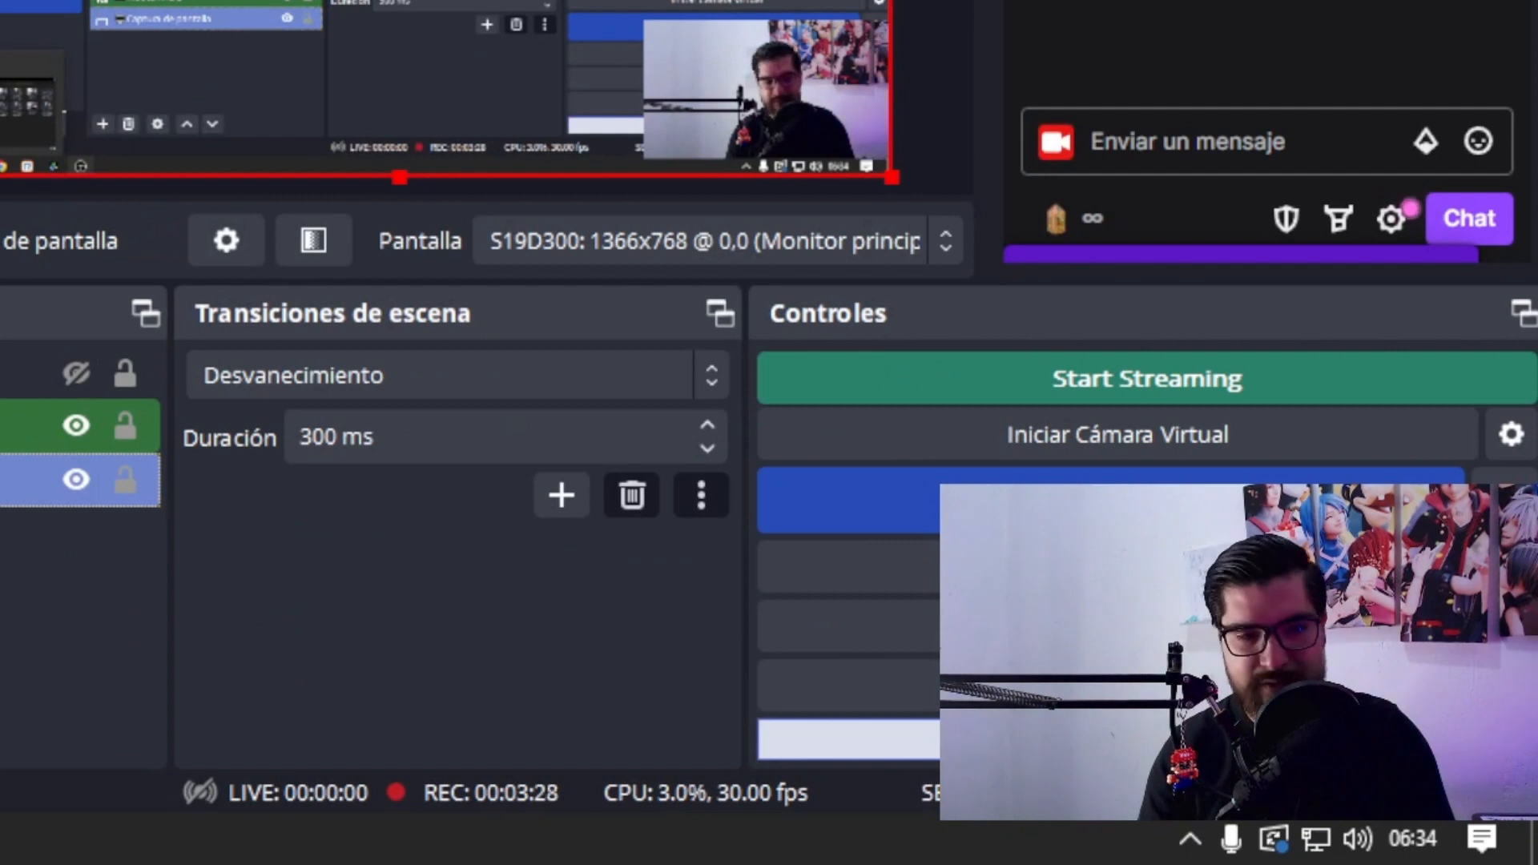
left_click(0, 681)
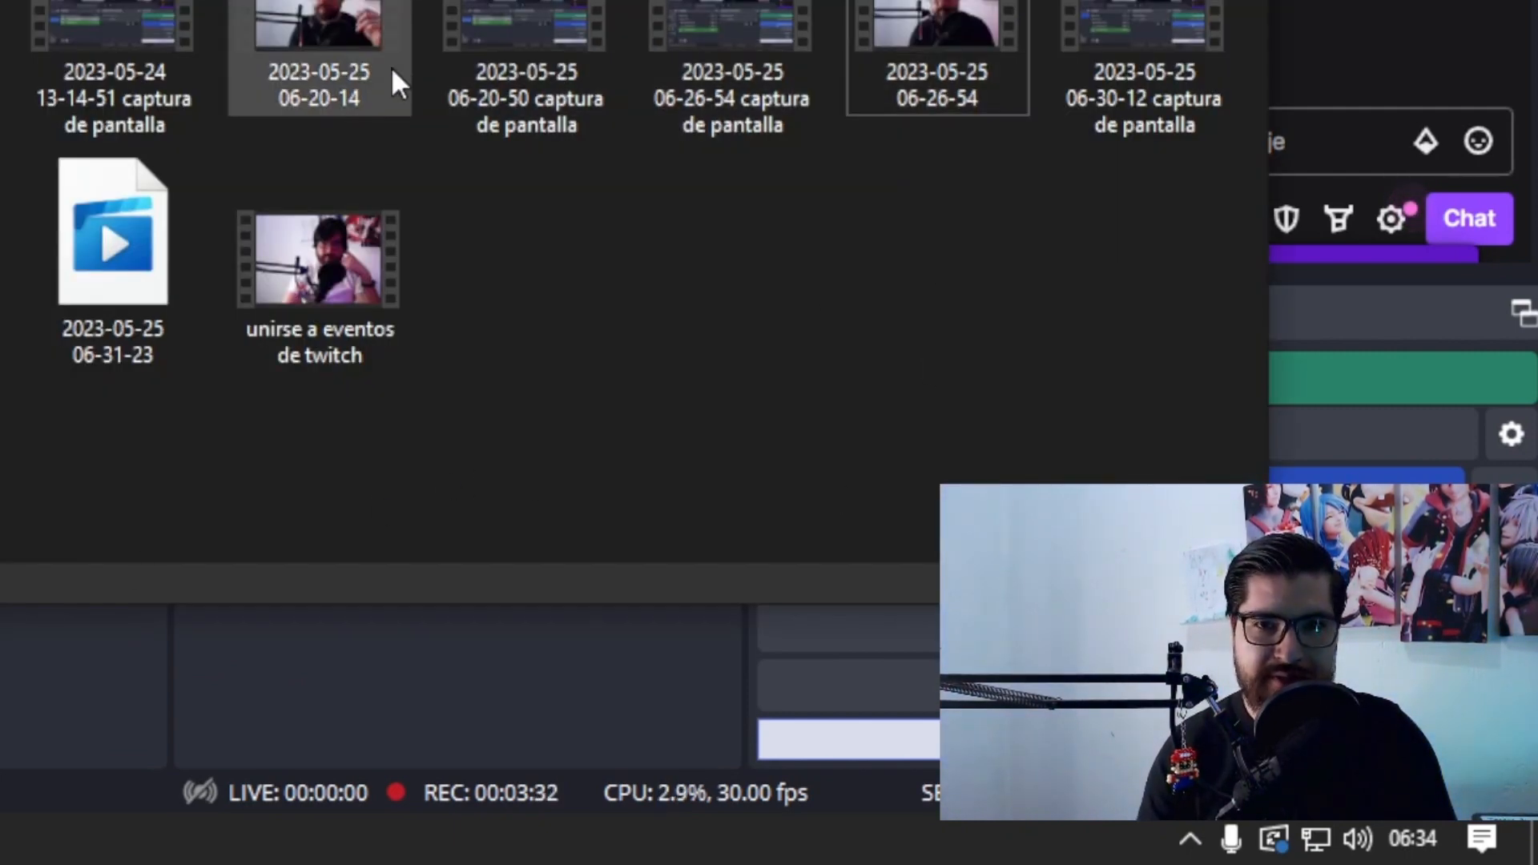
left_click(358, 56)
left_click(509, 95)
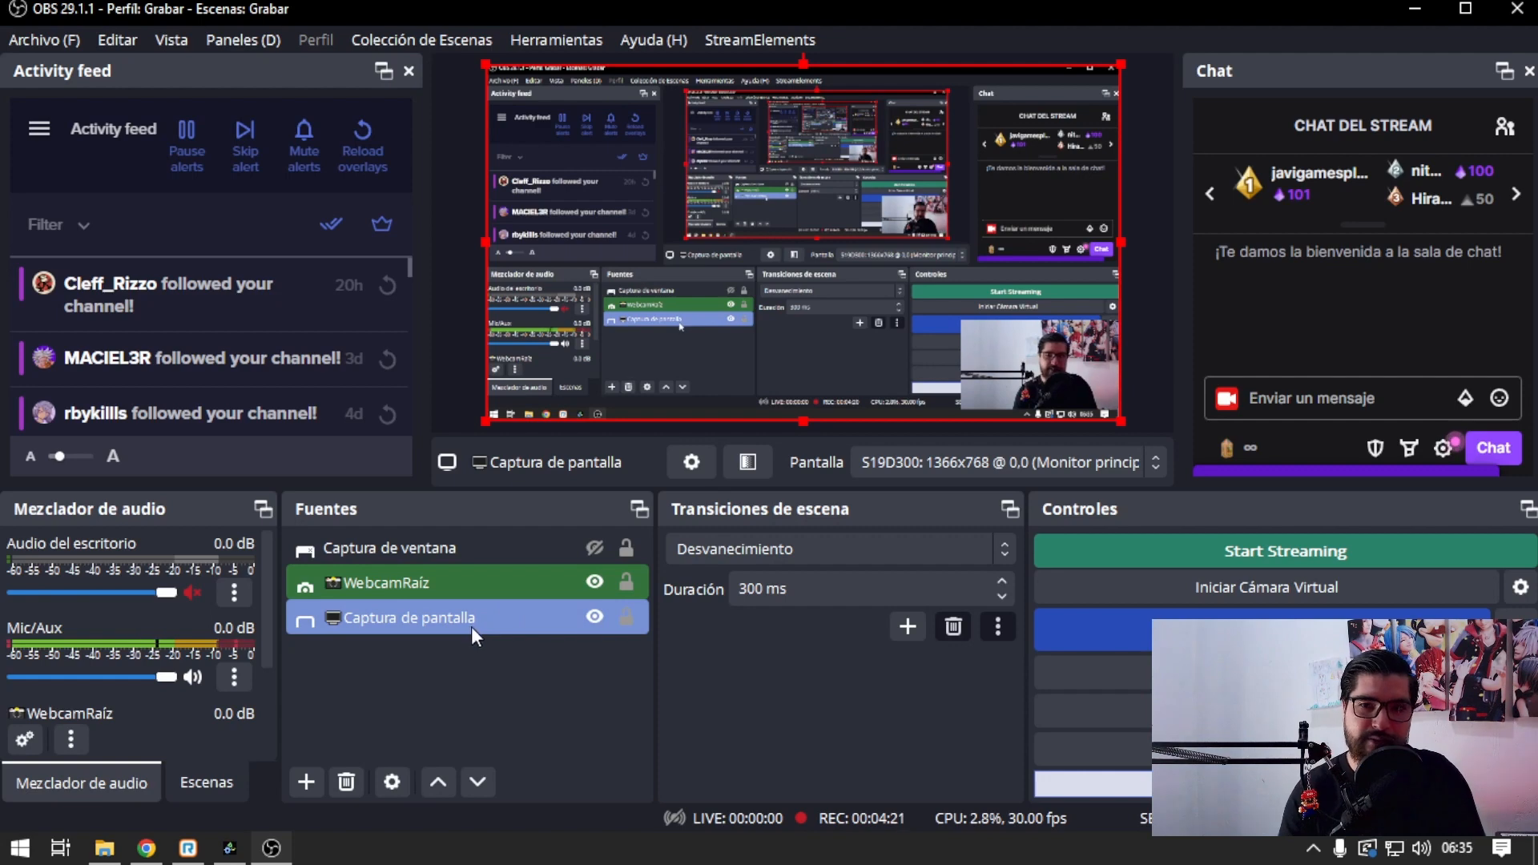
- Open the filters of the Captura de pantalla source in OBS
left_click(473, 554)
right_click(473, 555)
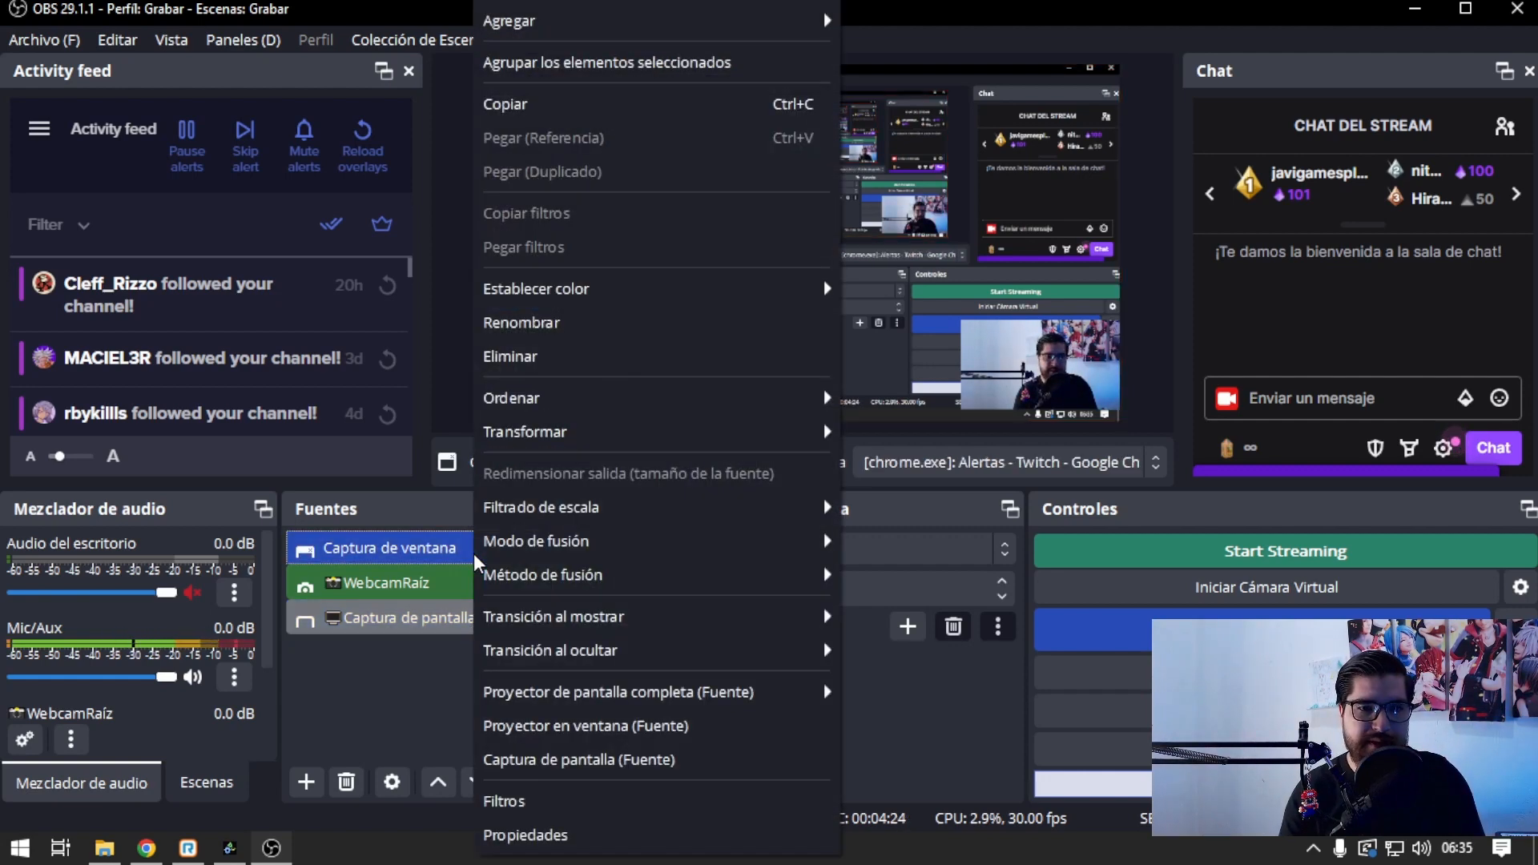
left_click(402, 623)
right_click(401, 623)
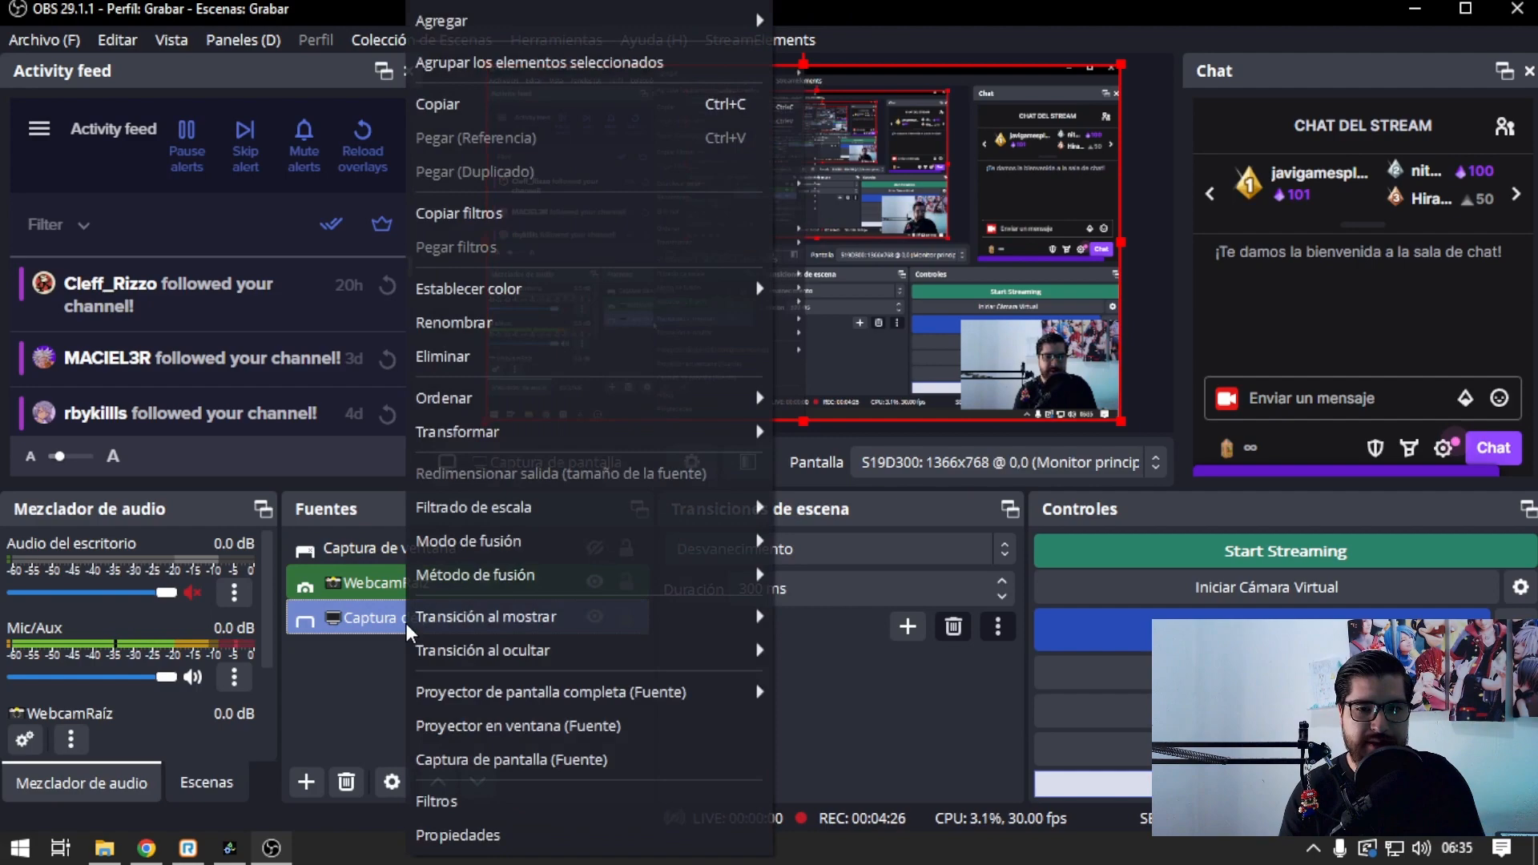
left_click(450, 806)
- Enable Different Audio in the Source Record filter, using Track 3 as the audio track and Mic/Aux as the source
scroll(695, 650, "down", 5)
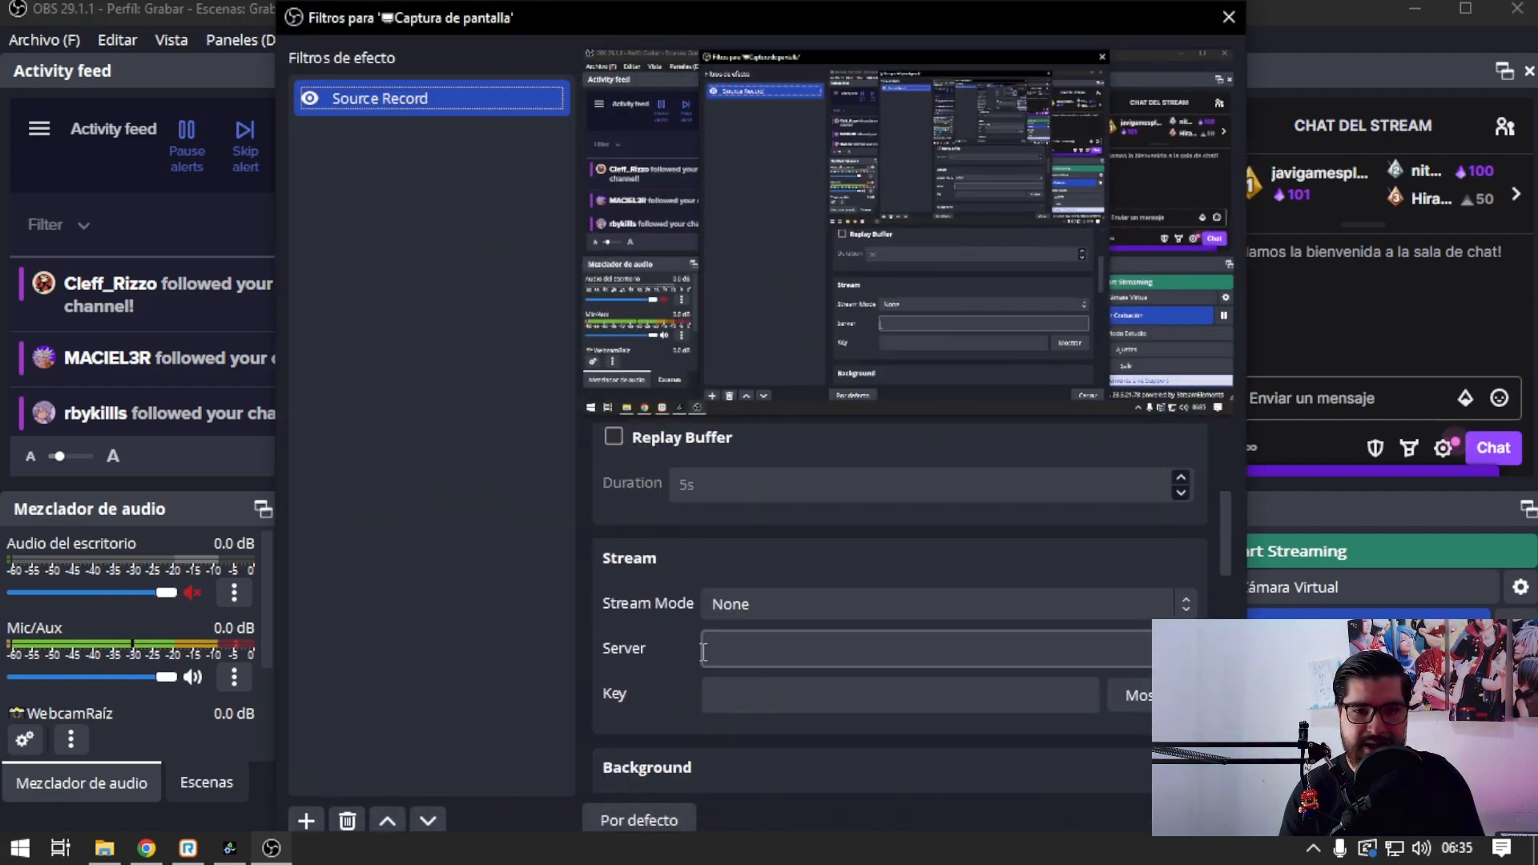
scroll(710, 633, "down", 3)
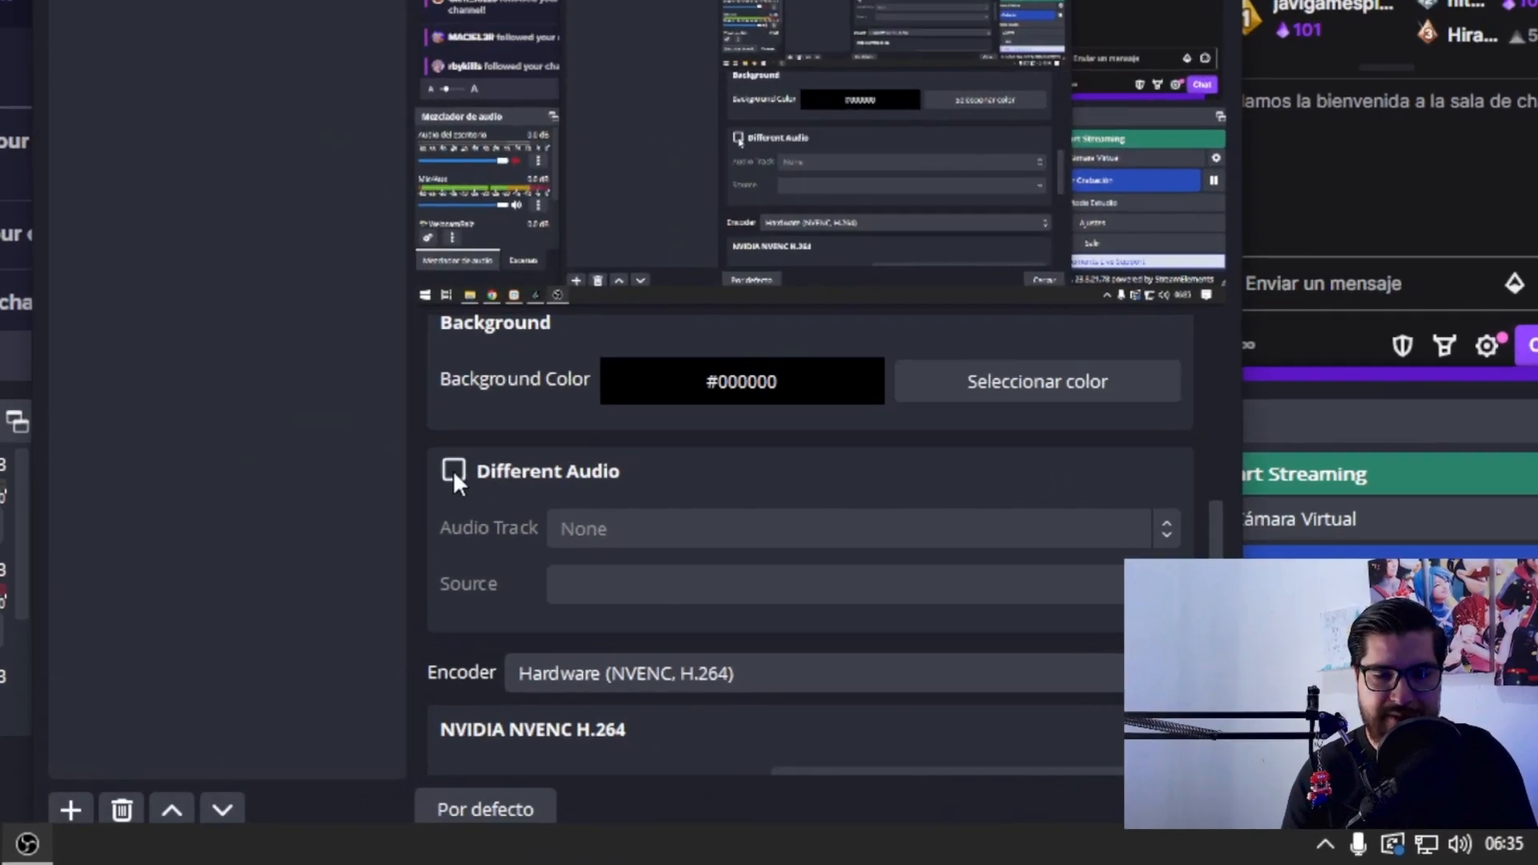
left_click(612, 549)
left_click(1113, 360)
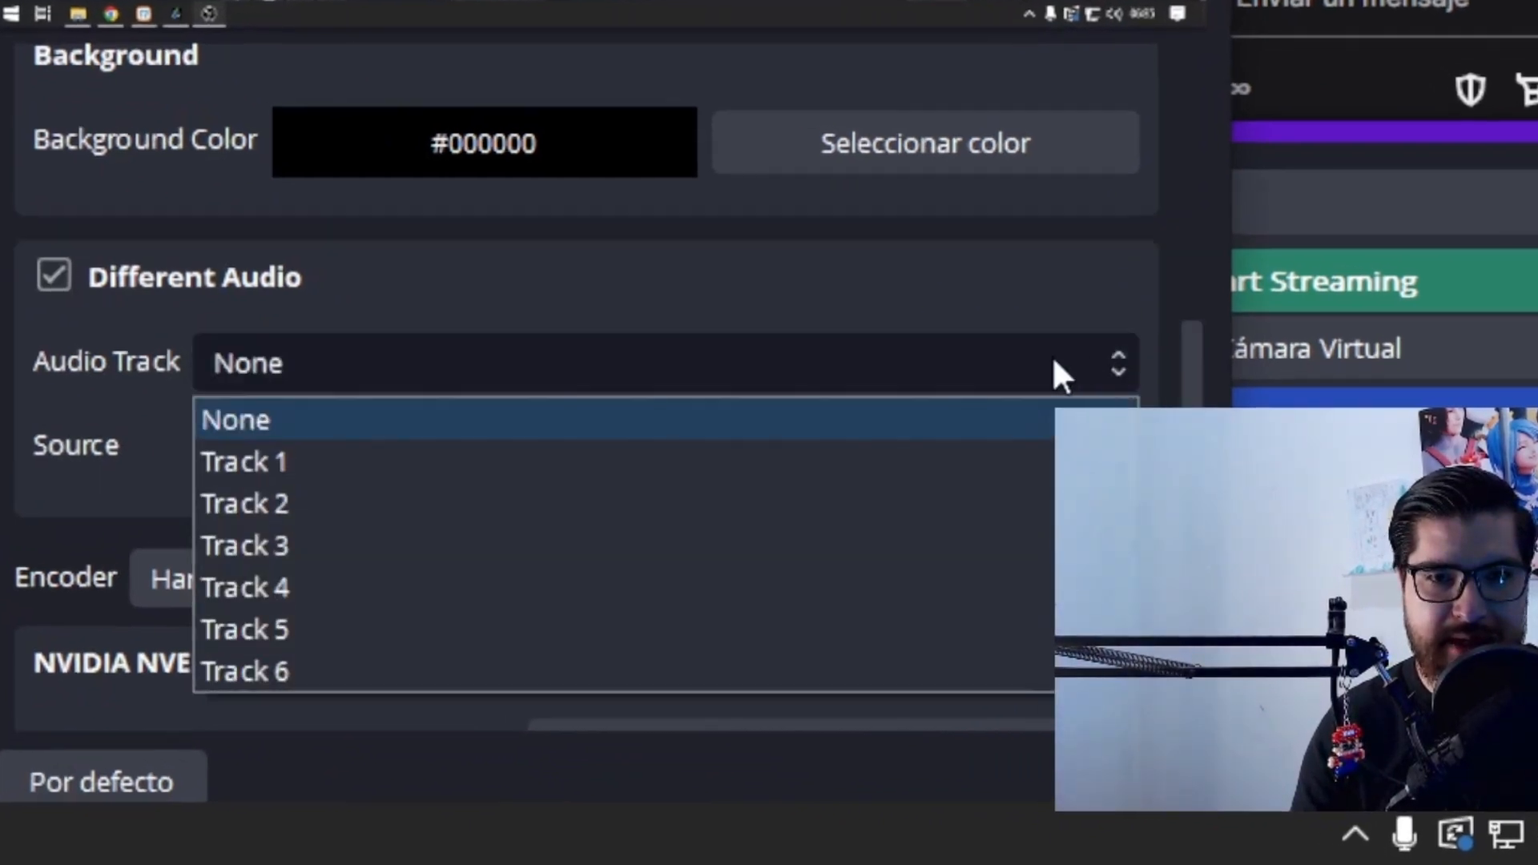
left_click(537, 543)
left_click(950, 430)
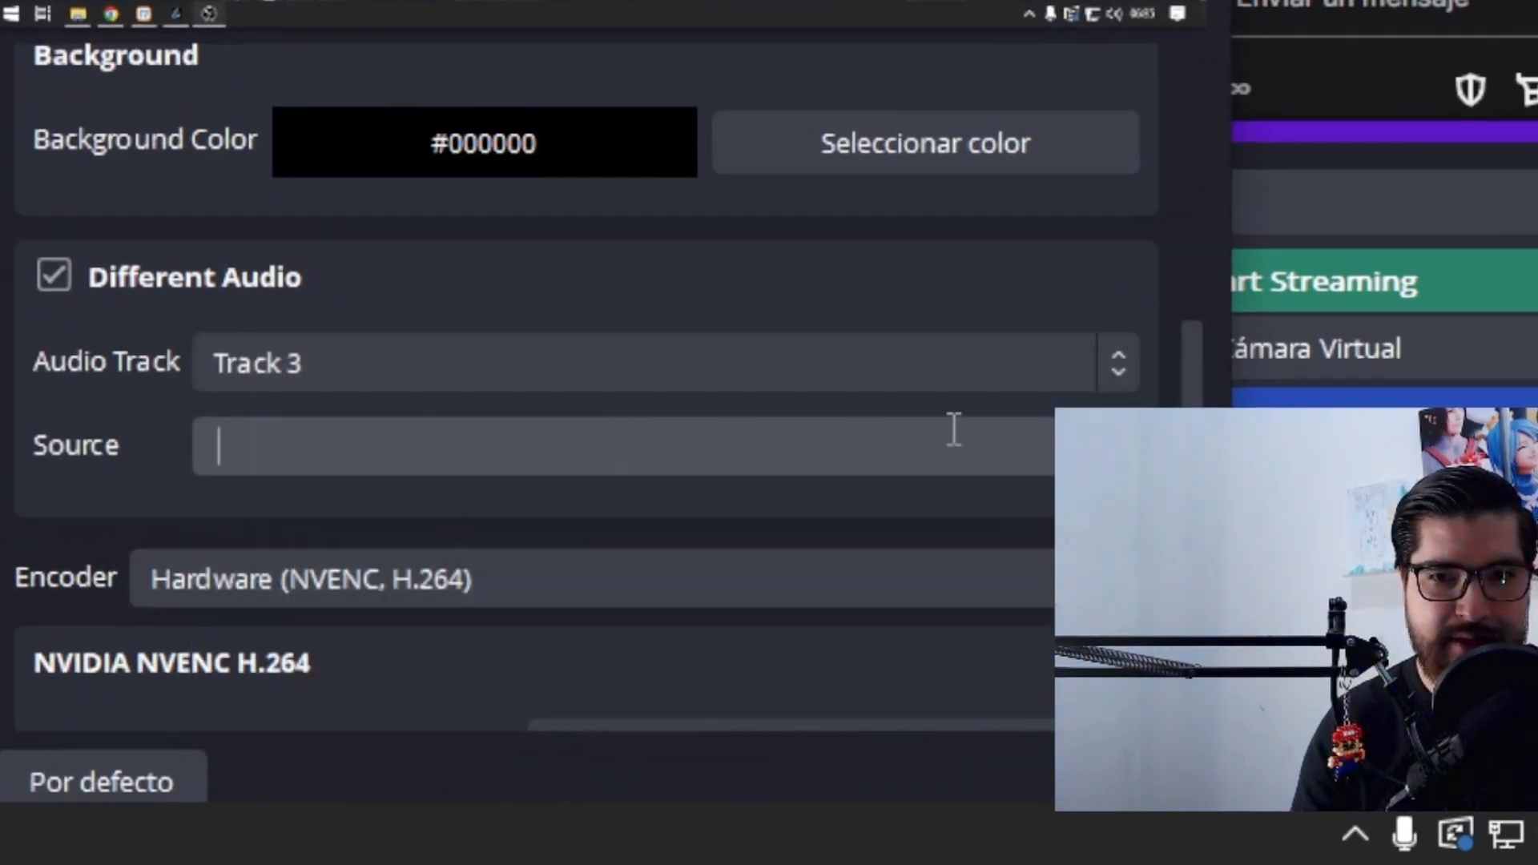
left_click(1116, 443)
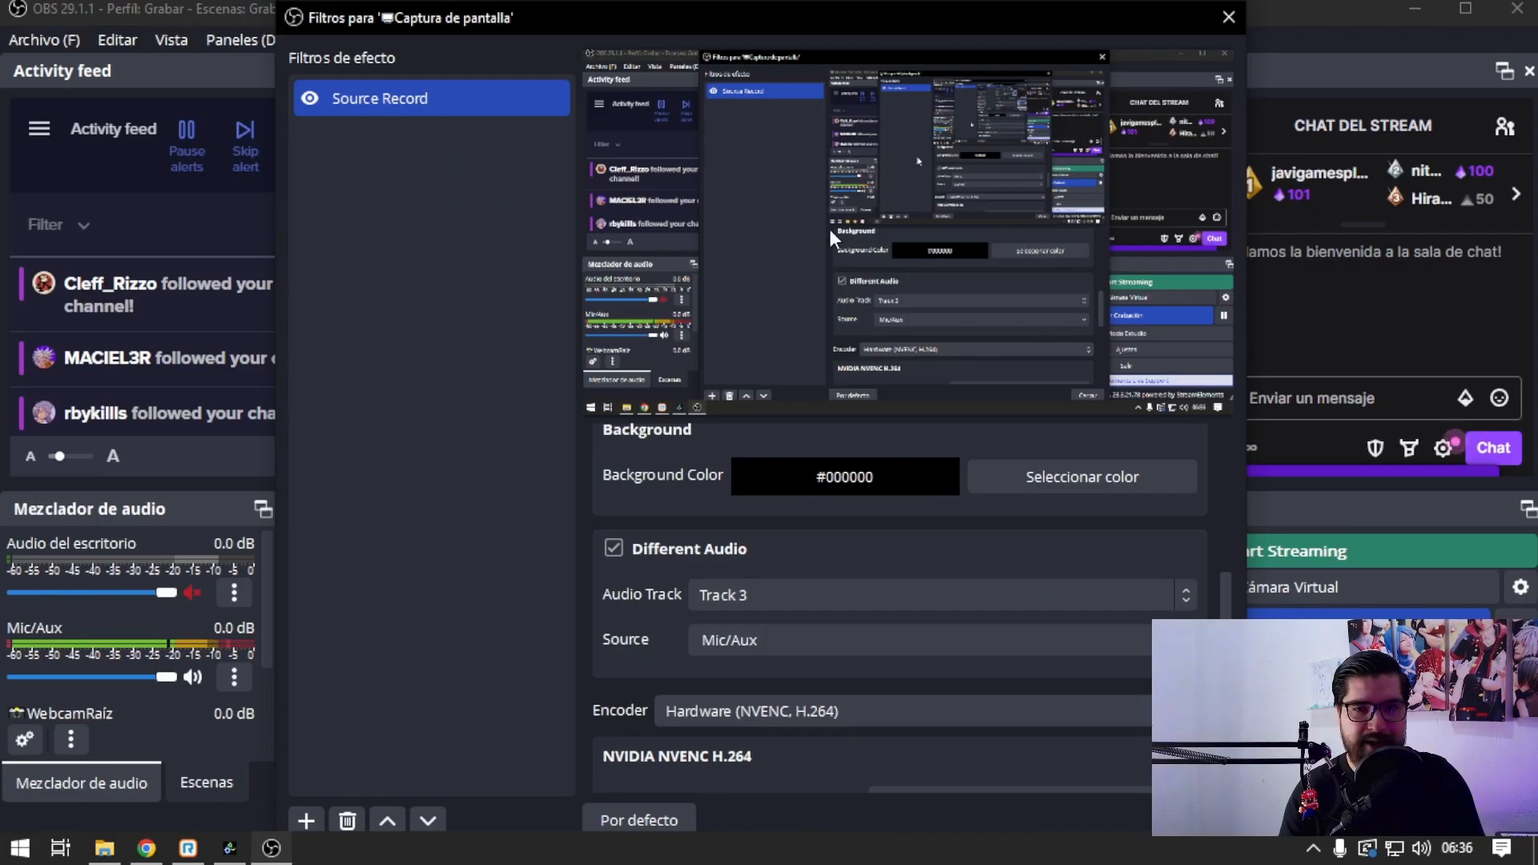
left_click(704, 639)
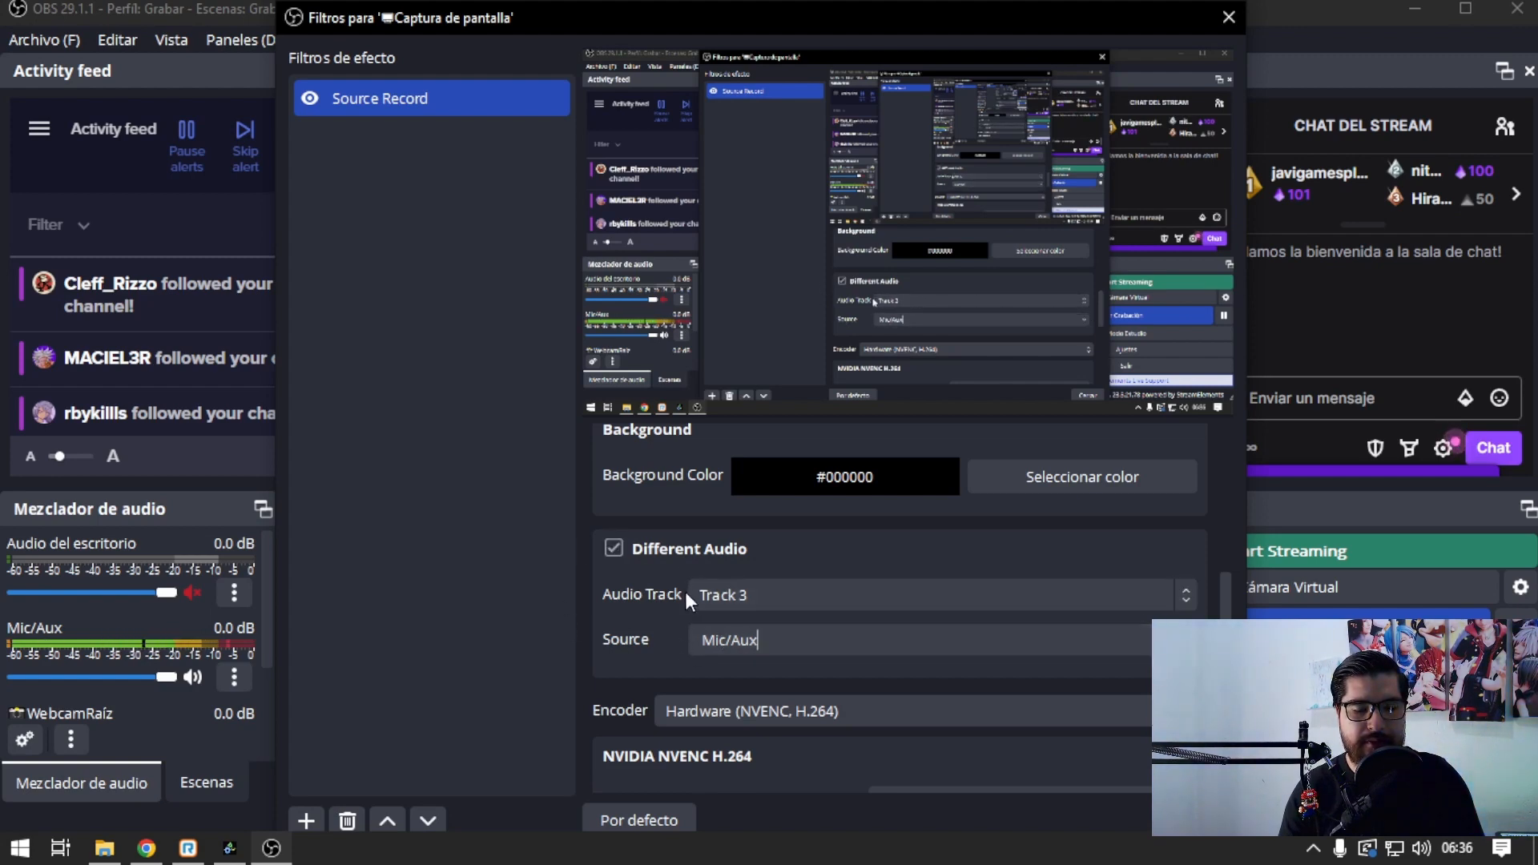
- Turn off Different Audio for the screen capture source and close the filters window
left_click(614, 548)
scroll(704, 641, "up", 5)
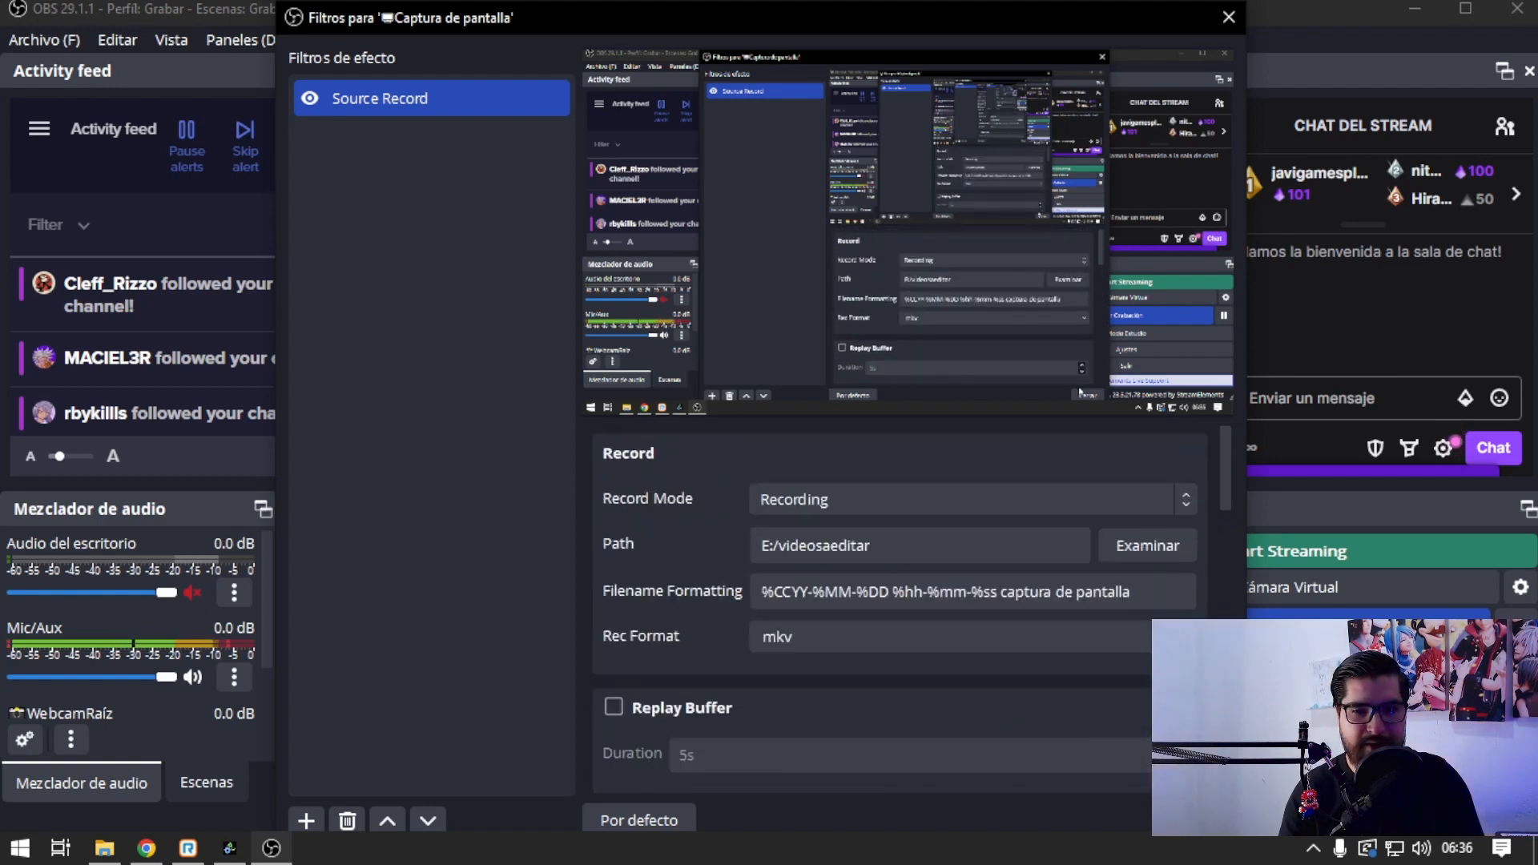
key("Escape")
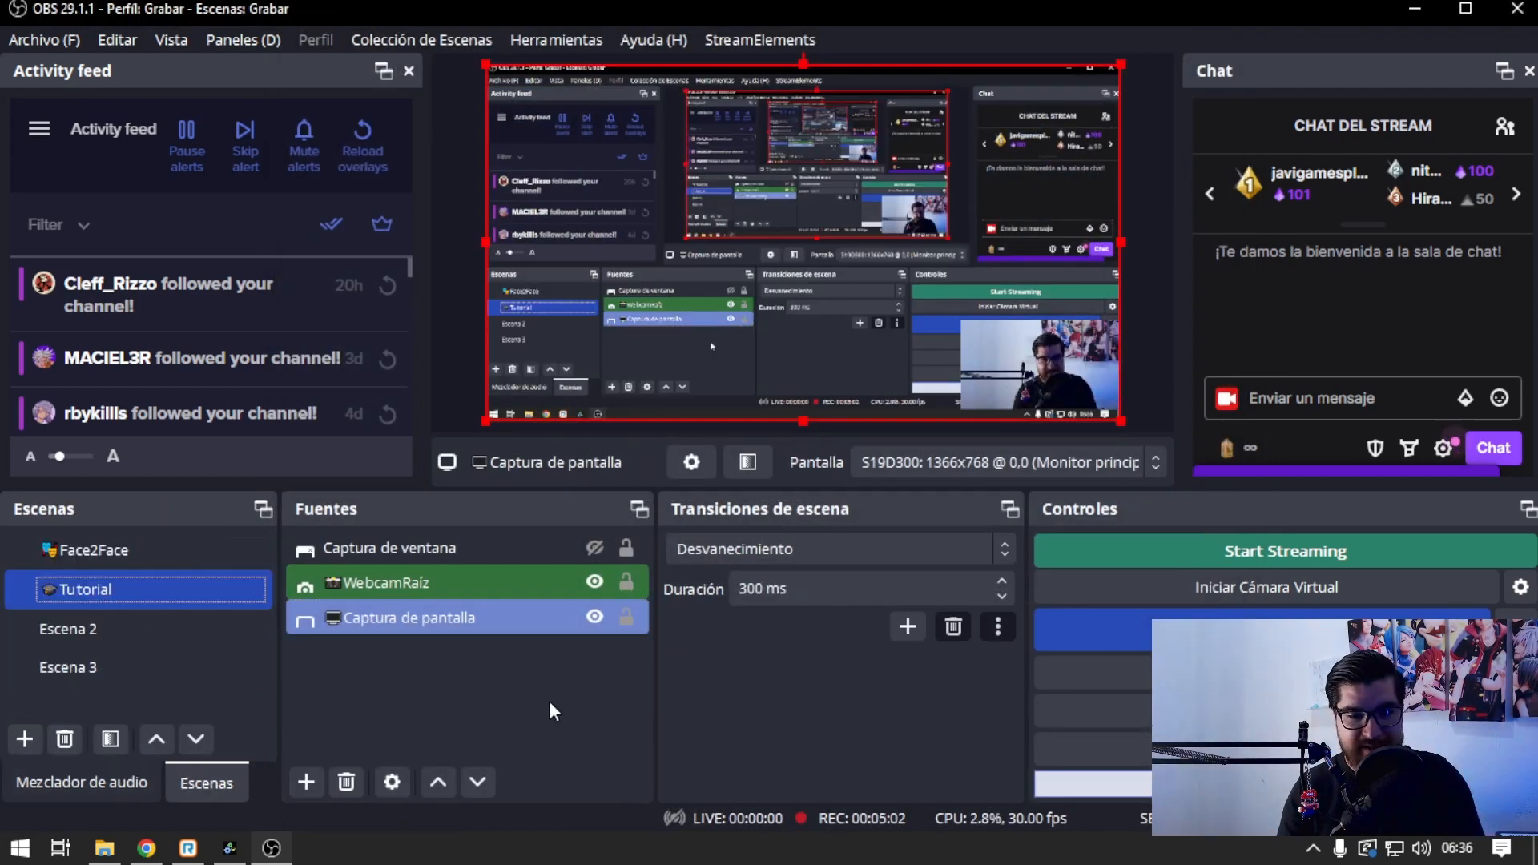
left_click(105, 848)
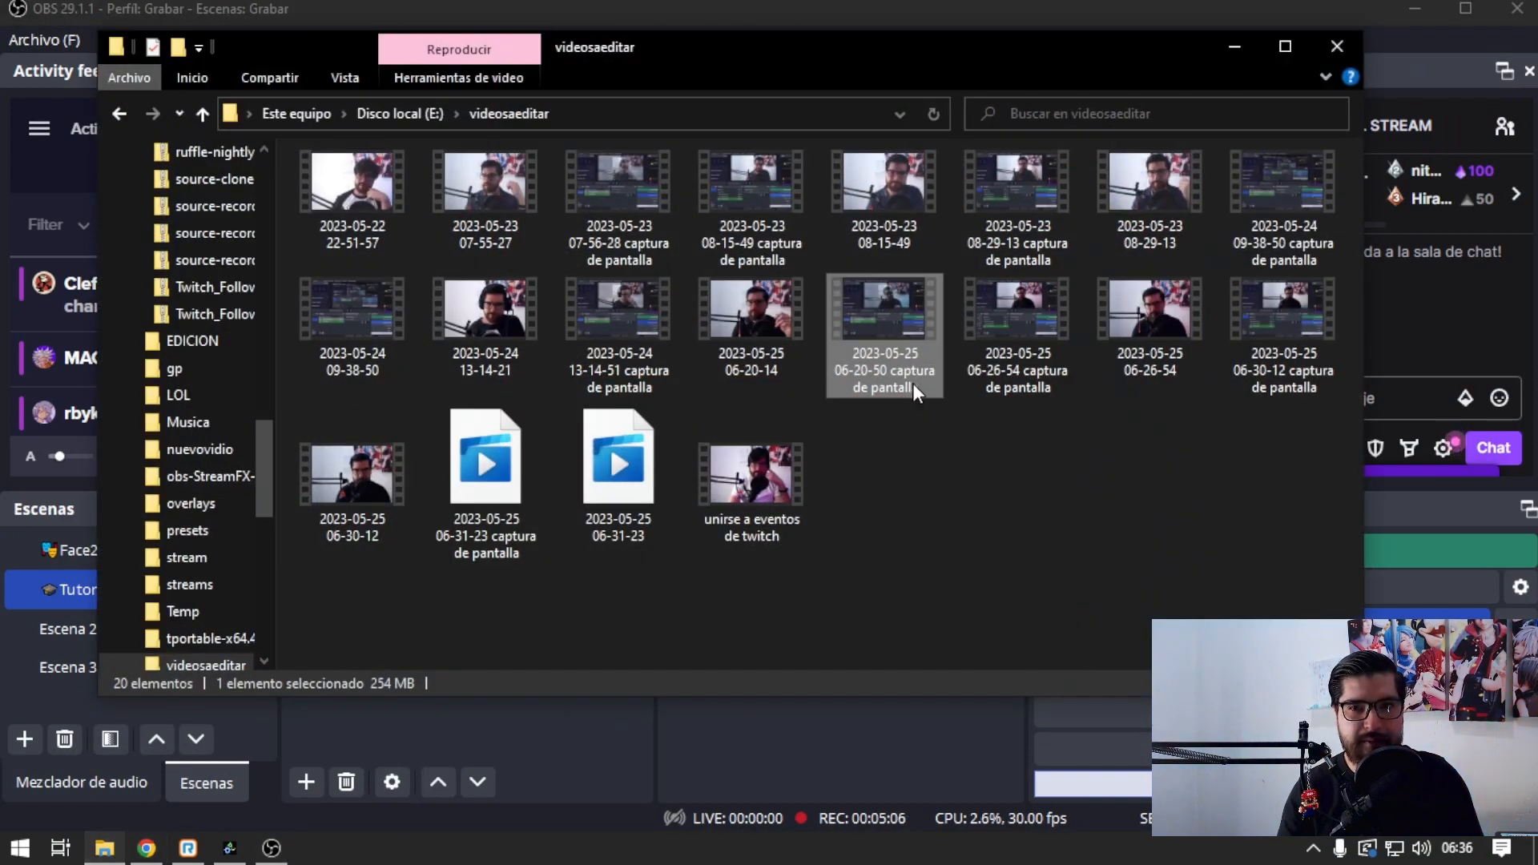
double_click(911, 383)
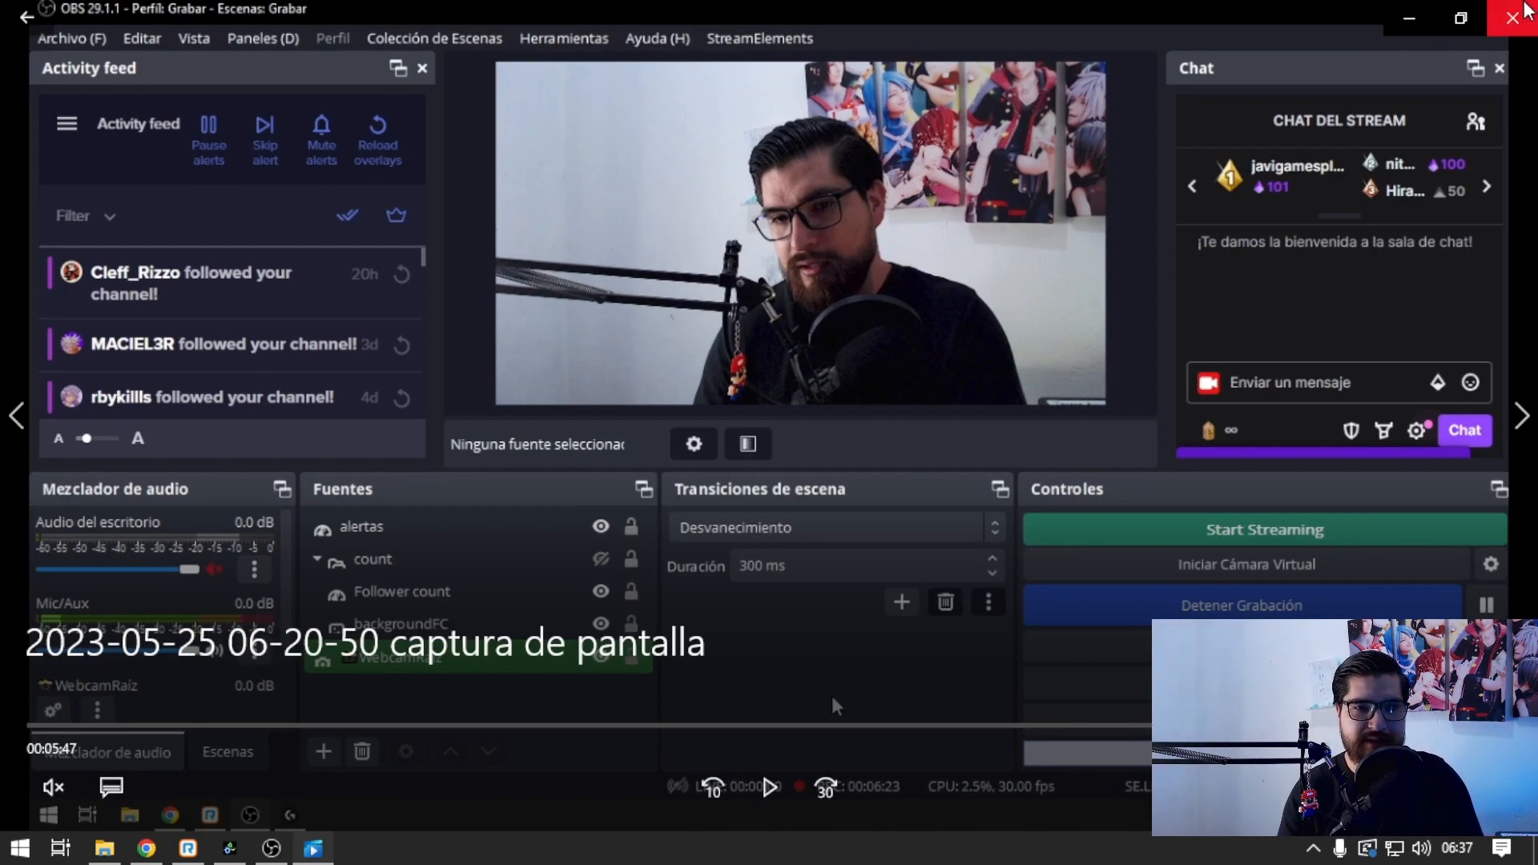
left_click(1524, 11)
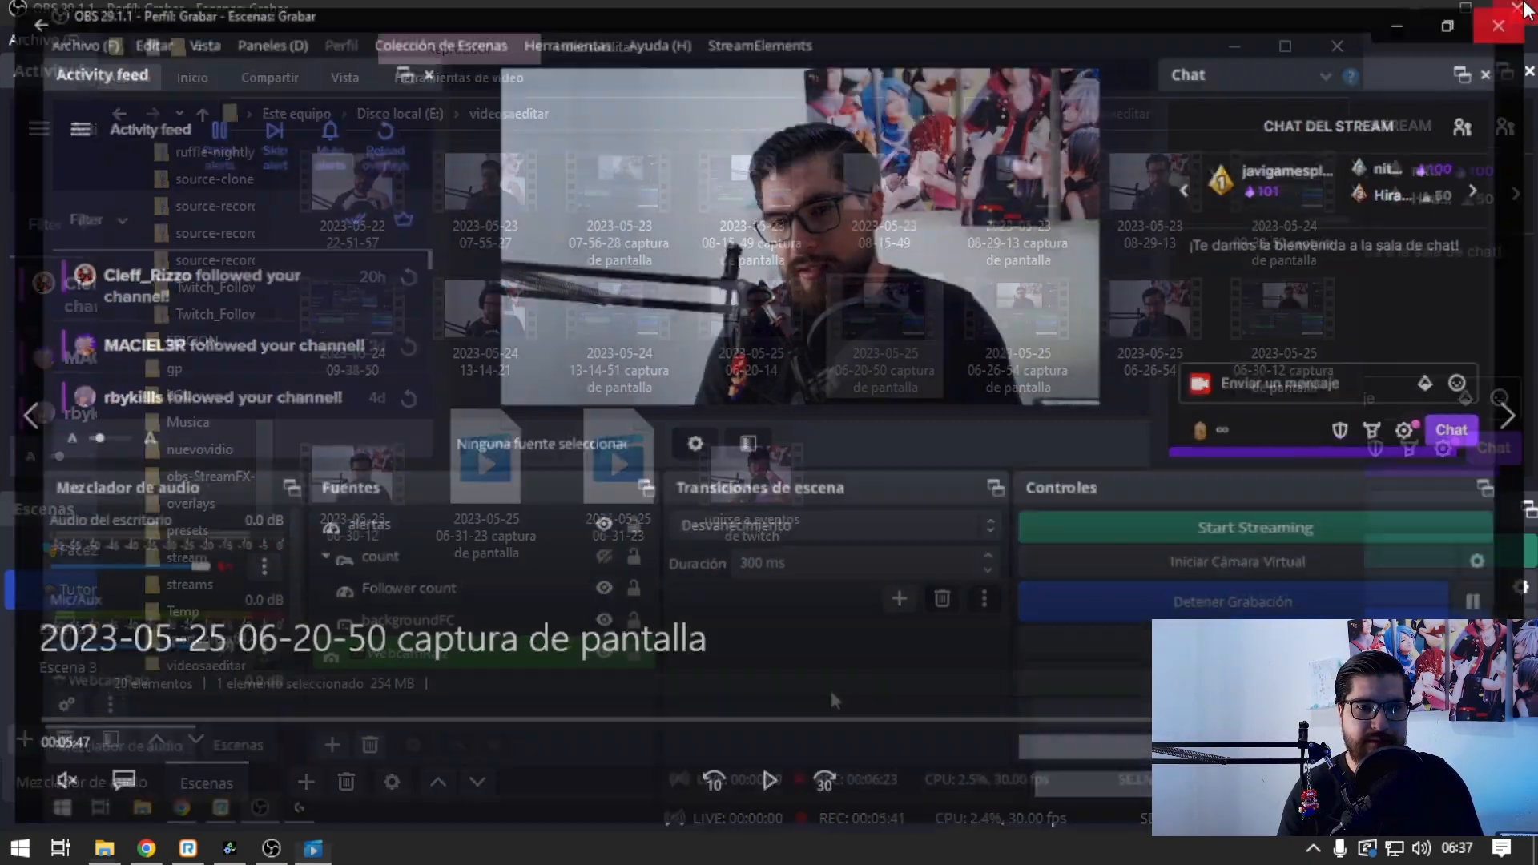
left_click(1234, 46)
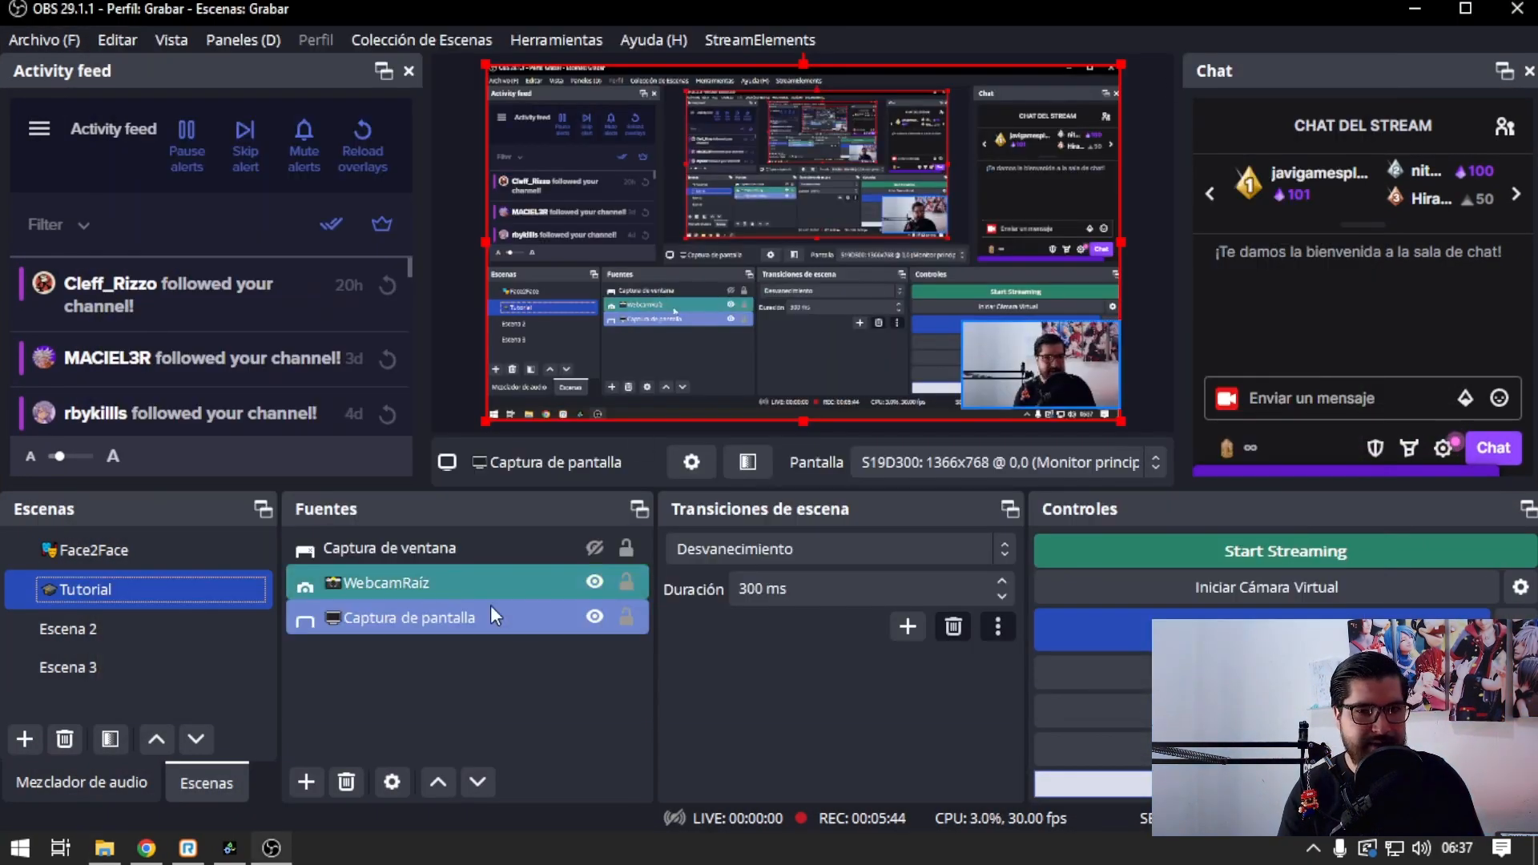